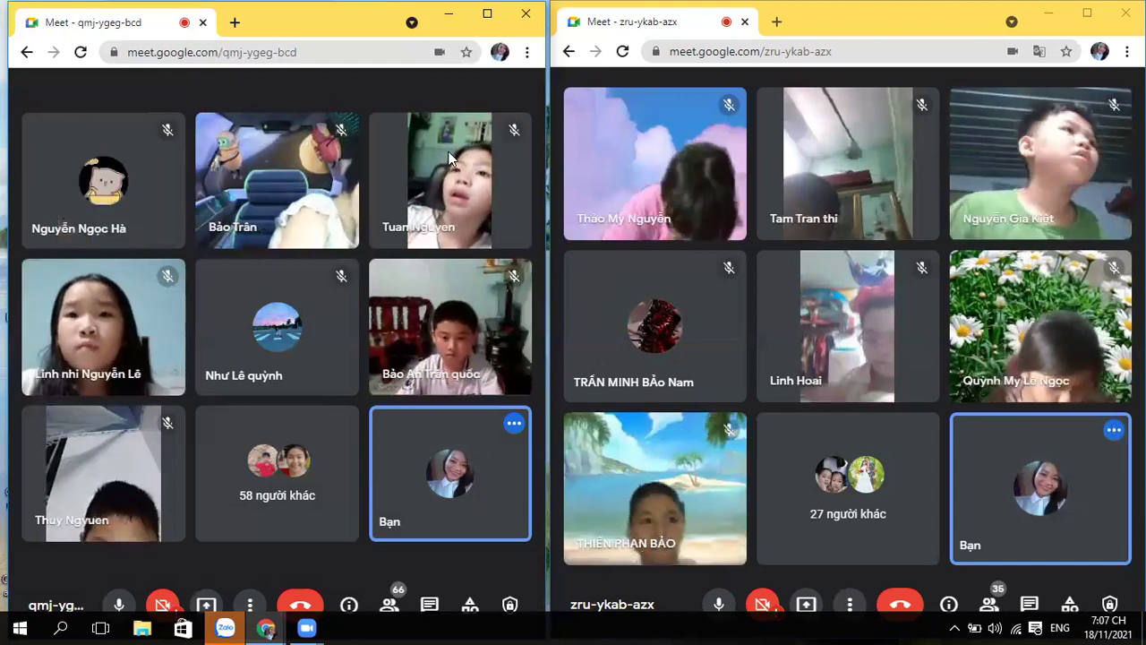
Present the entire screen in the Google Meet call whose code starts with qmj
mouse_move(634, 182)
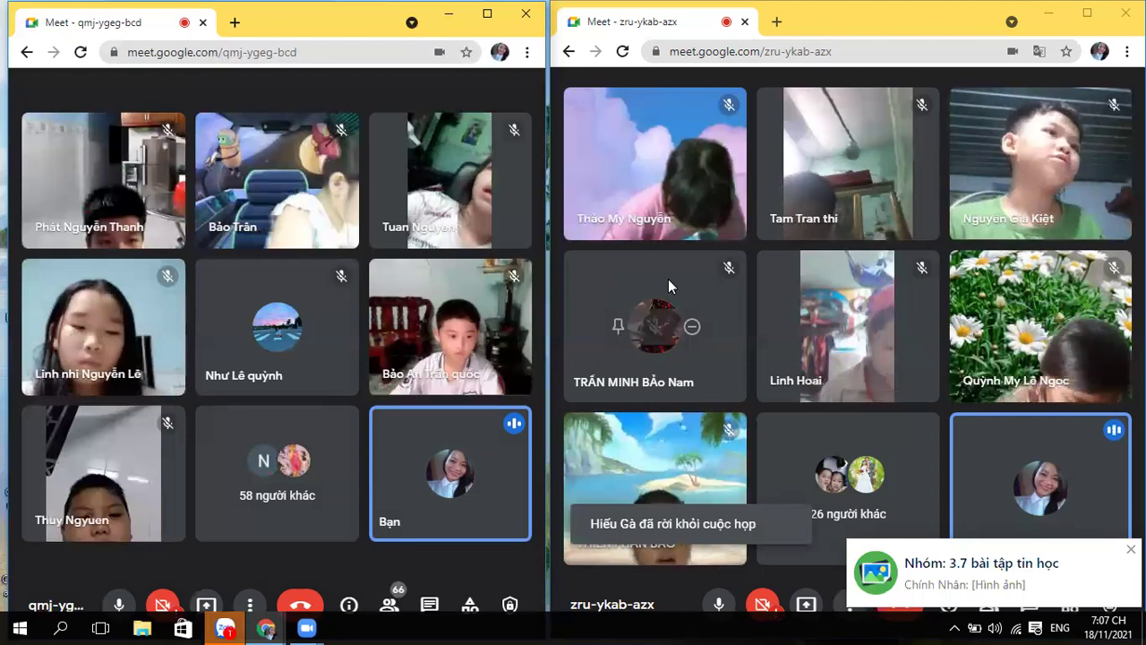
click(206, 609)
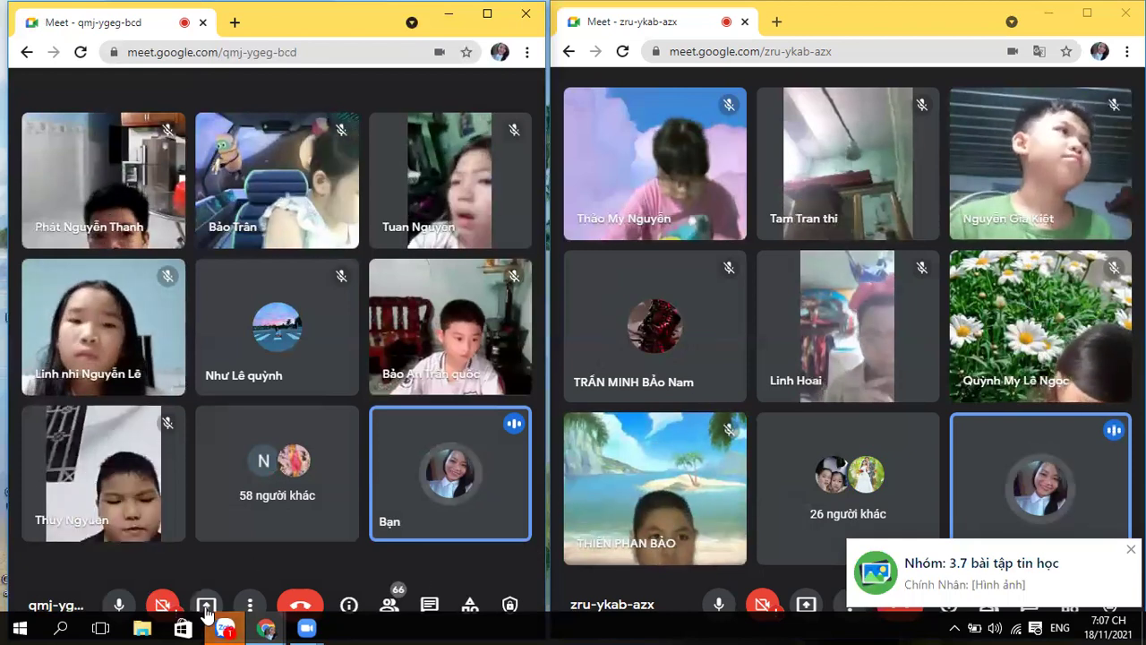
click(257, 492)
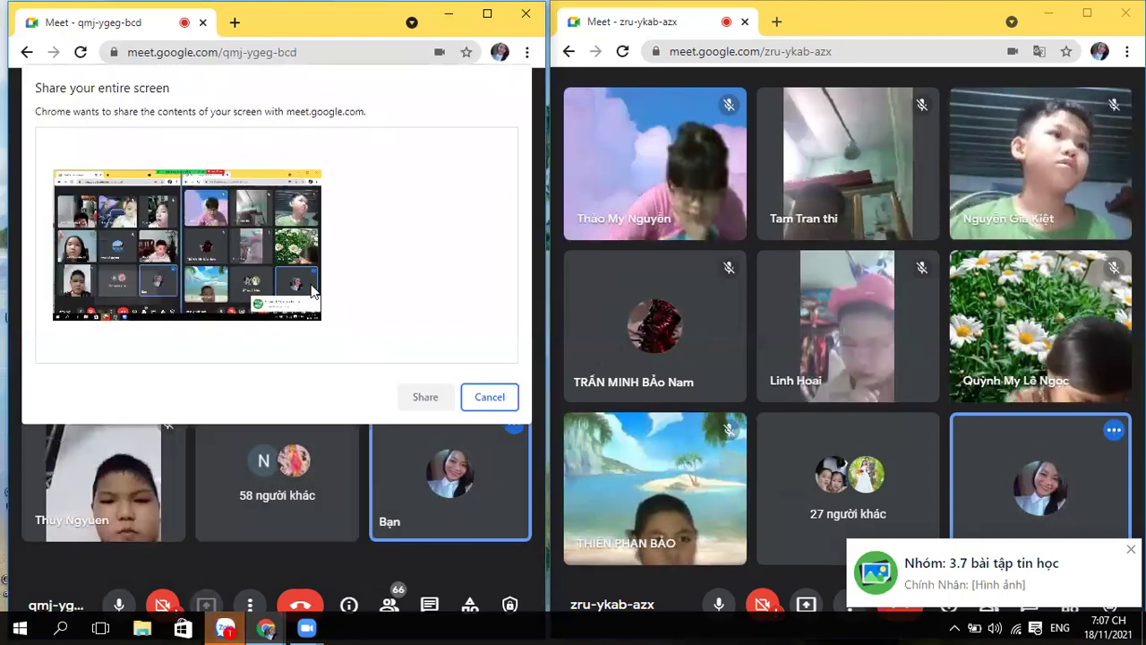
click(313, 292)
click(428, 399)
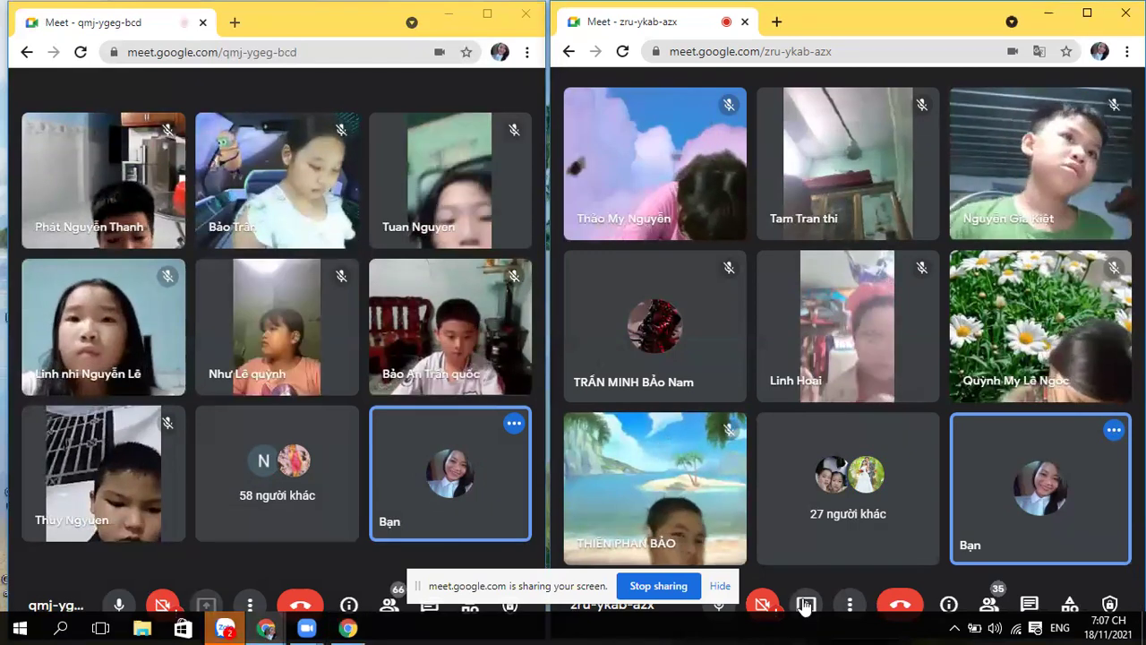
Present the entire screen in the second Google Meet call, whose code starts with zru
click(804, 605)
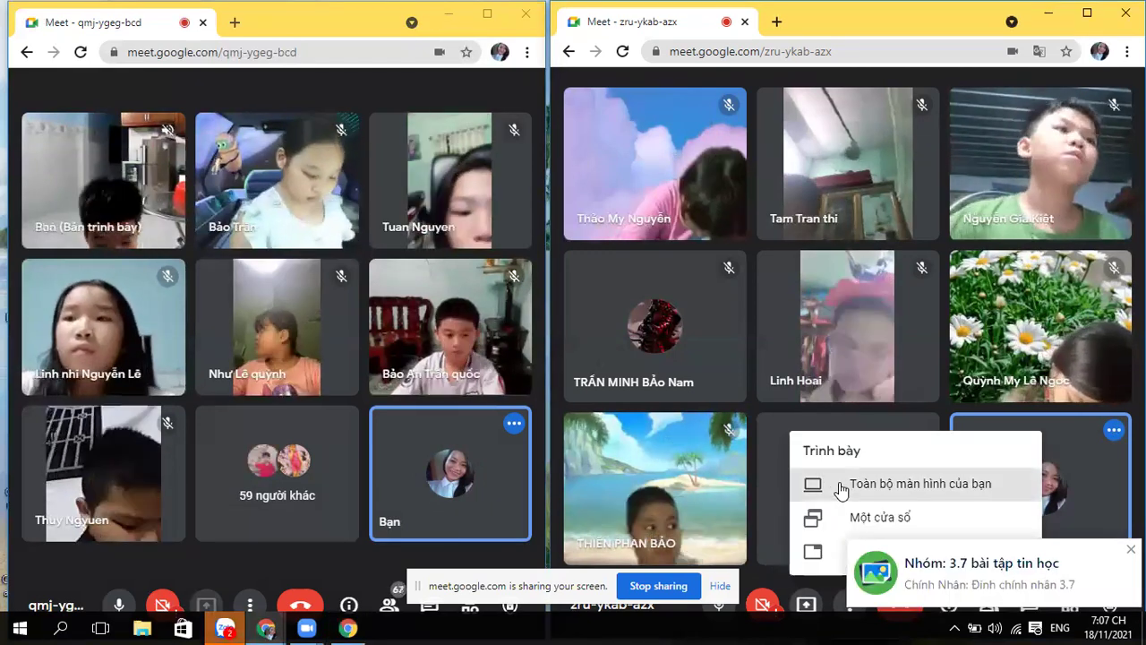
click(840, 487)
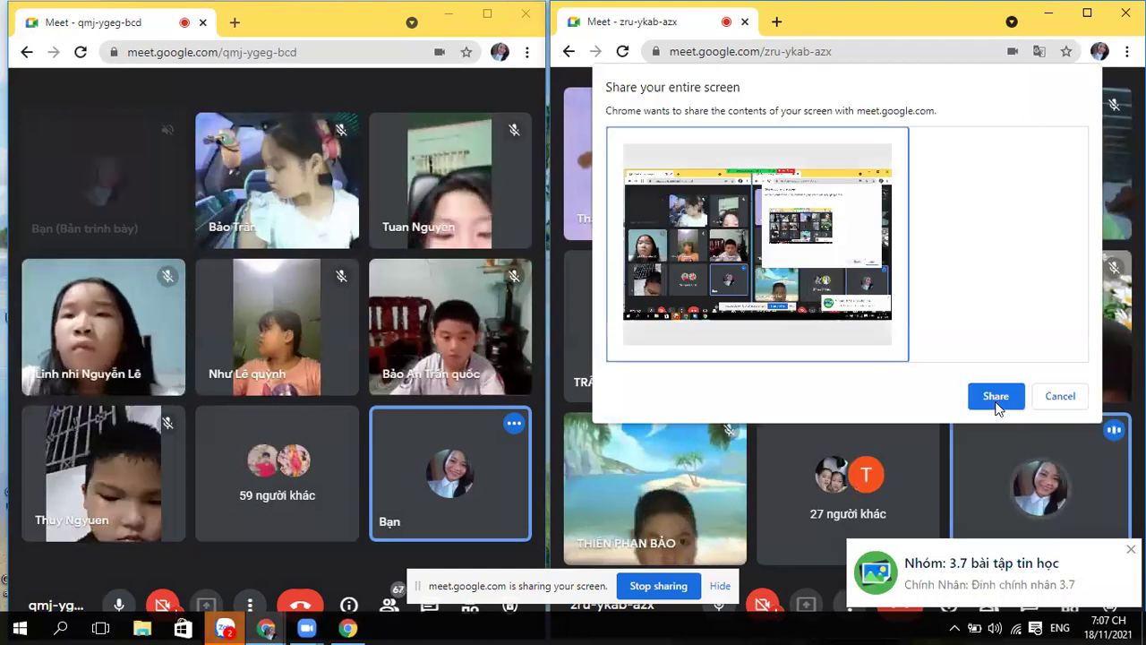
click(996, 396)
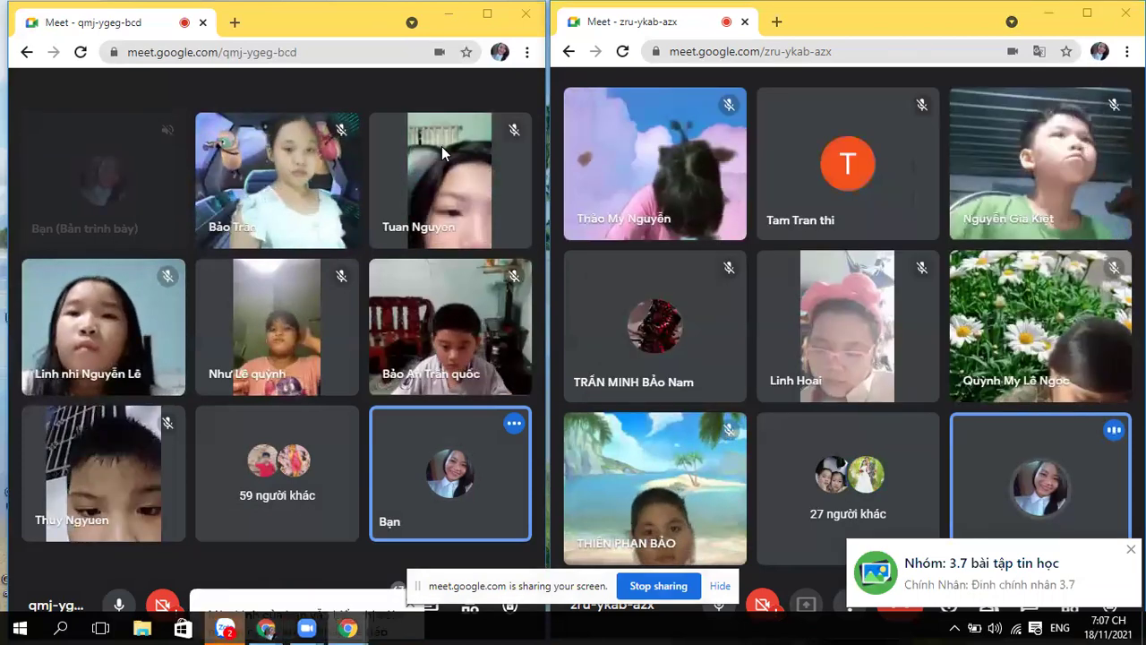
Show the desktop, search Windows for "pa" and launch Paint from the results
key(super+d)
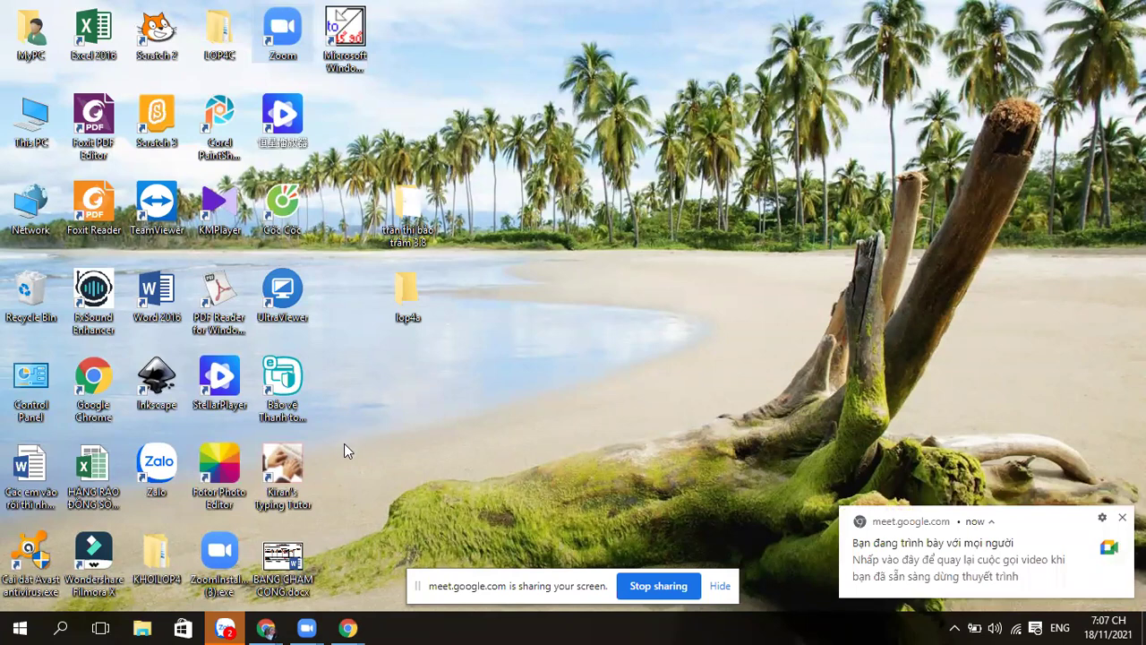
click(20, 626)
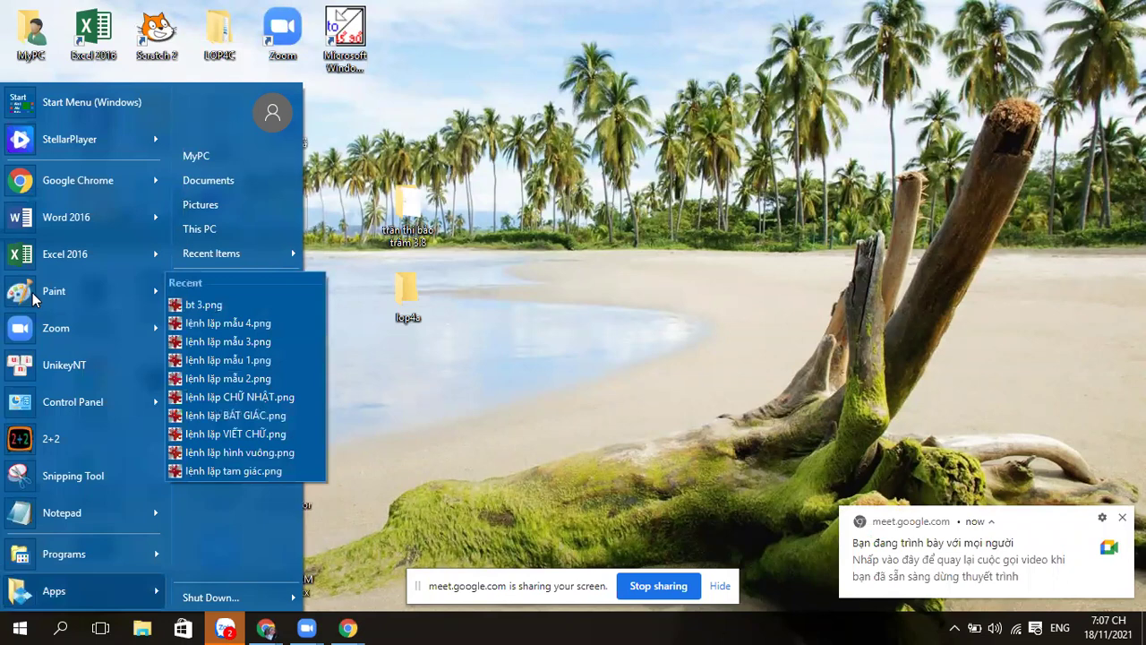
click(60, 626)
click(61, 626)
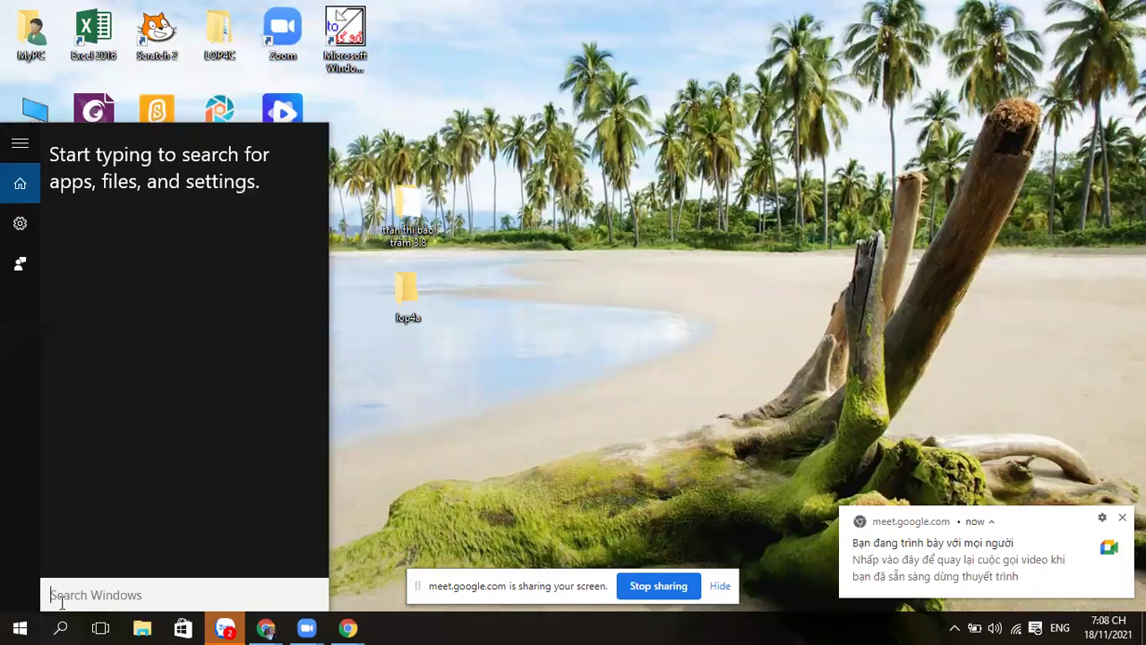
text(pl)
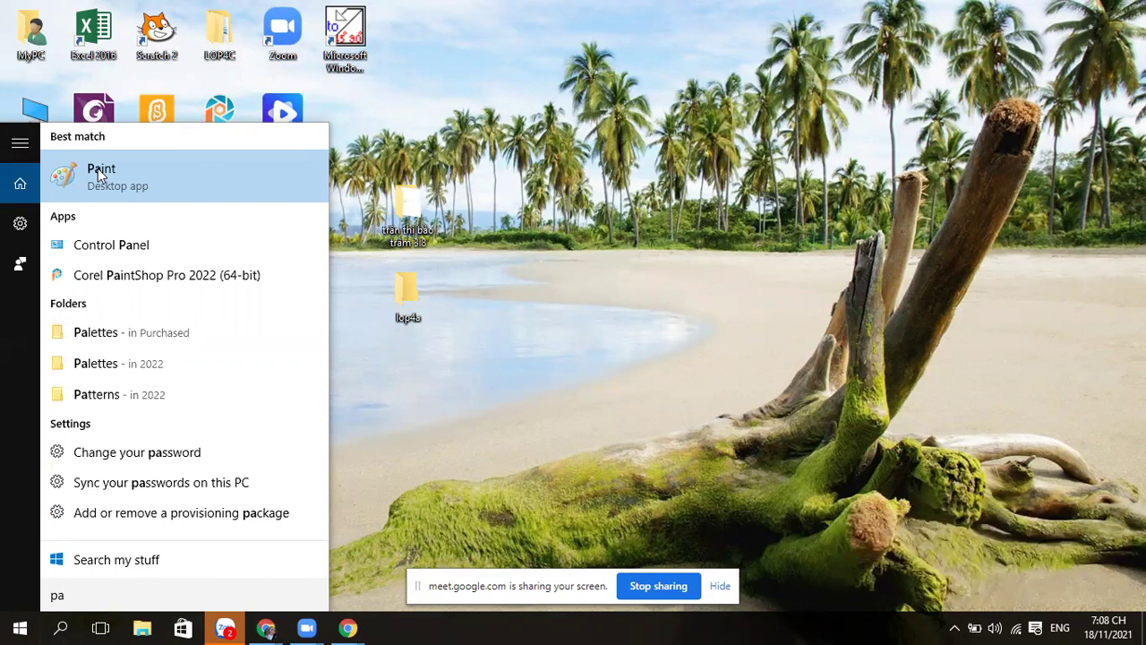
right_click(99, 175)
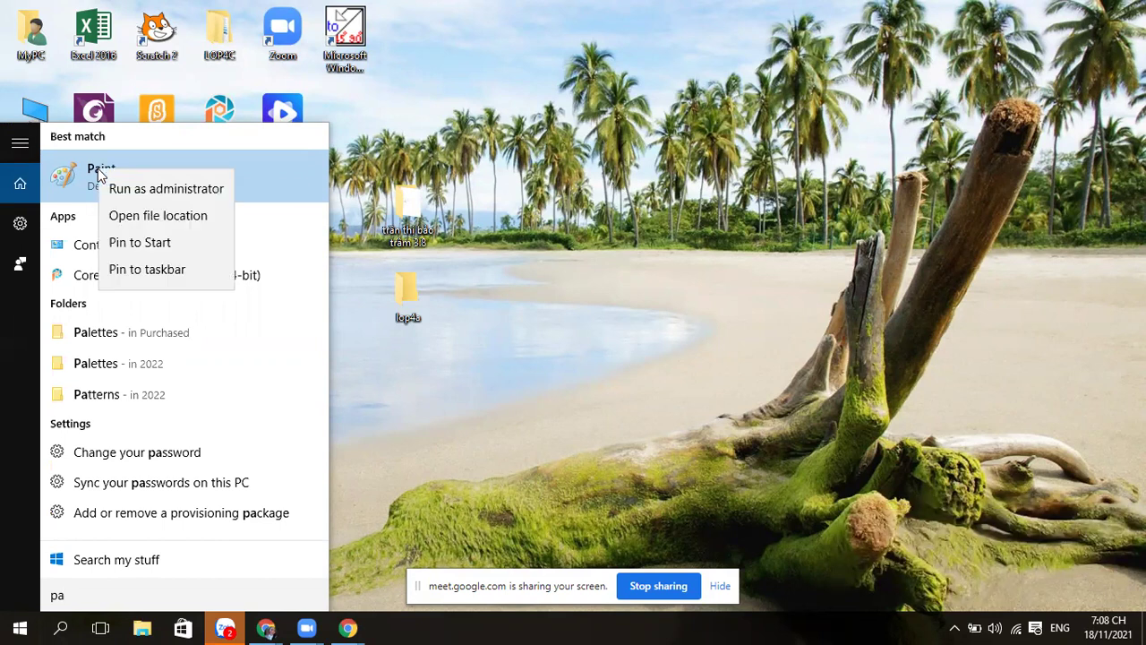
right_click(98, 168)
right_click(98, 169)
click(148, 165)
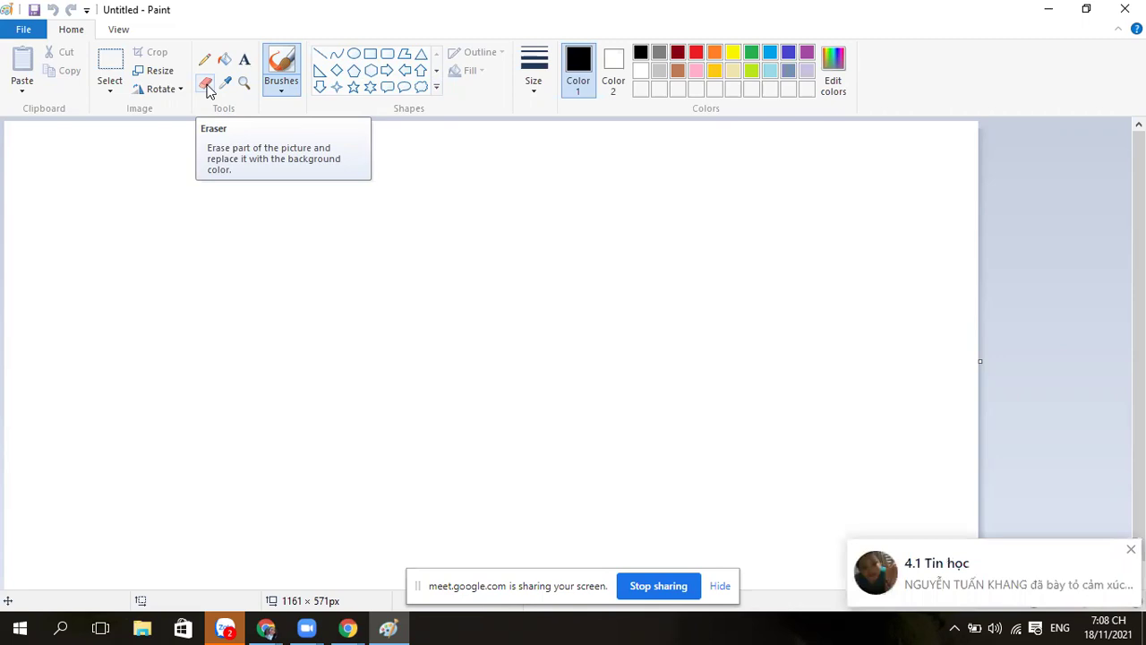
Return from Paint to both Meet windows and accept the join request waiting in each meeting
click(534, 93)
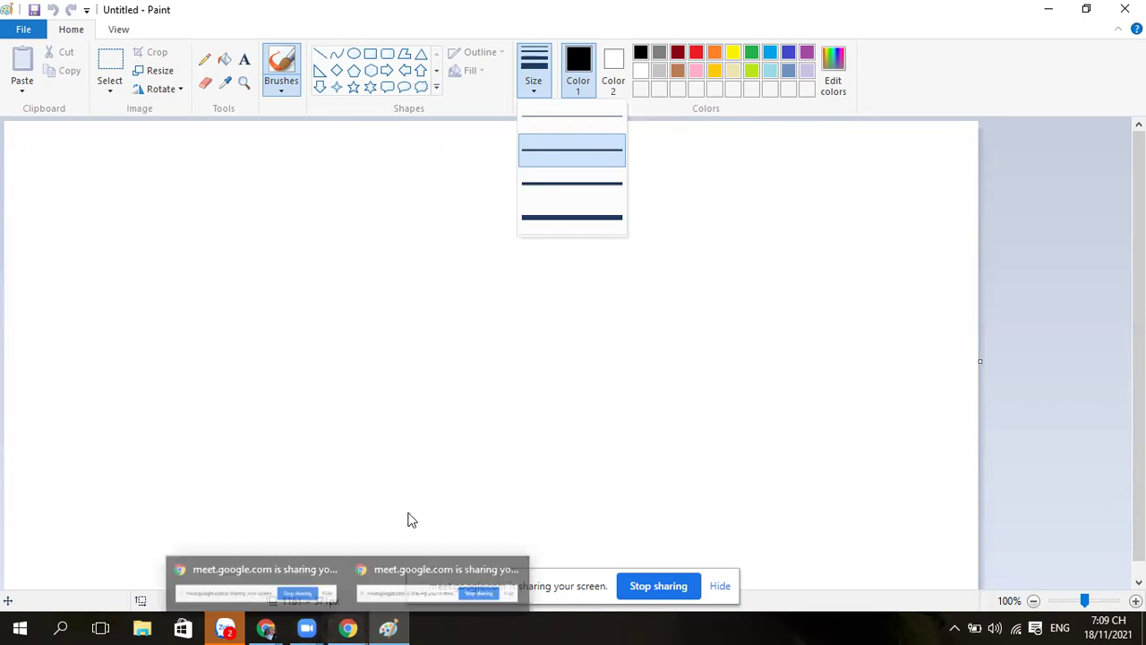
click(1049, 9)
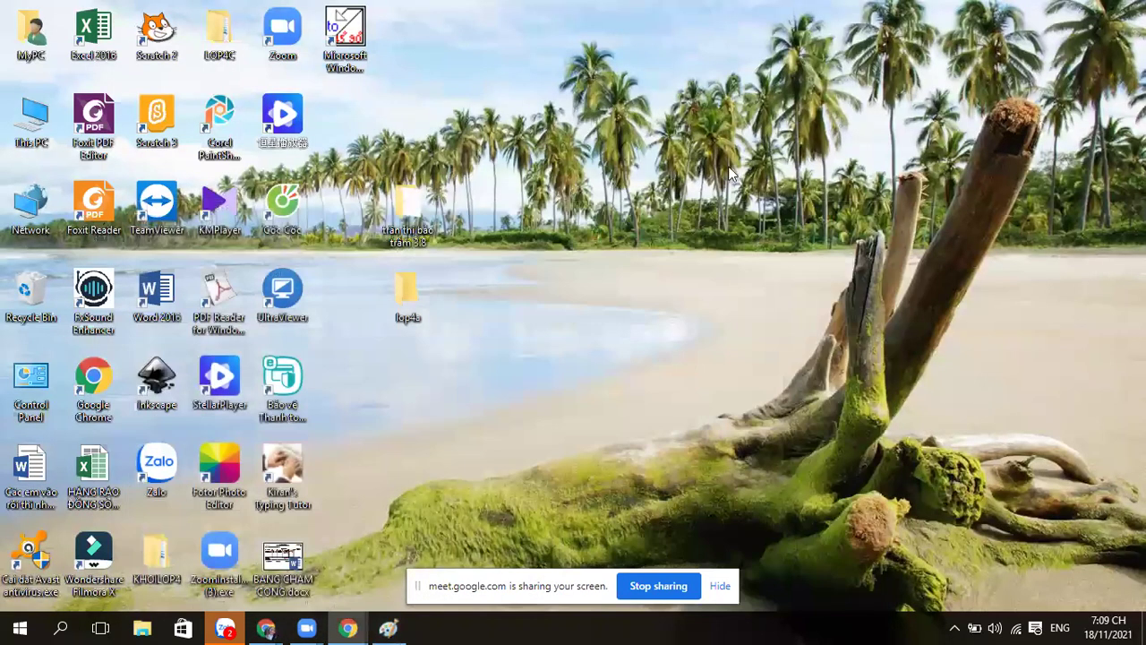
mouse_move(350, 627)
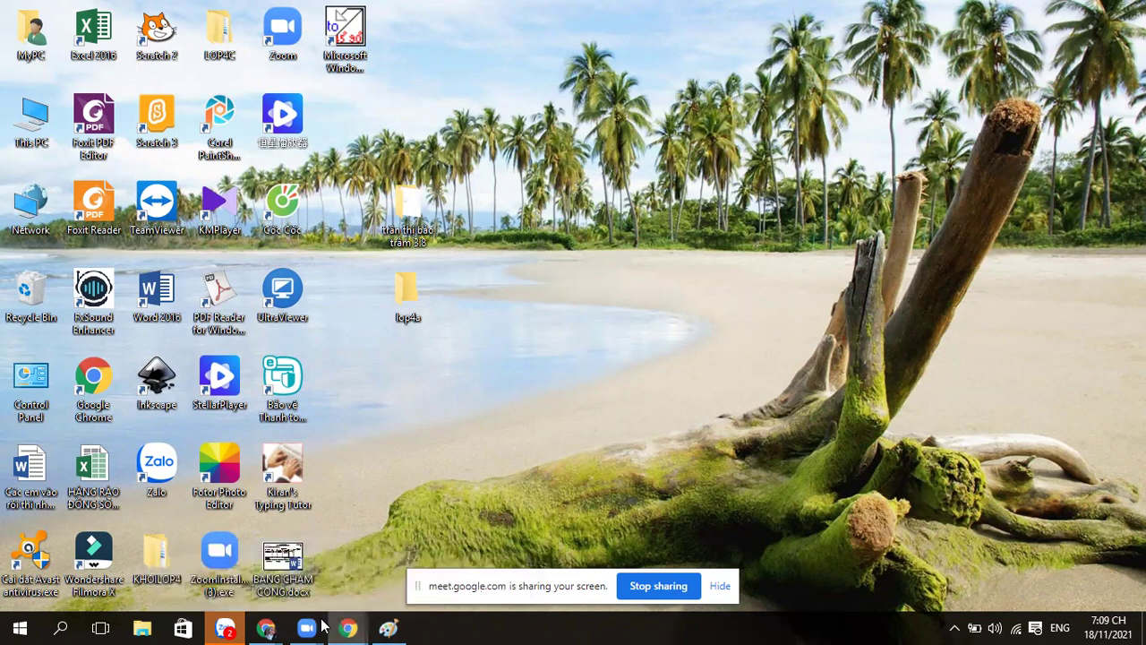
mouse_move(266, 627)
click(236, 582)
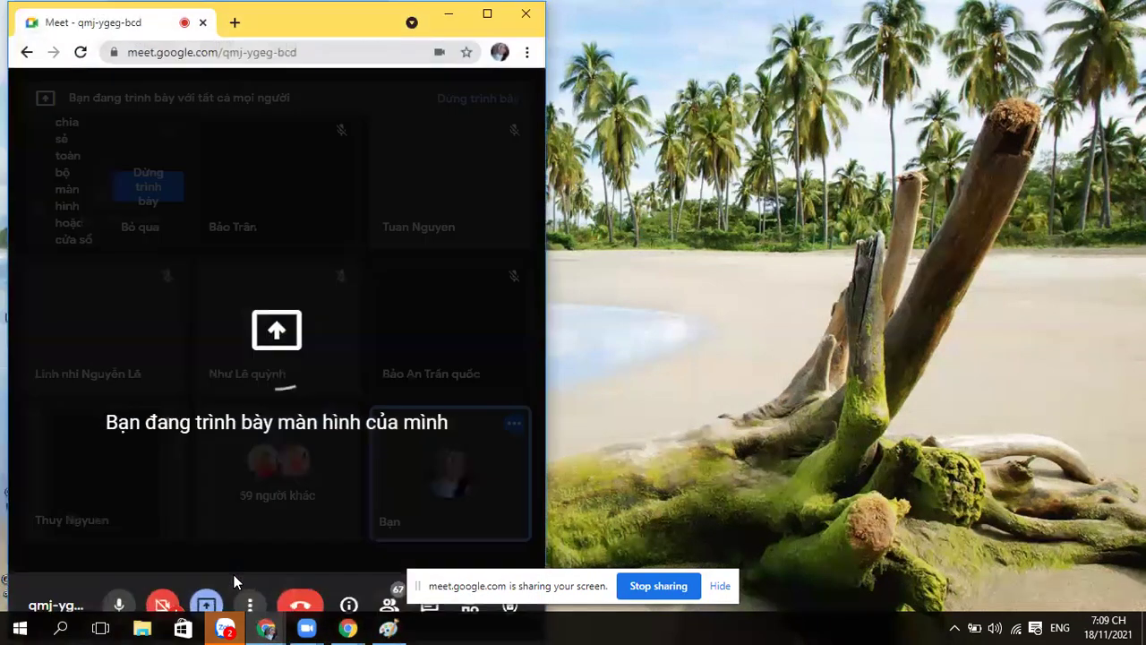
mouse_move(266, 627)
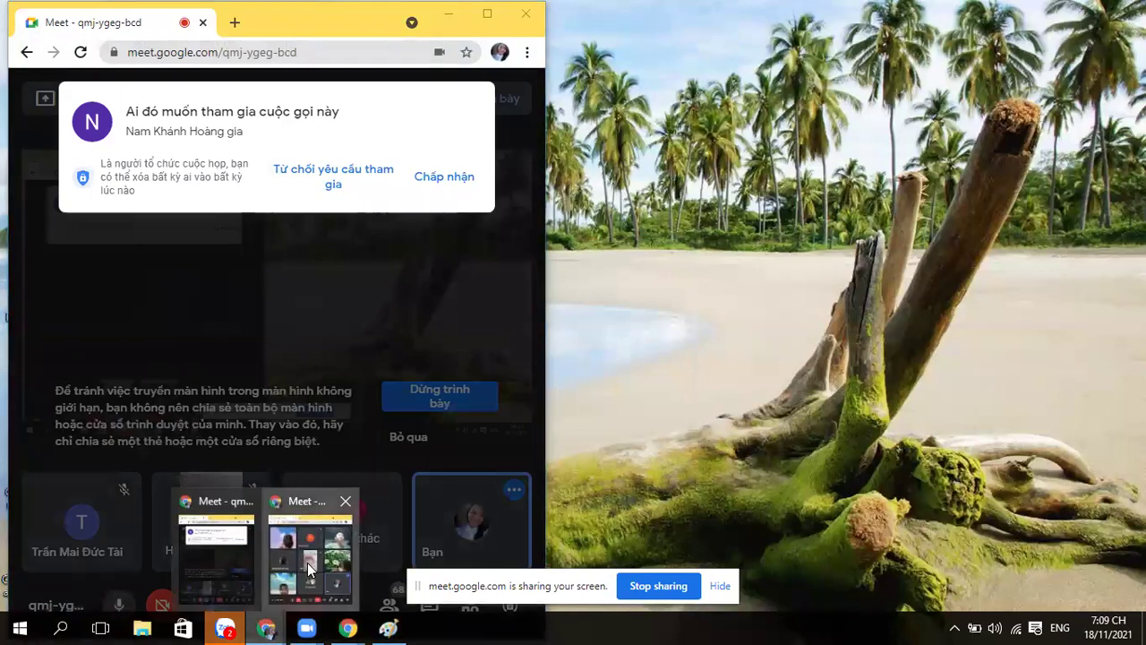
click(307, 562)
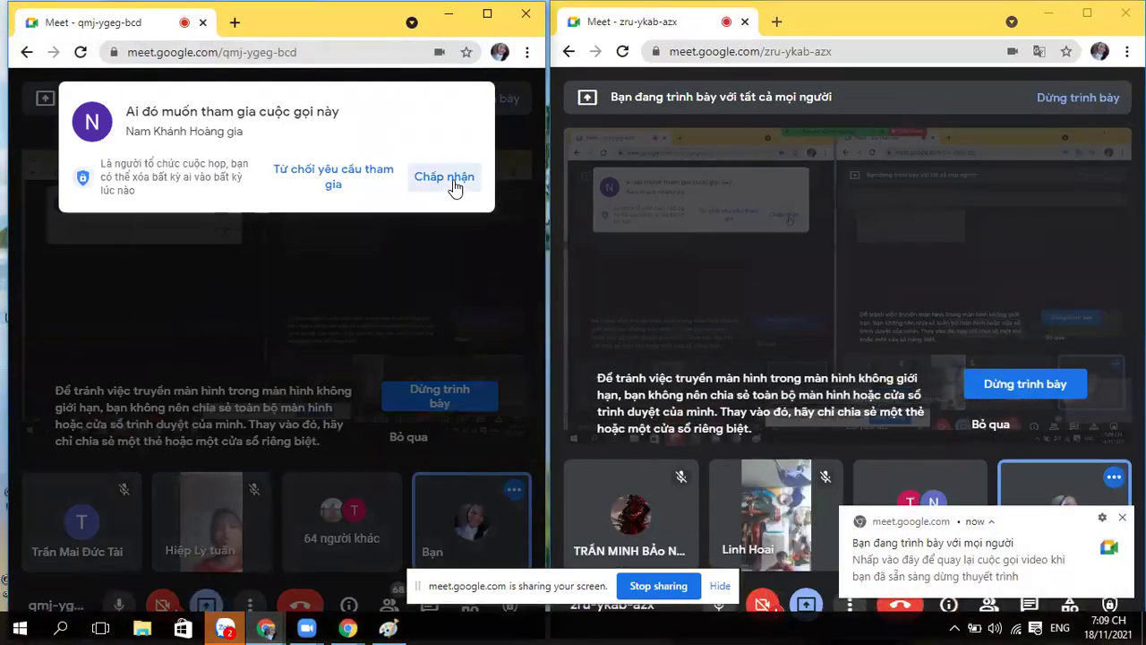
click(453, 182)
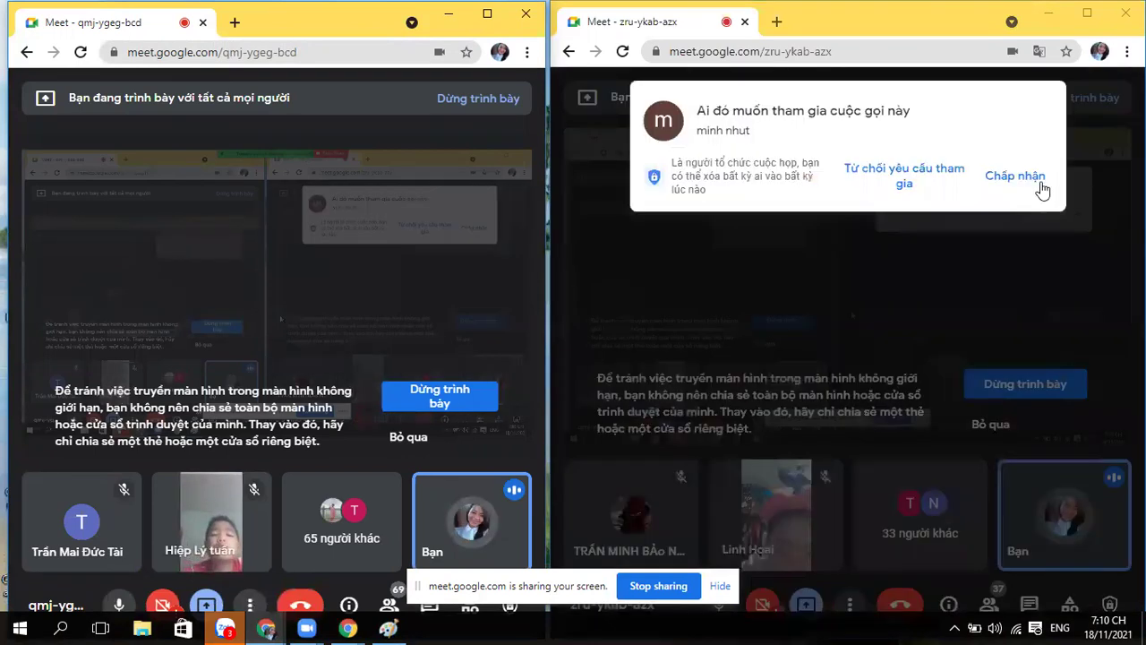
click(1024, 177)
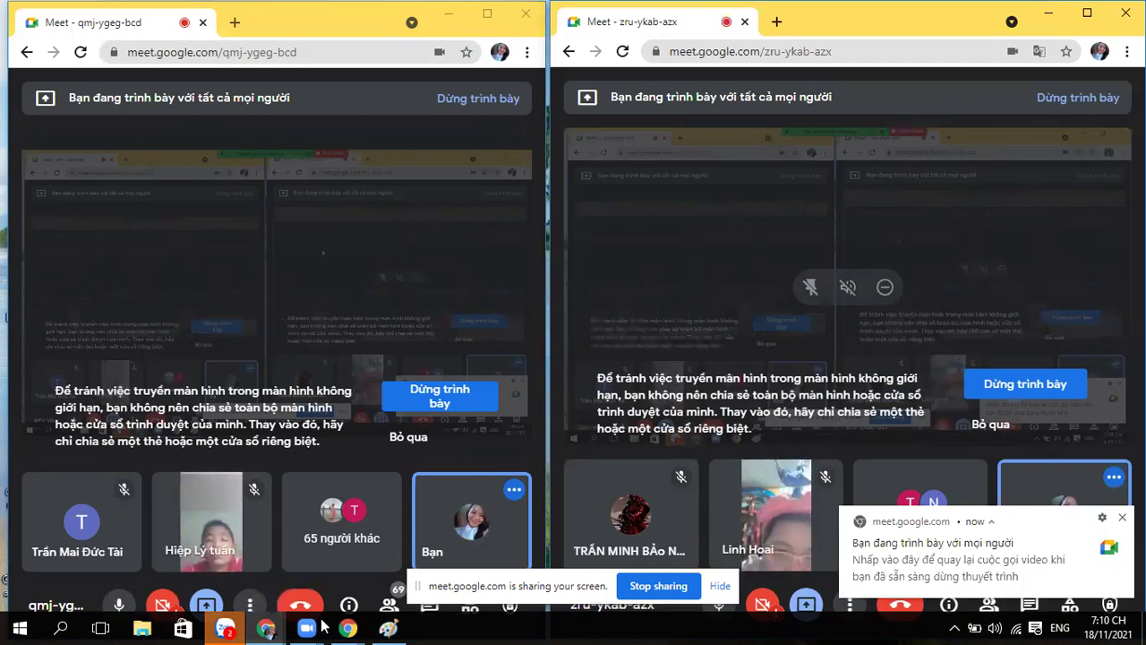
Bring Paint up briefly, then return to the meetings and admit the participants waiting in the qmj call
click(388, 627)
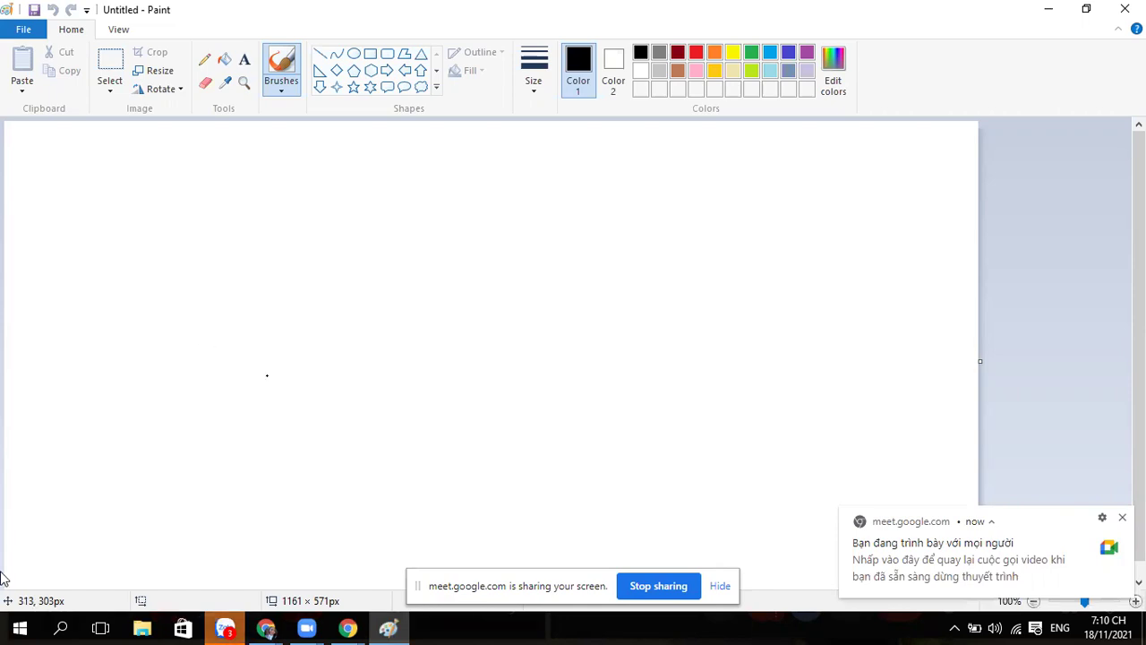
click(1046, 8)
click(468, 170)
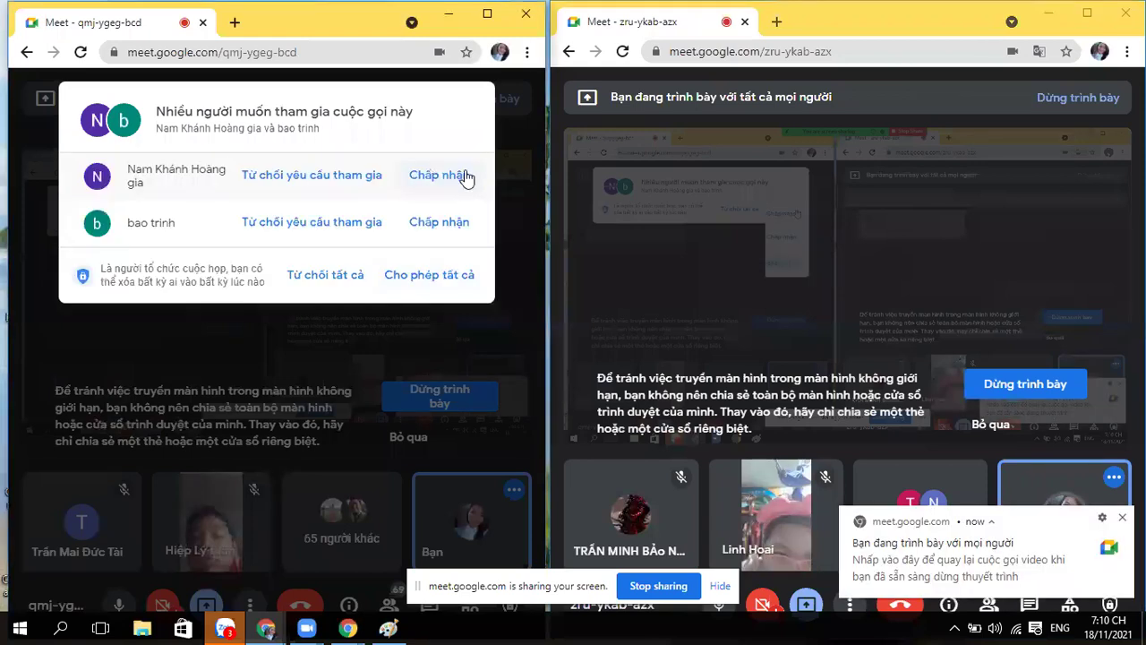
click(461, 179)
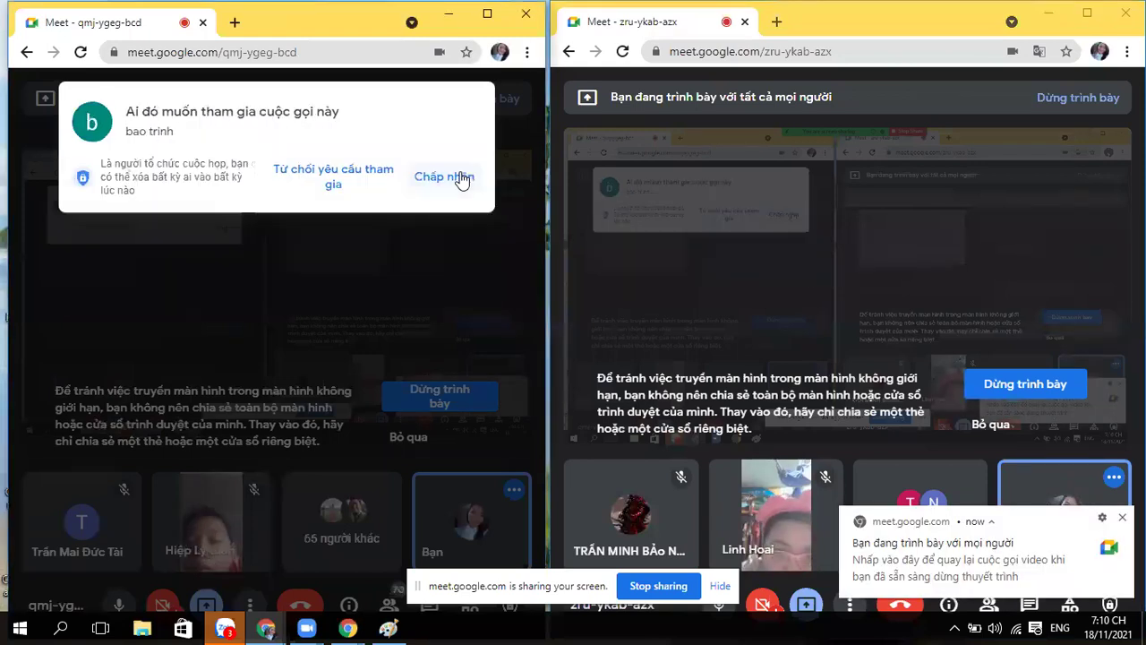
click(460, 215)
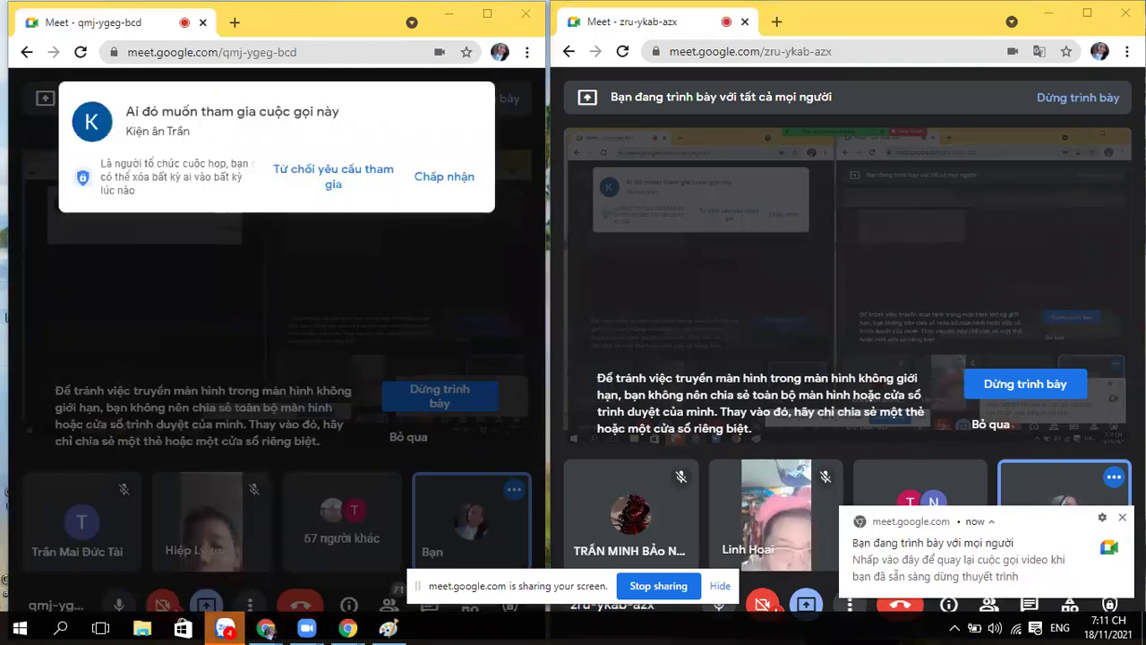
click(445, 182)
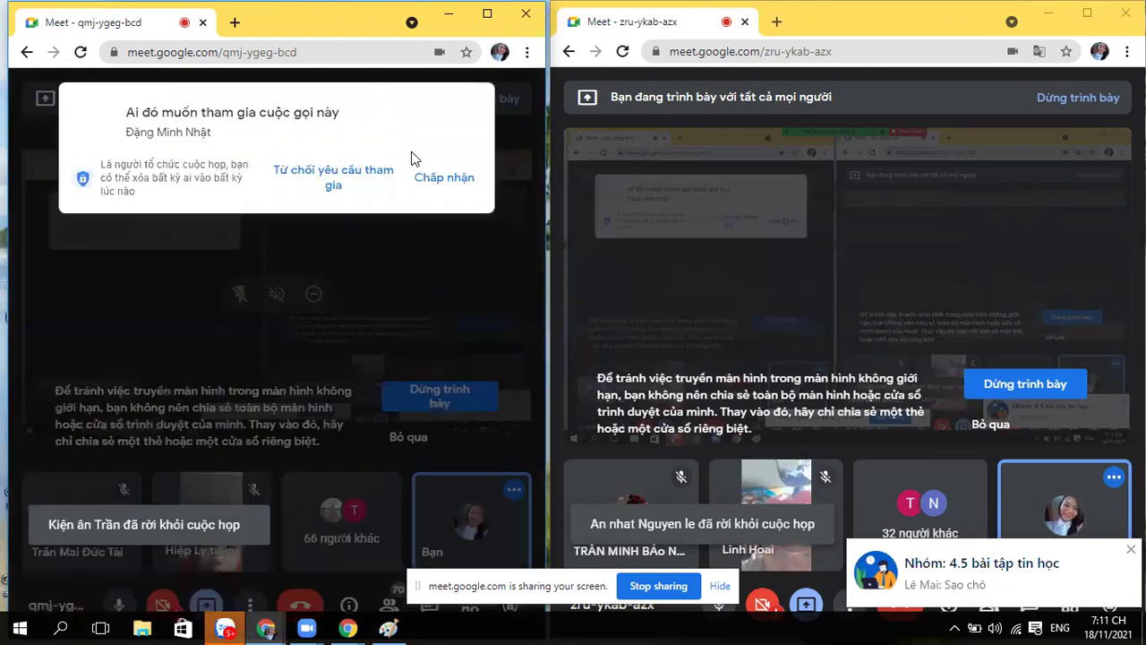
click(432, 185)
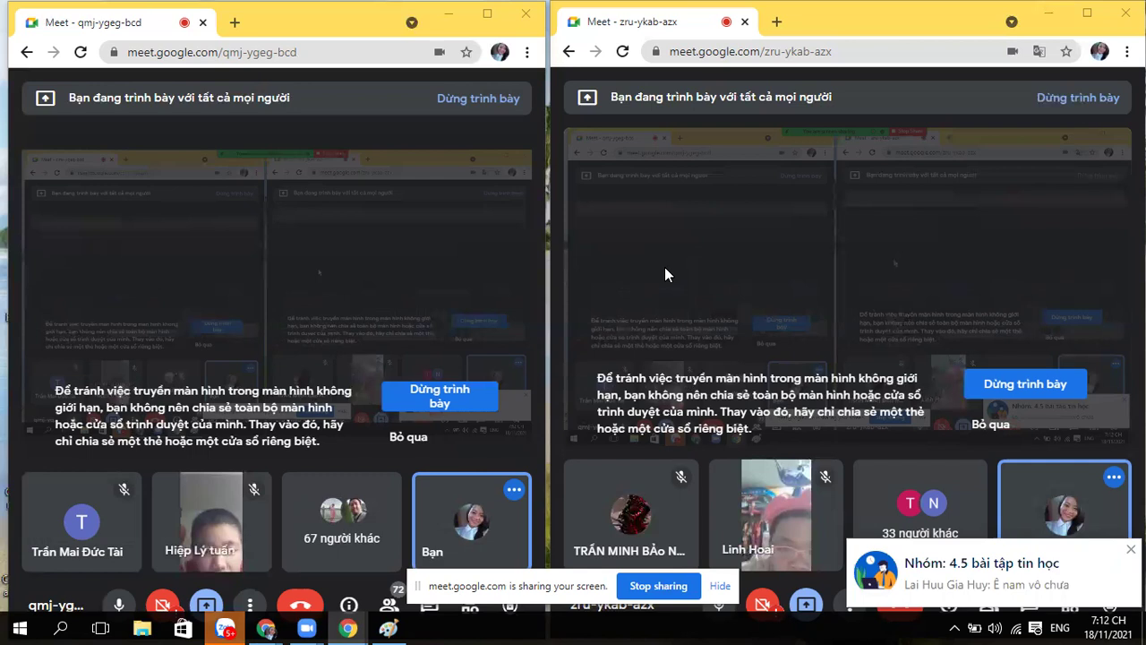
Switch to Paint and turn on the gridlines over the blank canvas
mouse_move(829, 351)
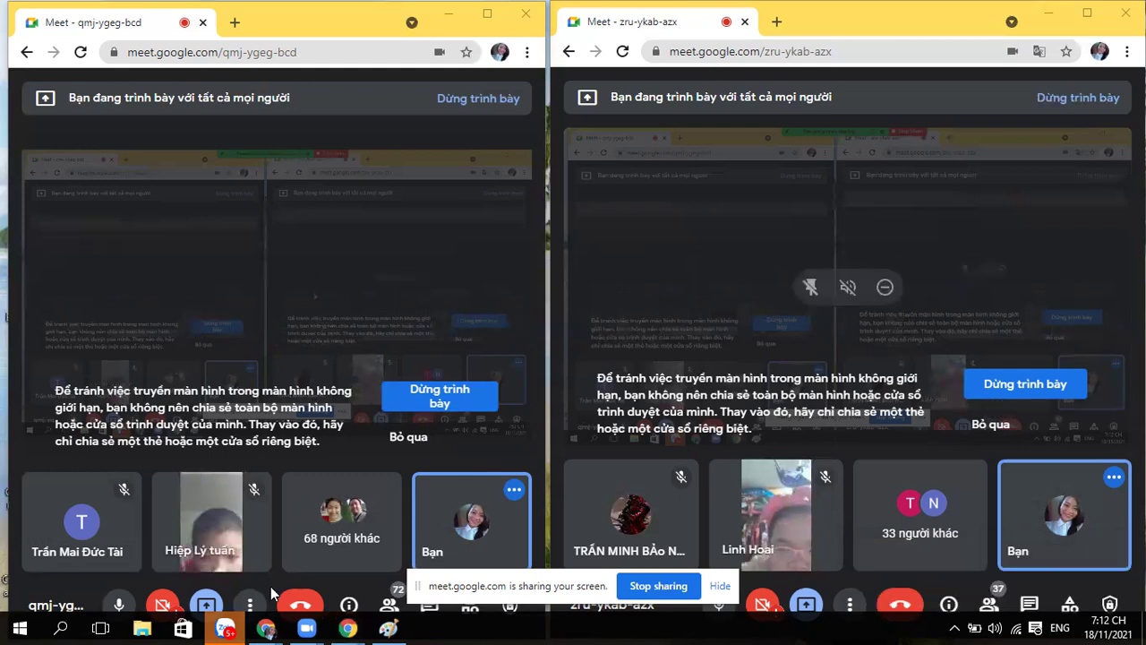
click(391, 628)
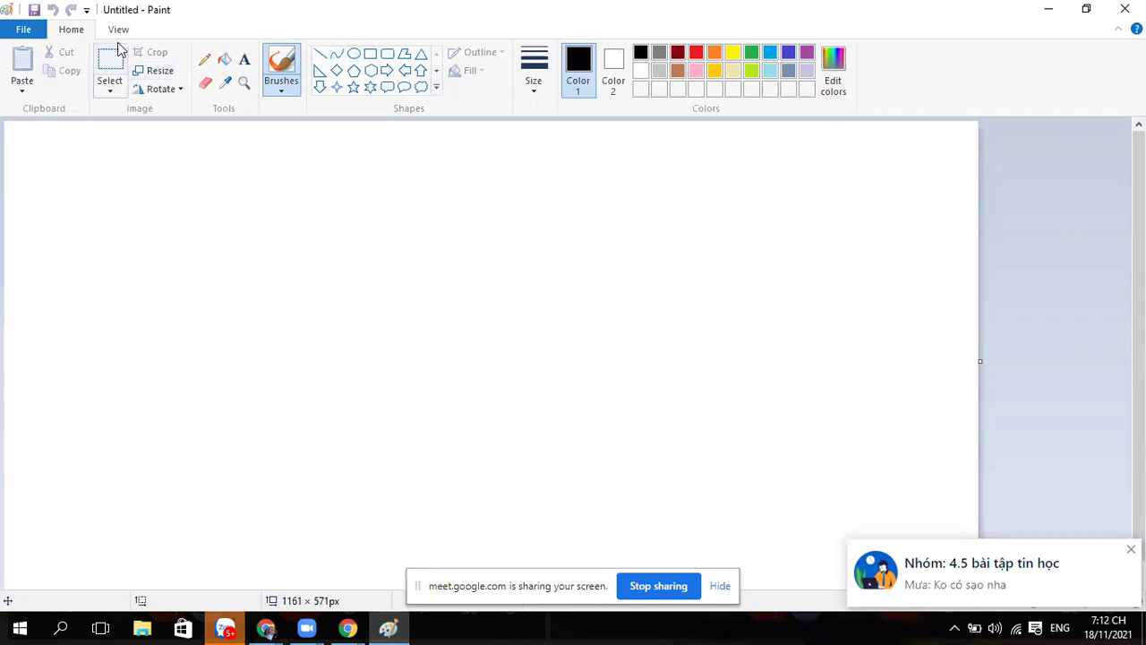
click(120, 32)
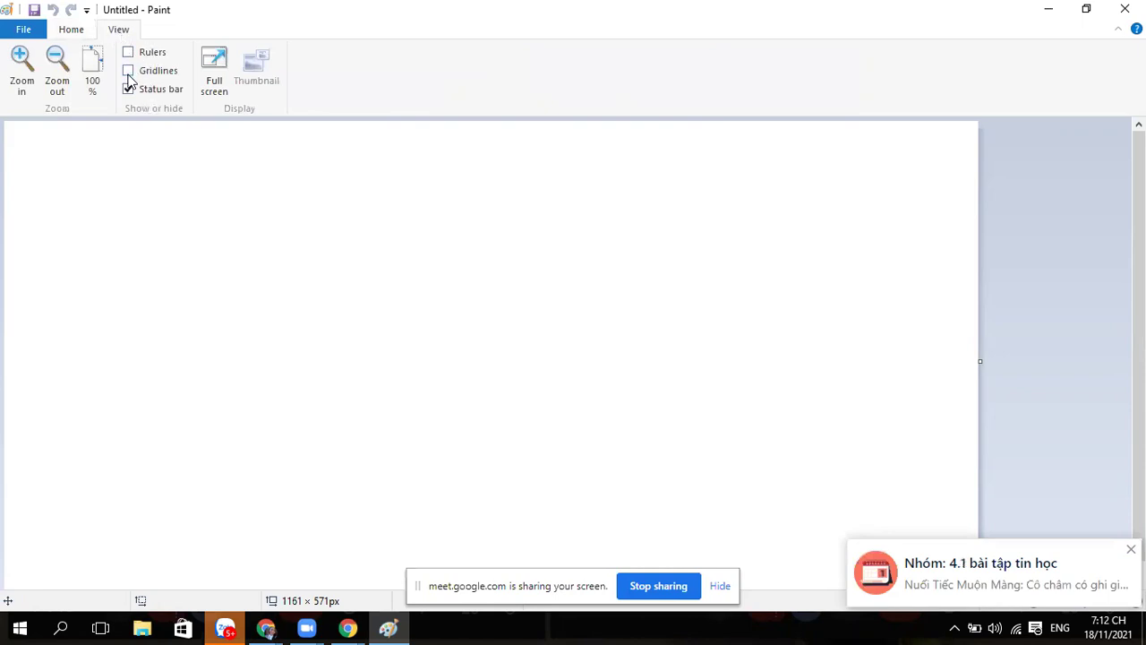
click(129, 71)
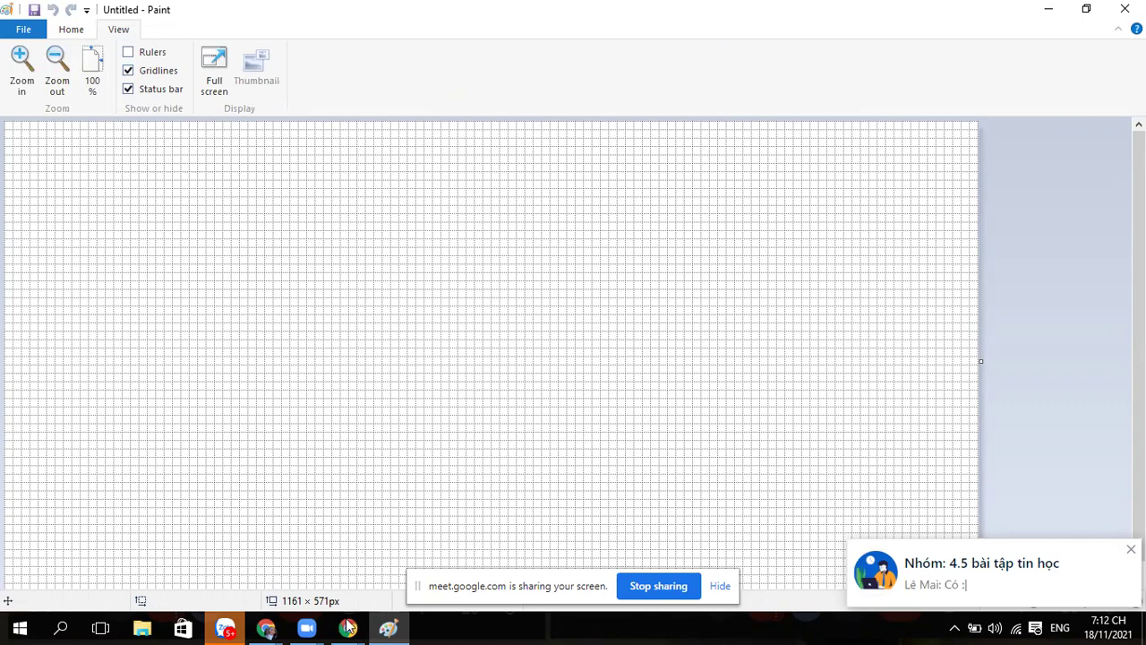
Draw a tall black rectangle about 120 × 251 px left of the canvas centre, using the second-thinnest outline
mouse_move(349, 628)
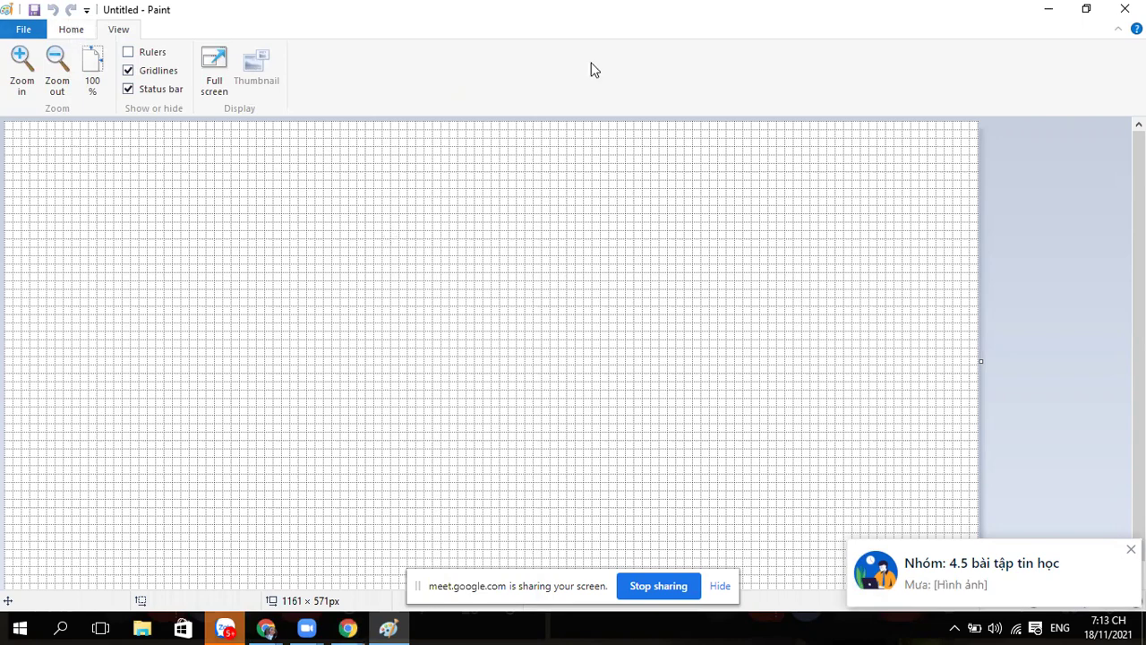
scroll(600, 76, up, 1)
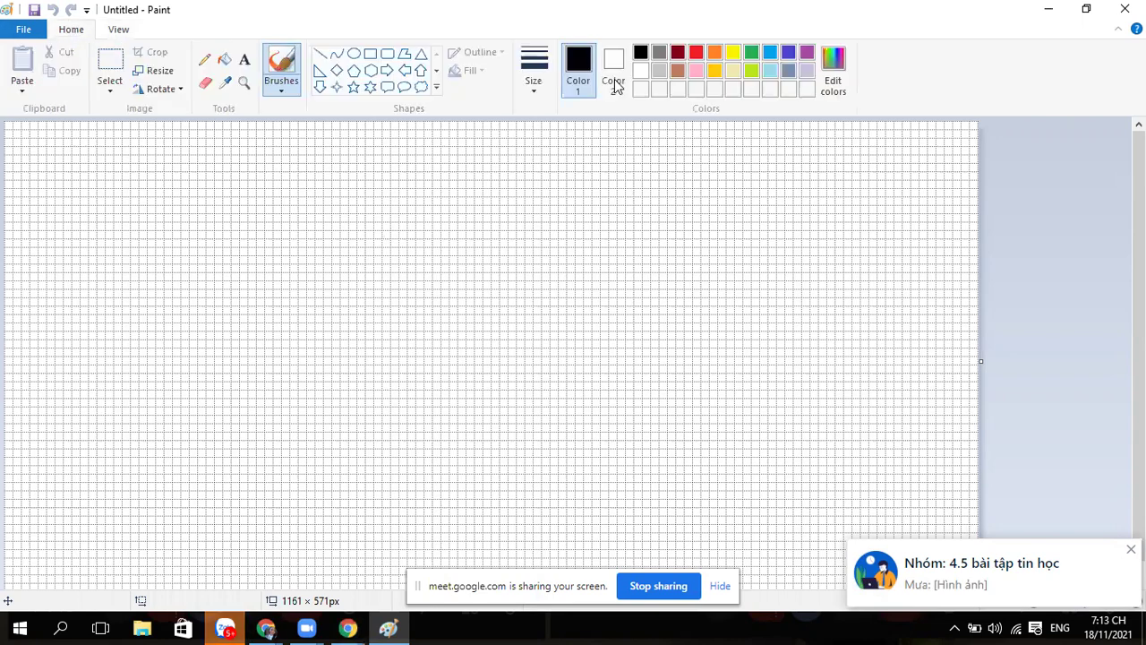
click(371, 56)
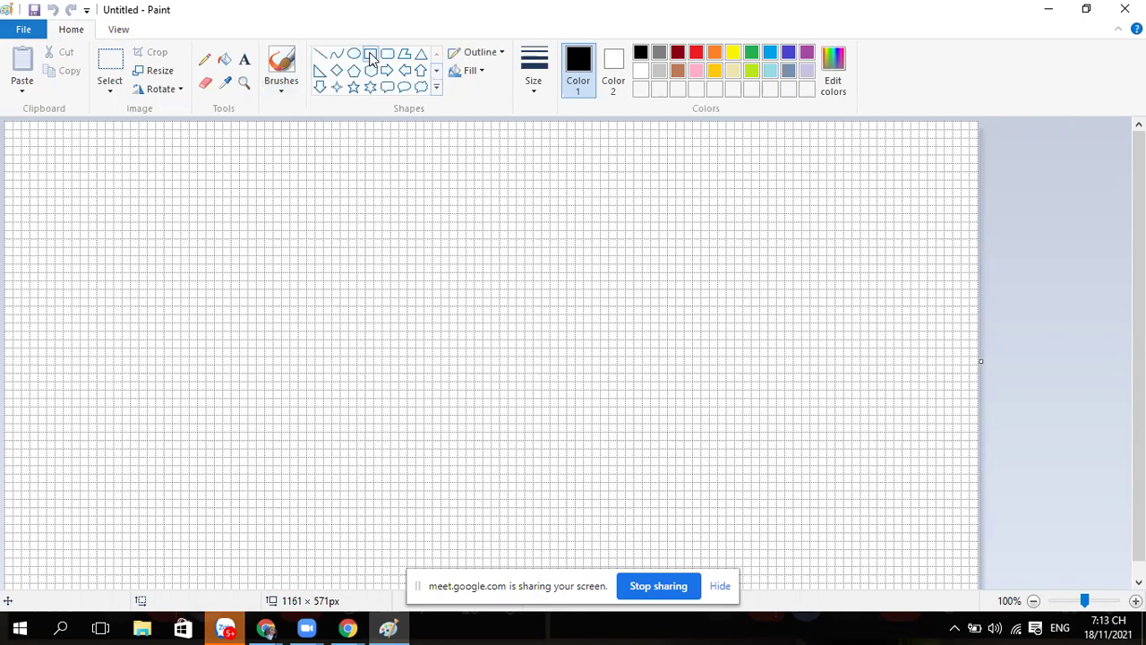
click(531, 91)
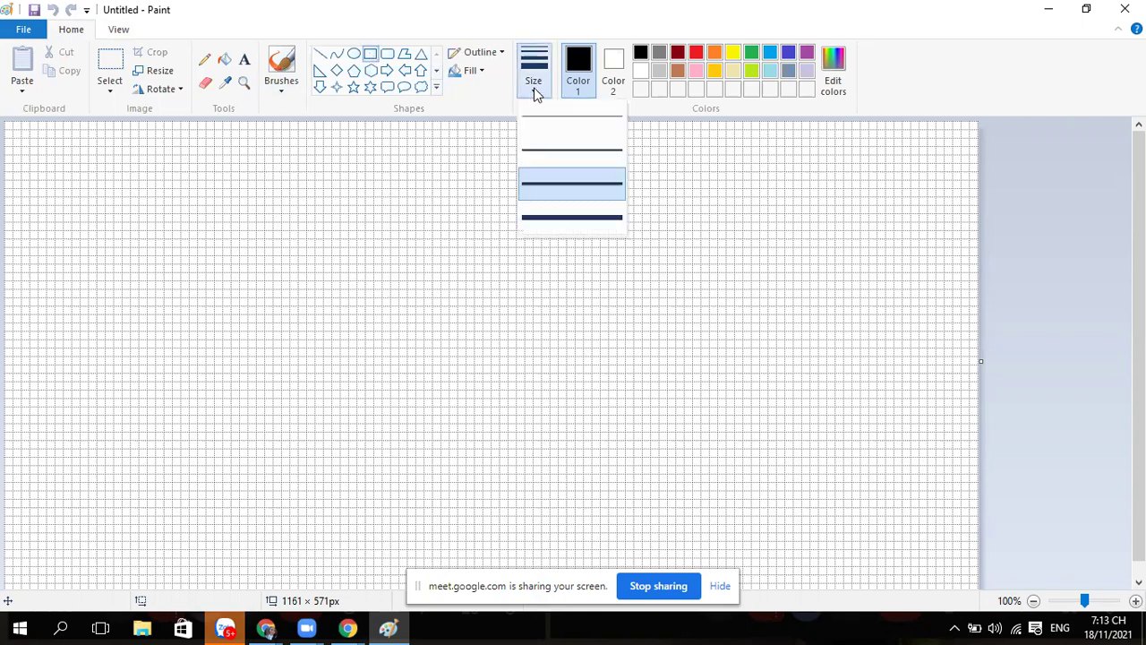
click(534, 91)
click(535, 93)
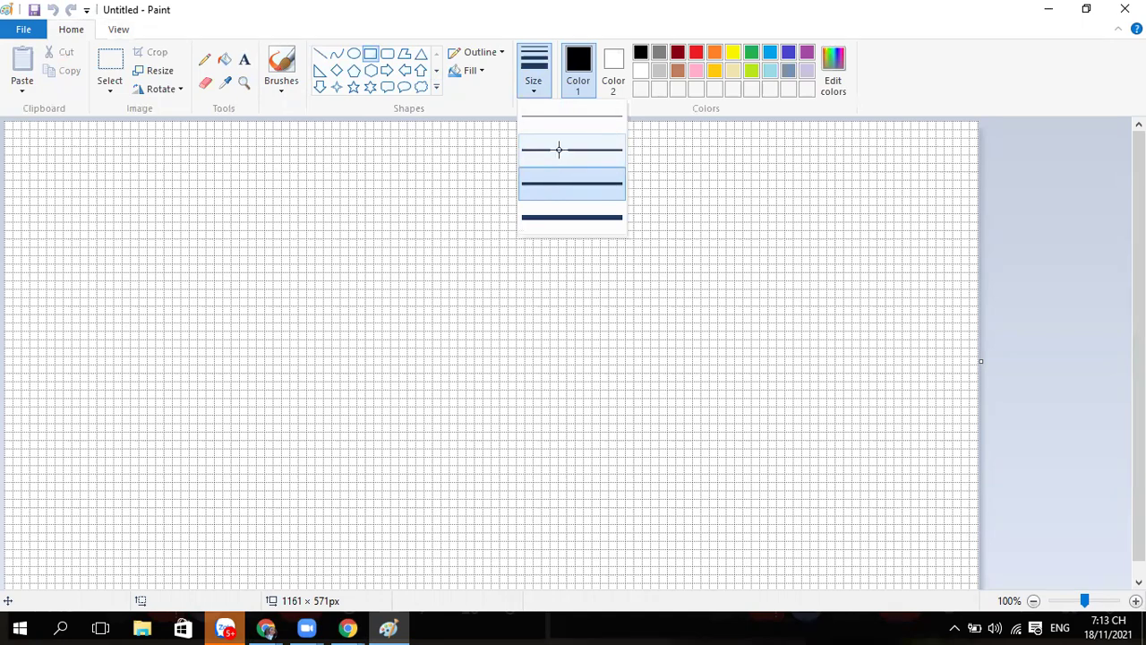
click(558, 150)
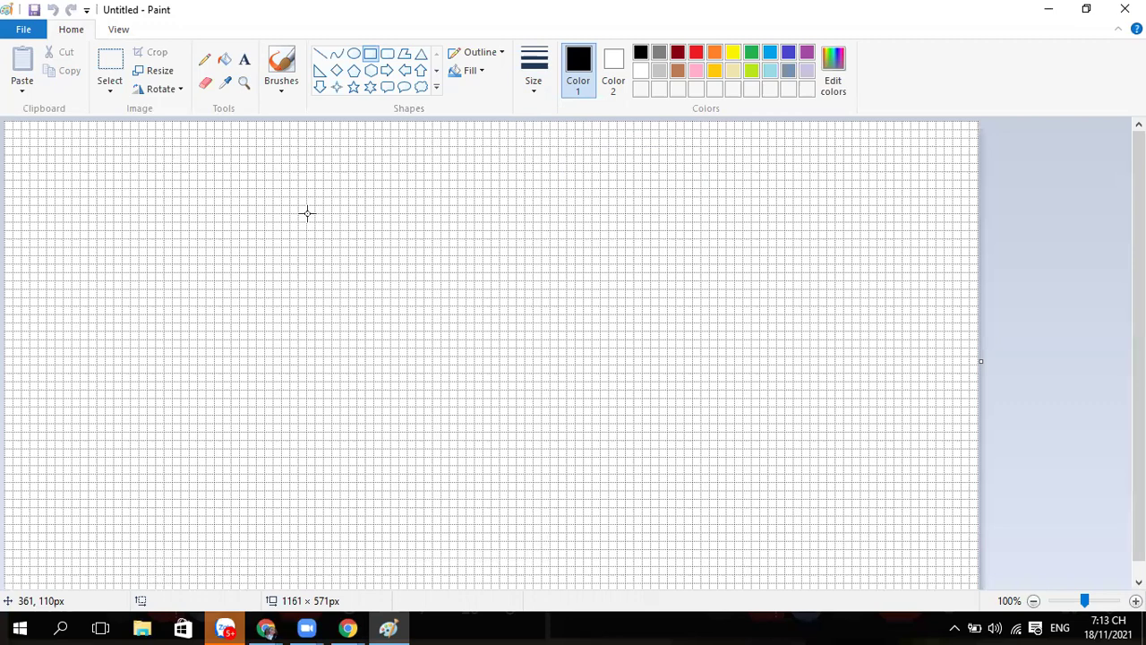
drag(307, 213, 407, 424)
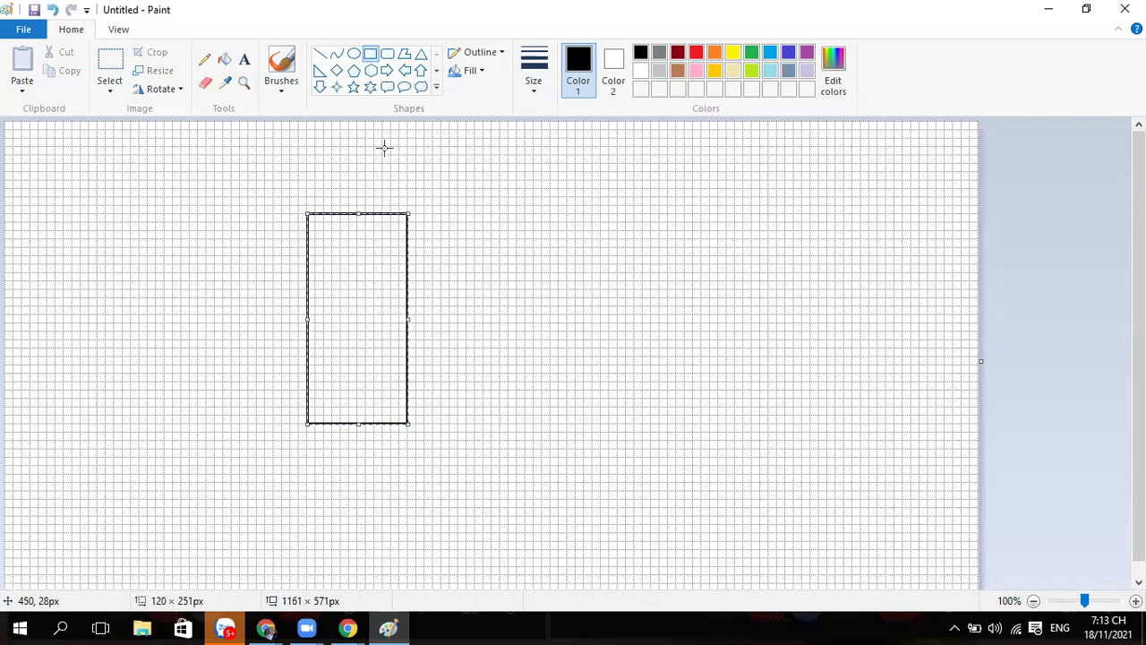
click(534, 93)
click(447, 234)
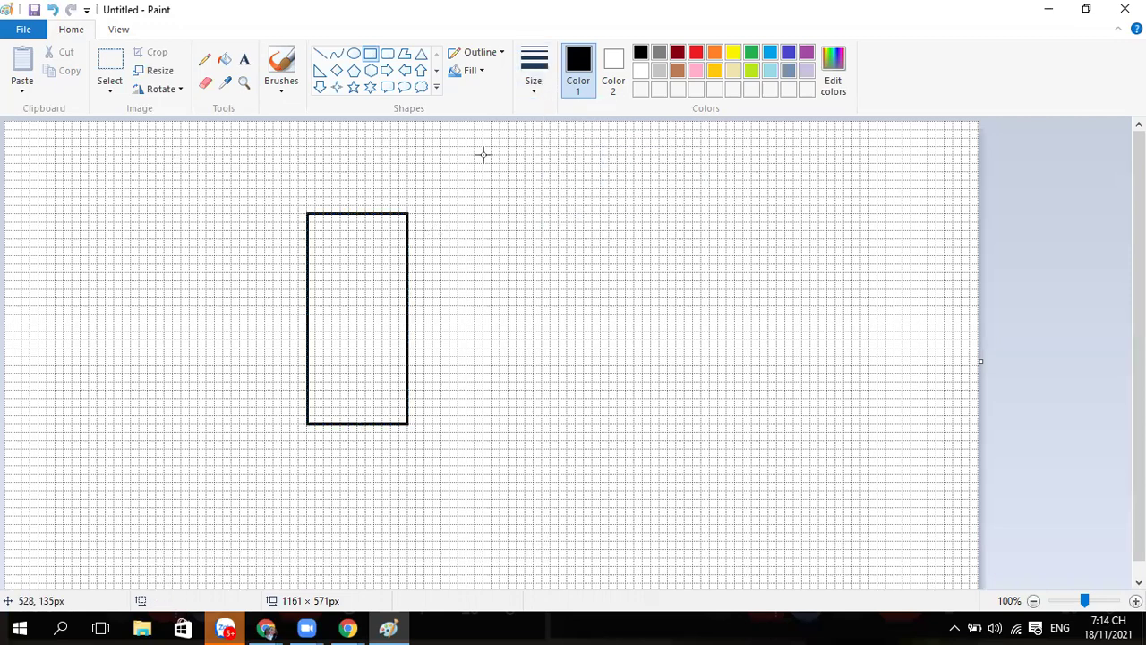
Draw a second rectangle about 98 × 230 px just inside the first, using the thinnest outline
click(544, 93)
click(550, 123)
mouse_move(316, 222)
mouse_down()
mouse_move(391, 233)
mouse_move(398, 414)
mouse_up()
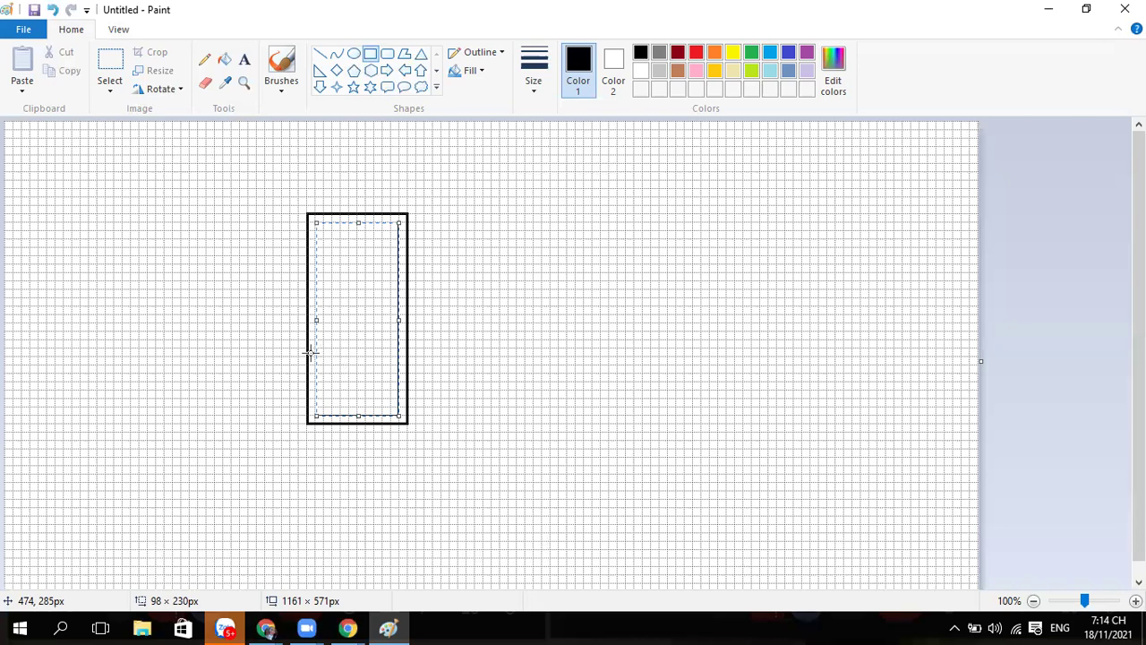
click(478, 254)
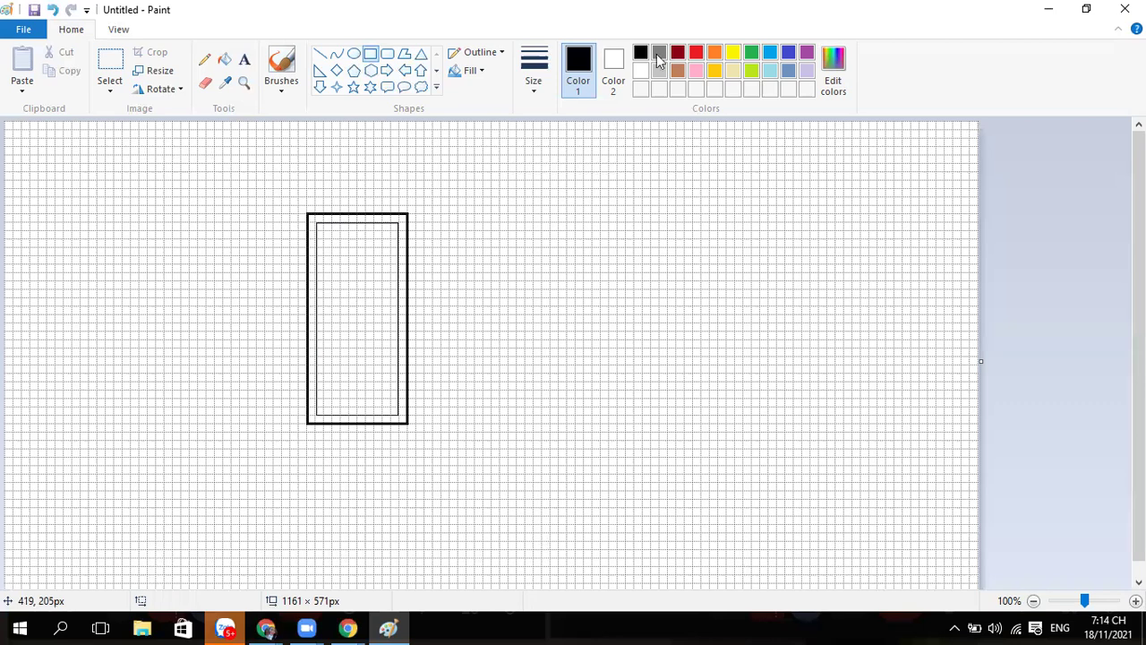
Draw a circle near the upper end of the inner rectangle, resize it to about 62 × 56 px and centre it horizontally
click(354, 55)
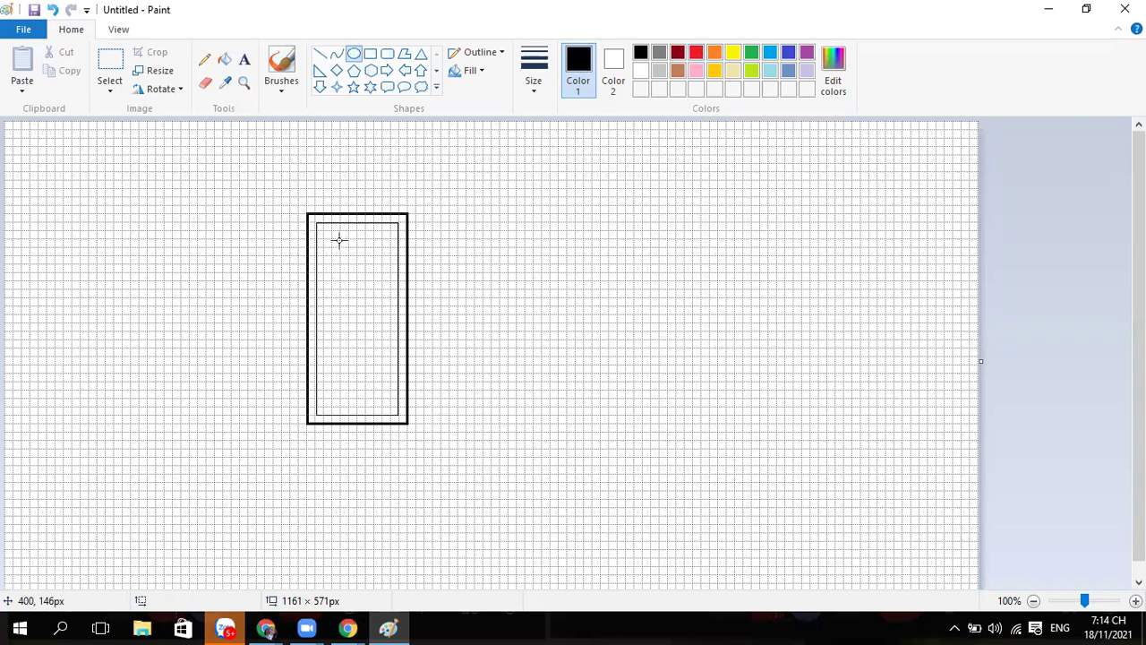
drag(338, 237, 388, 283)
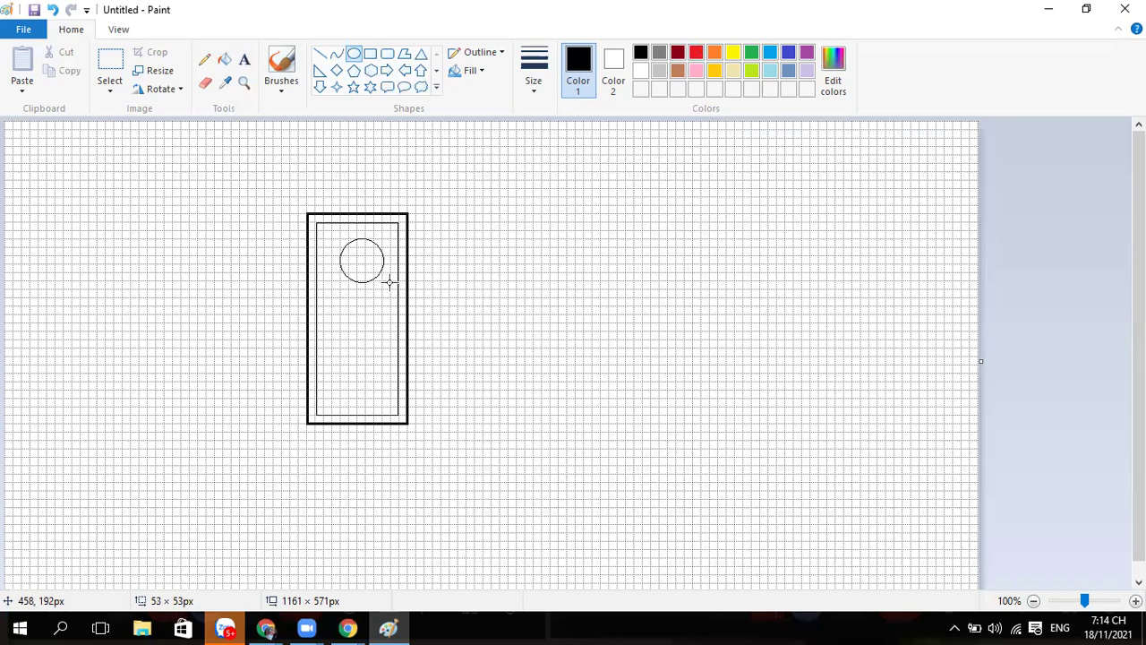
drag(386, 283, 385, 282)
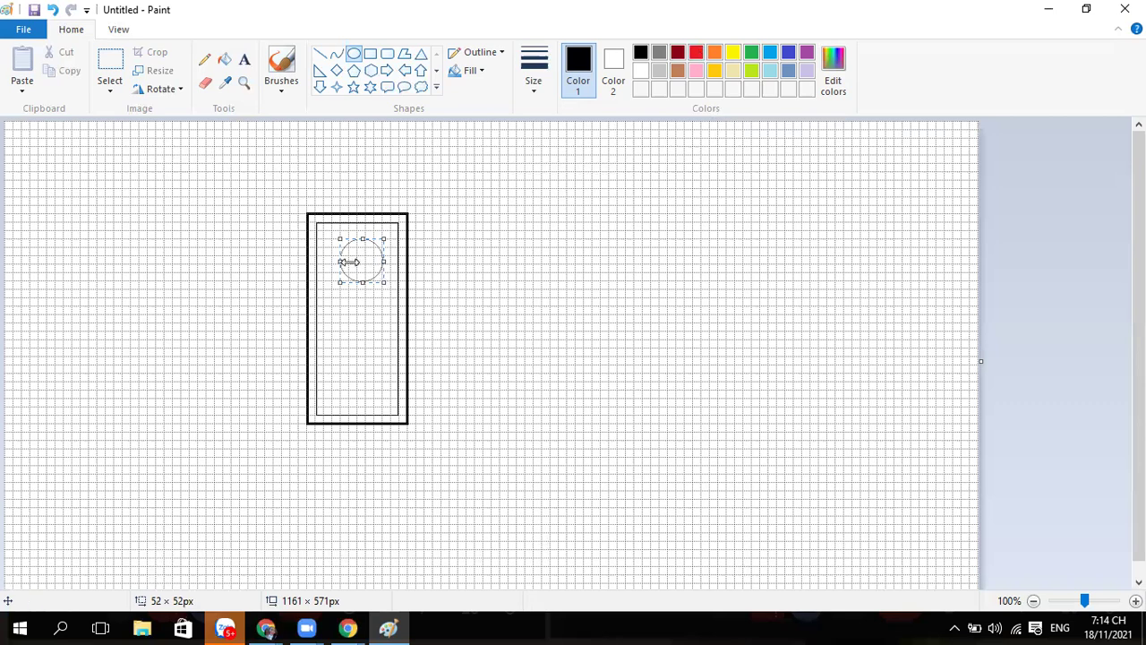
drag(333, 262, 357, 229)
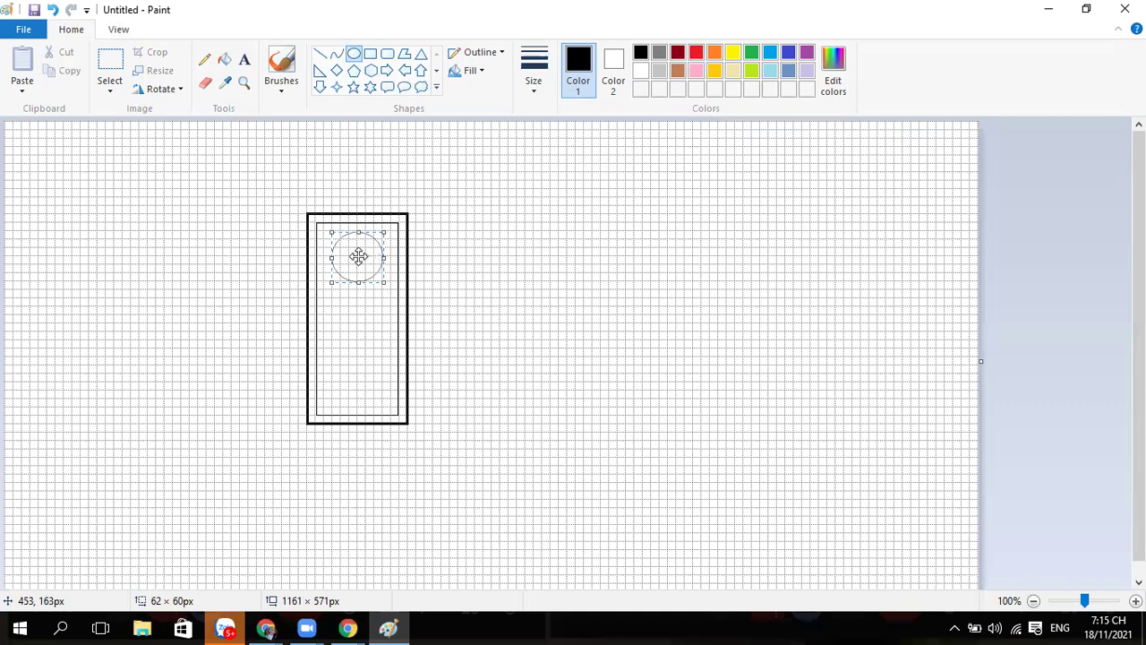
drag(356, 260, 354, 262)
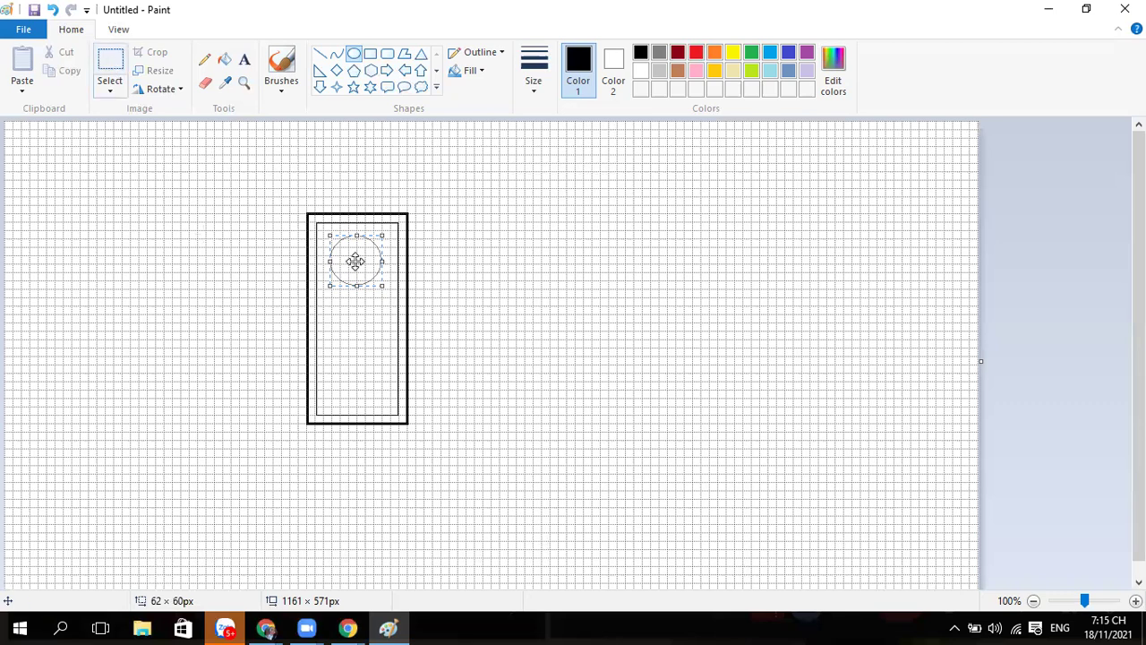
drag(356, 262, 356, 258)
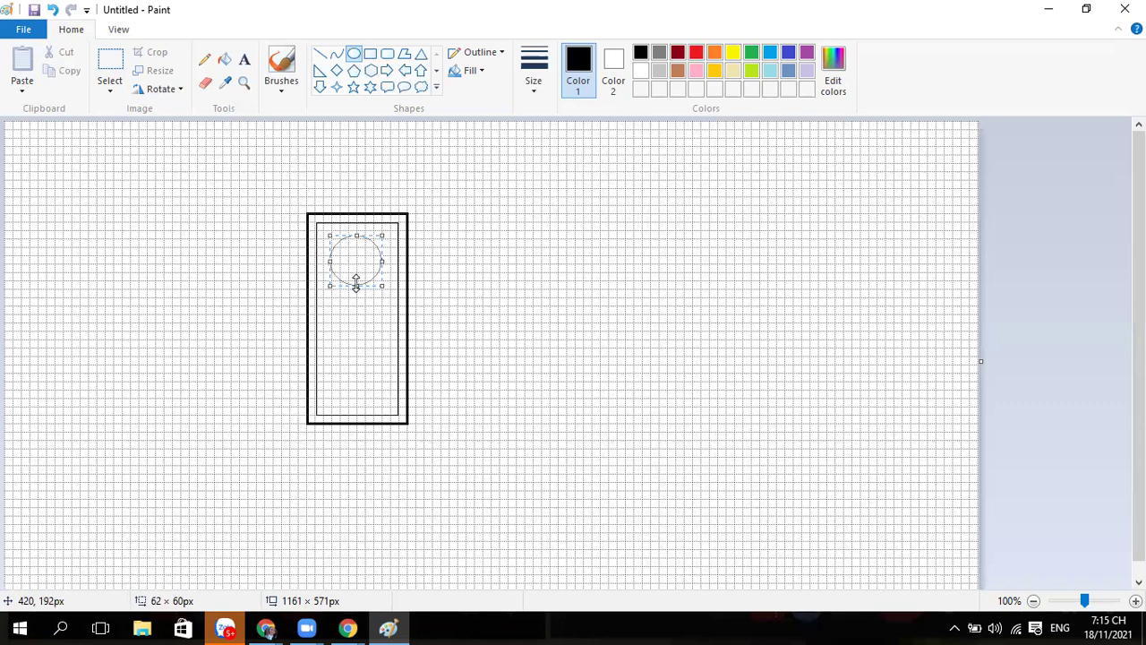
drag(355, 283, 355, 280)
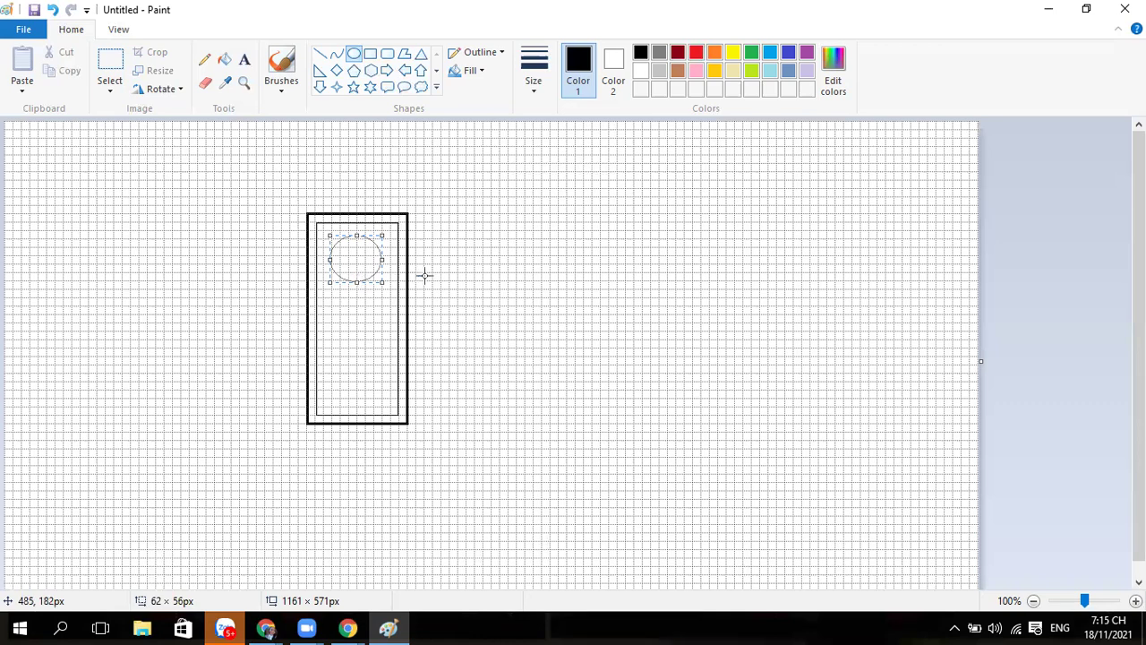
click(269, 134)
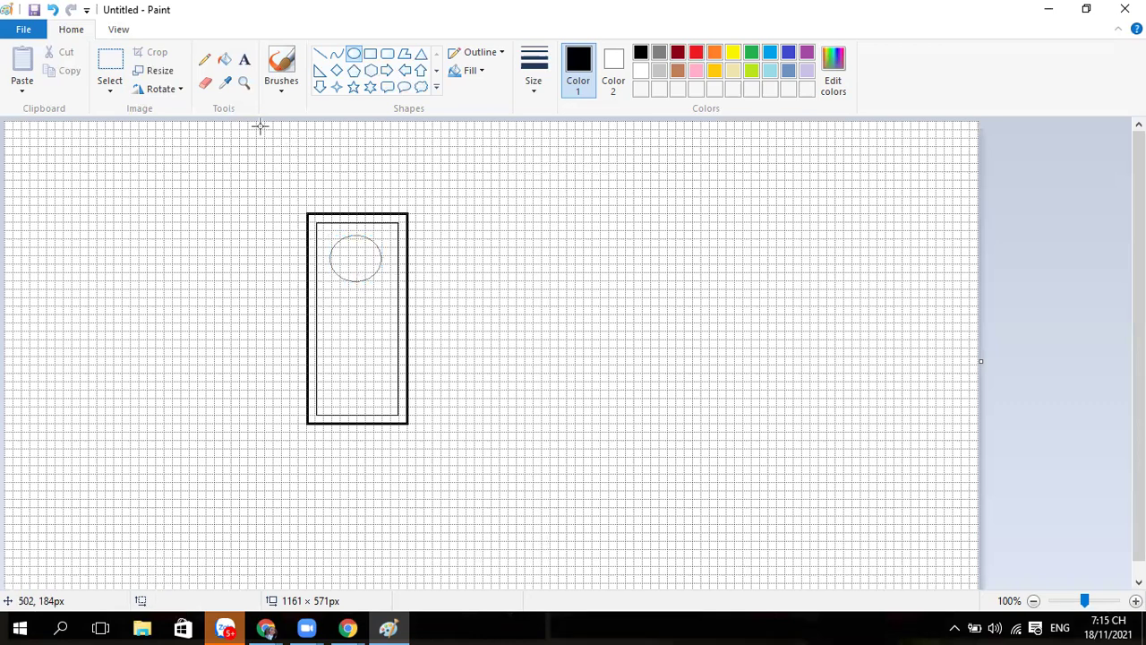
Copy the circle and place the pasted duplicate directly below it, in the middle of the inner rectangle
click(109, 61)
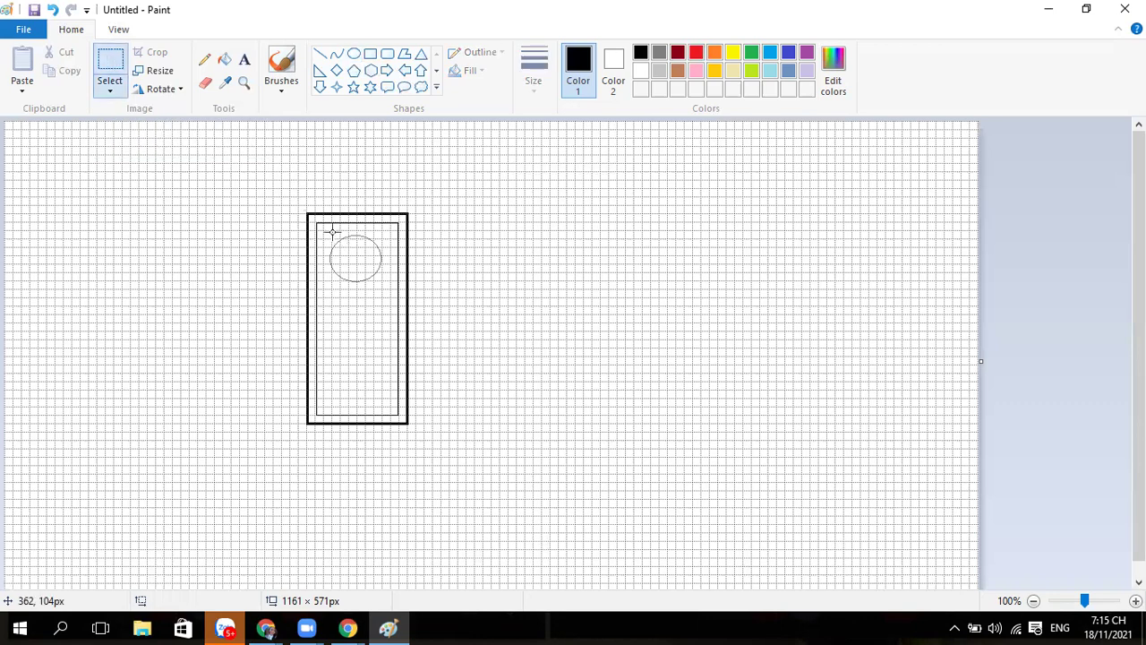
drag(326, 233, 385, 285)
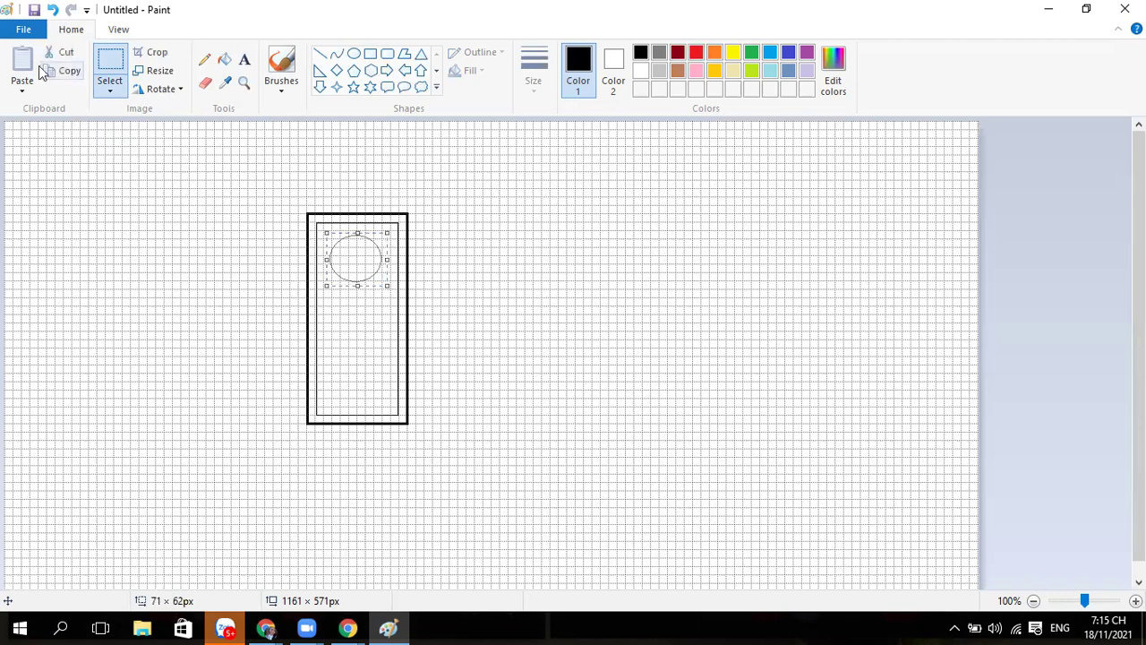
key(ctrl+v)
drag(349, 319, 356, 322)
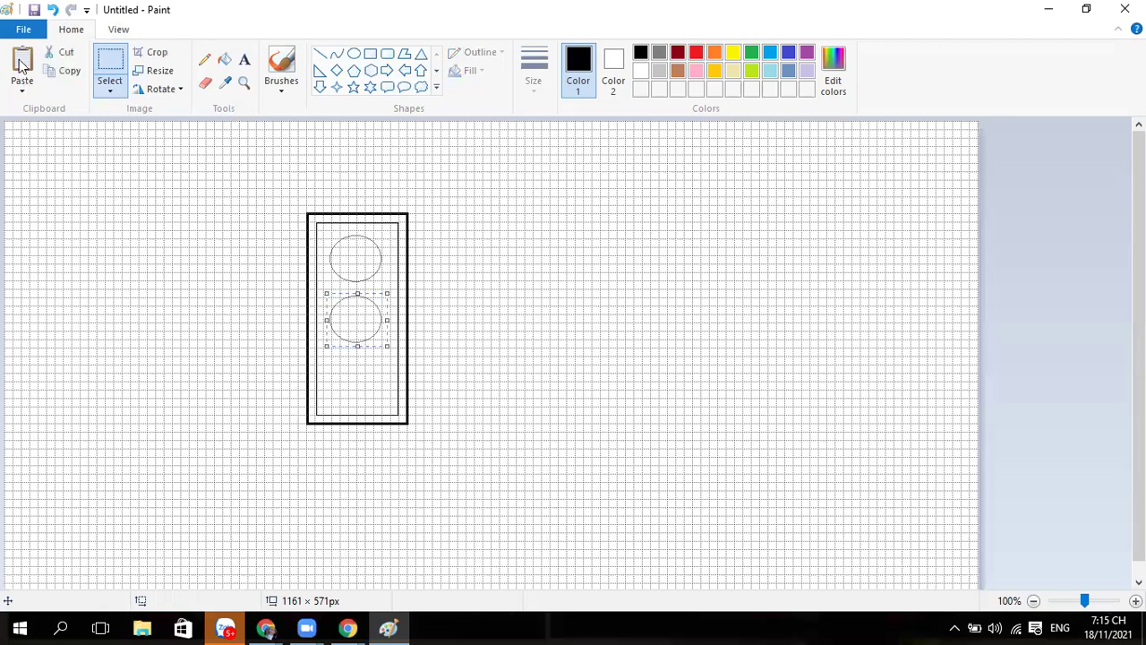
Paste another copy of the circle and position it below the middle one, near the inner rectangle's lower end
key(ctrl+v)
drag(45, 148, 358, 376)
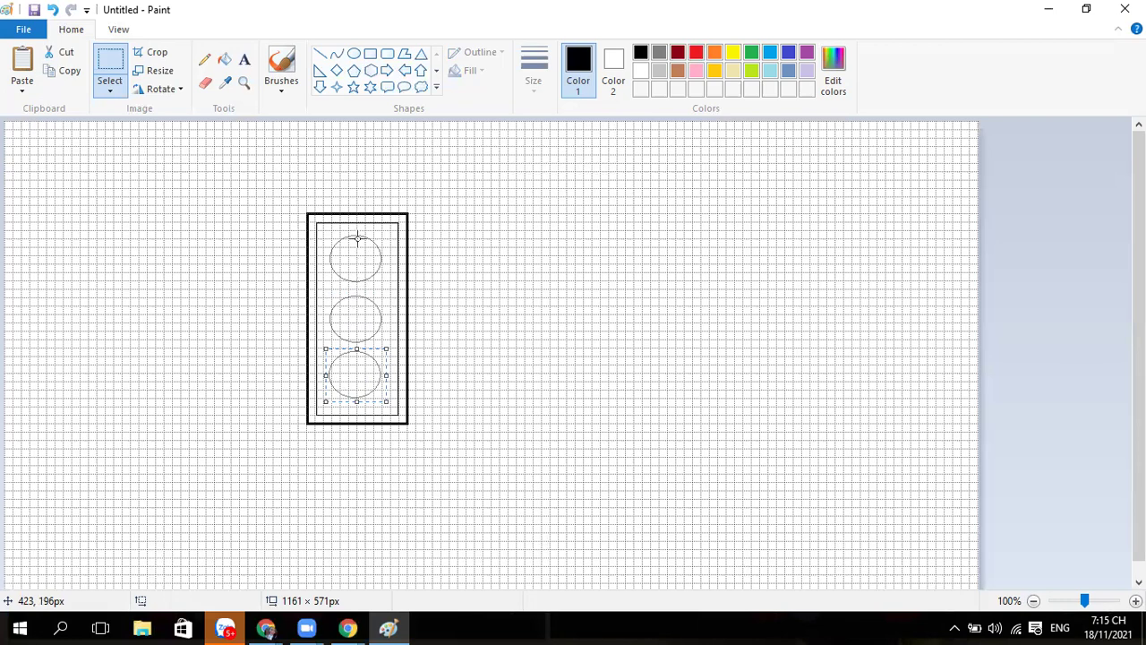
key(Escape)
drag(356, 369, 358, 372)
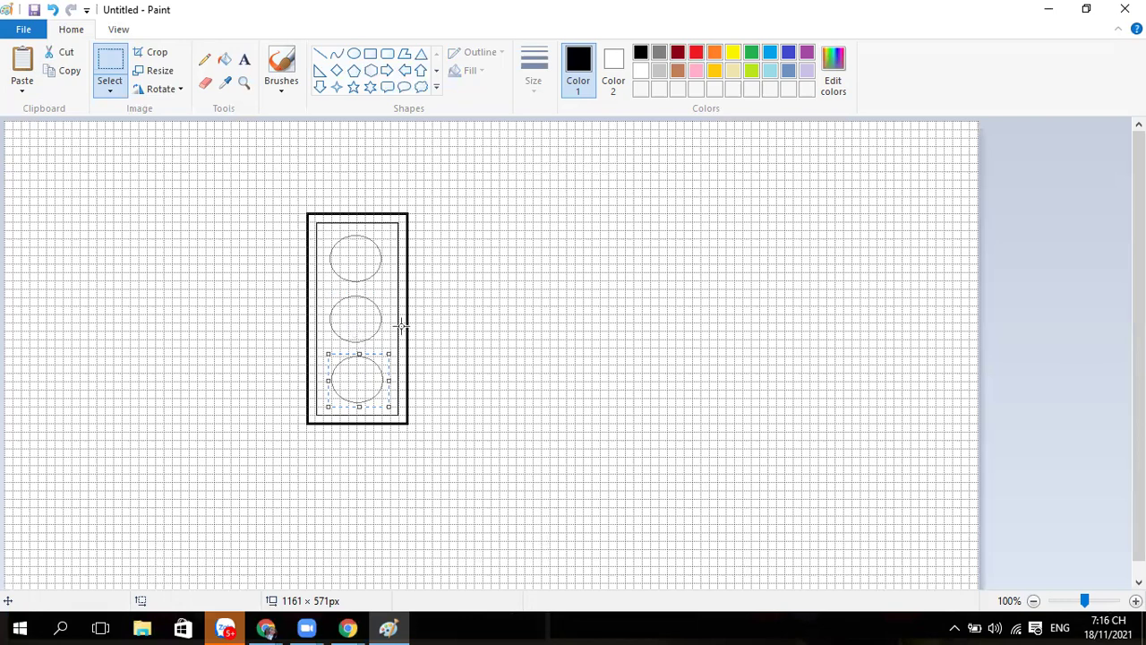
click(445, 329)
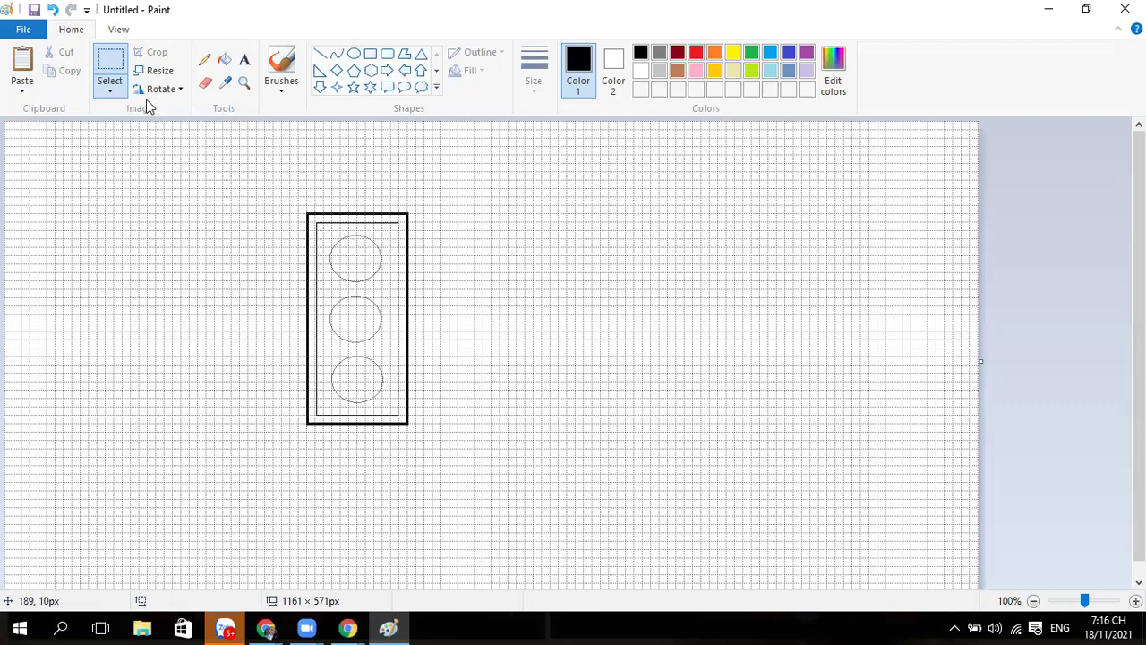
Select the middle circle and nudge it into line with the lowest circle
click(110, 61)
drag(329, 295, 384, 345)
click(356, 320)
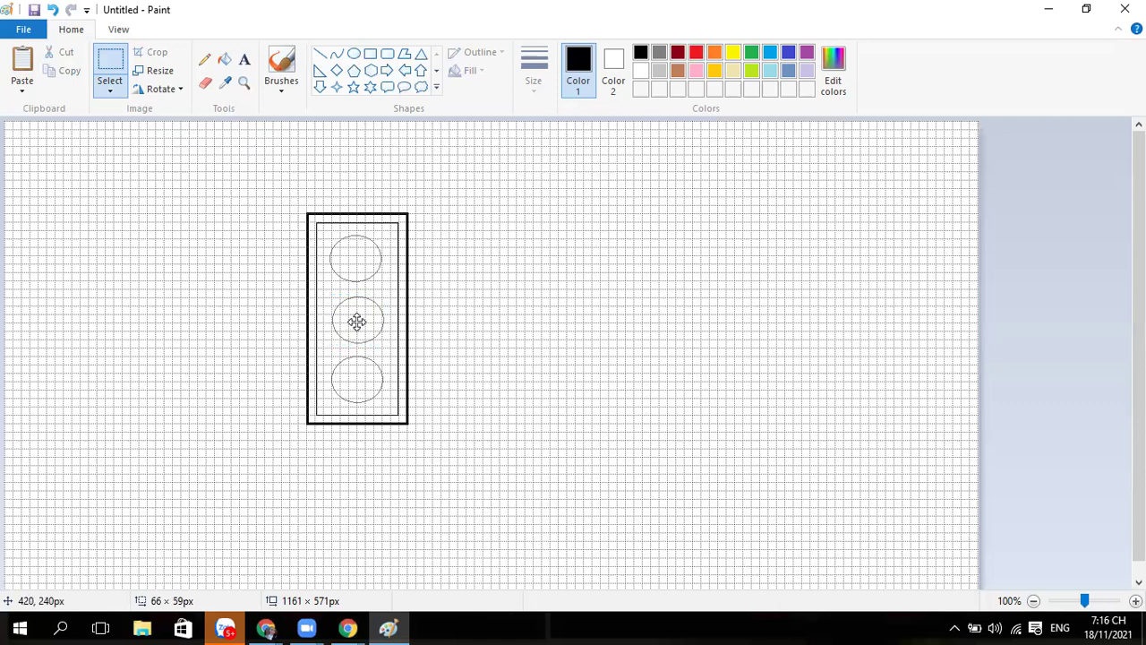
drag(357, 322, 356, 320)
click(305, 199)
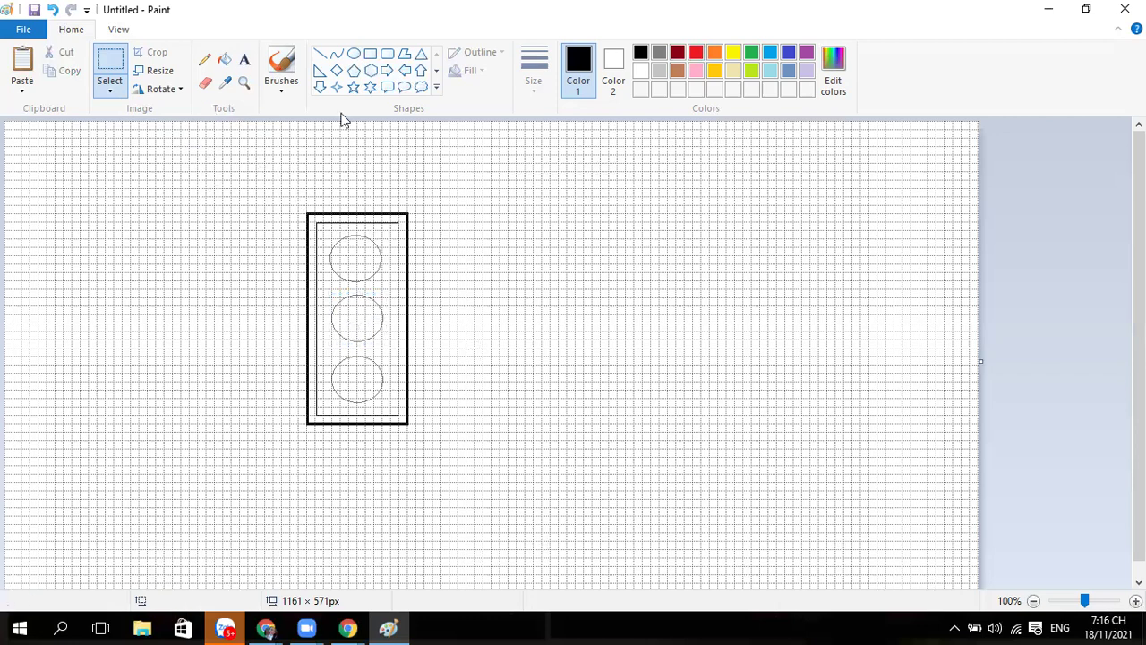
Draw a pole about 39 × 141 px beneath the traffic light with the second-thinnest outline, and add a smaller rectangle across its middle
click(371, 60)
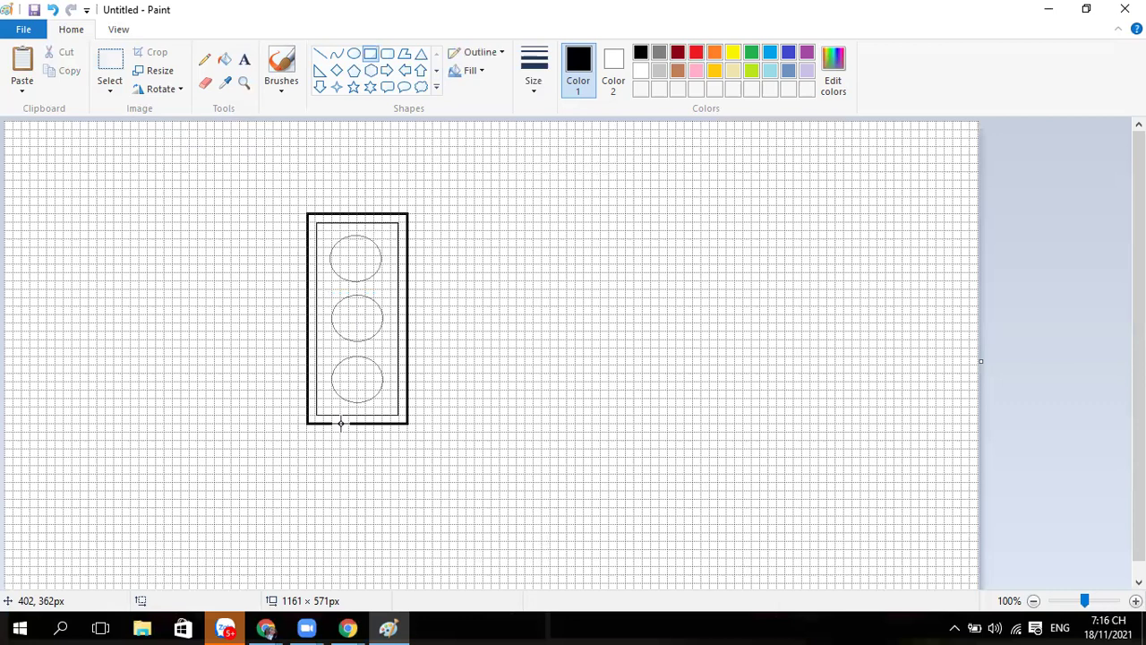
click(534, 89)
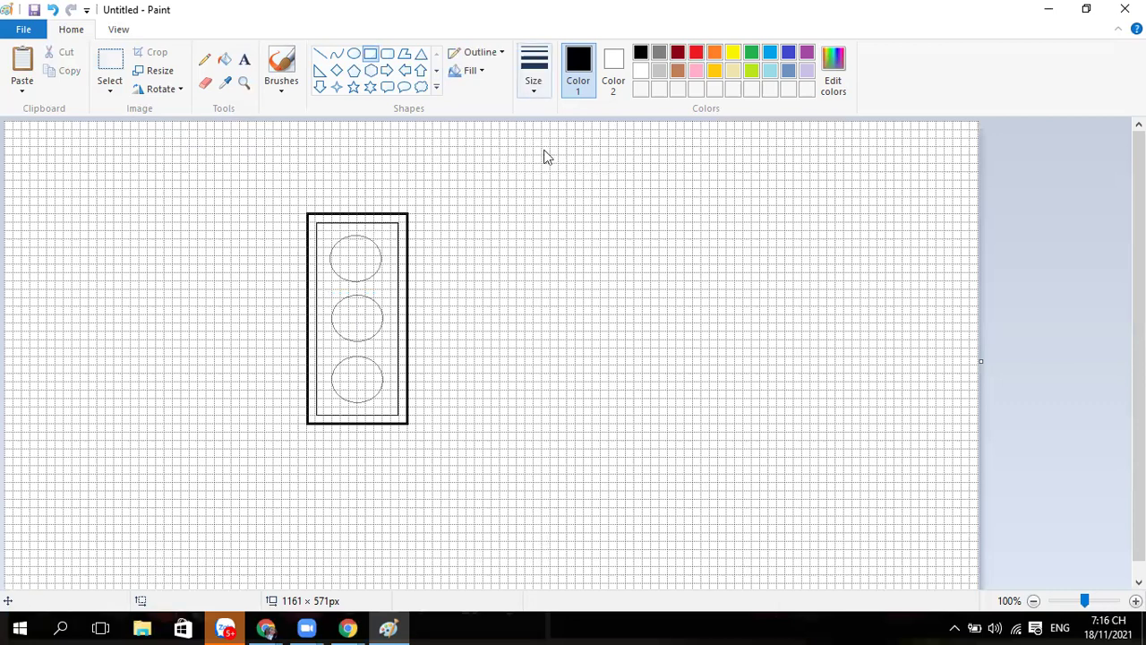
click(544, 153)
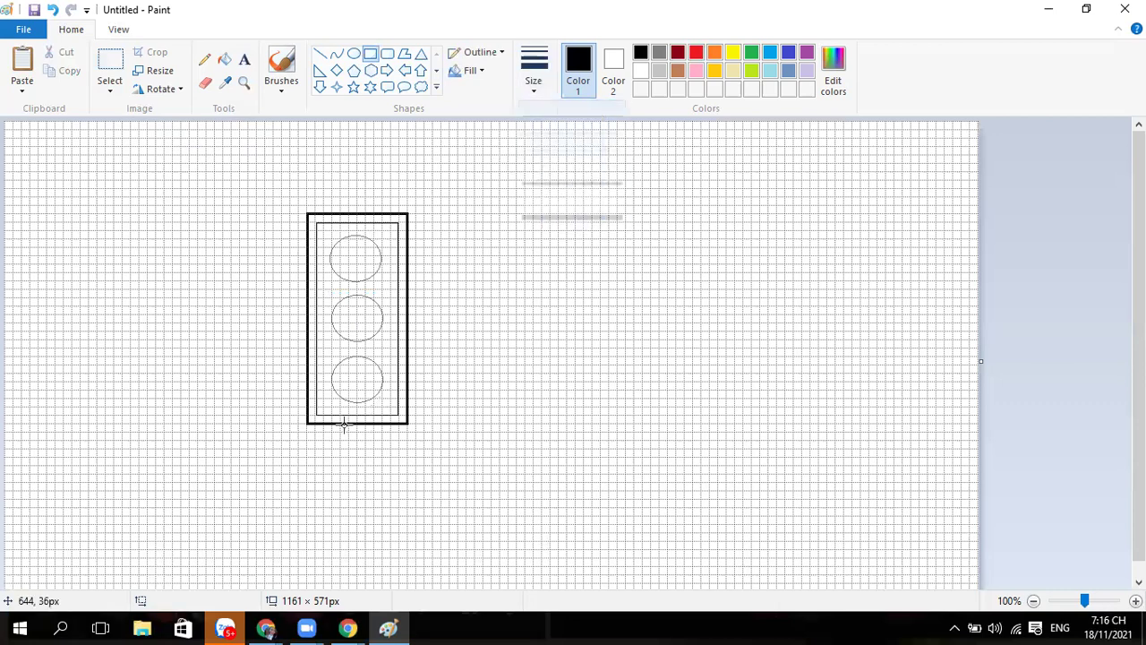
drag(342, 423, 380, 448)
drag(375, 511, 374, 540)
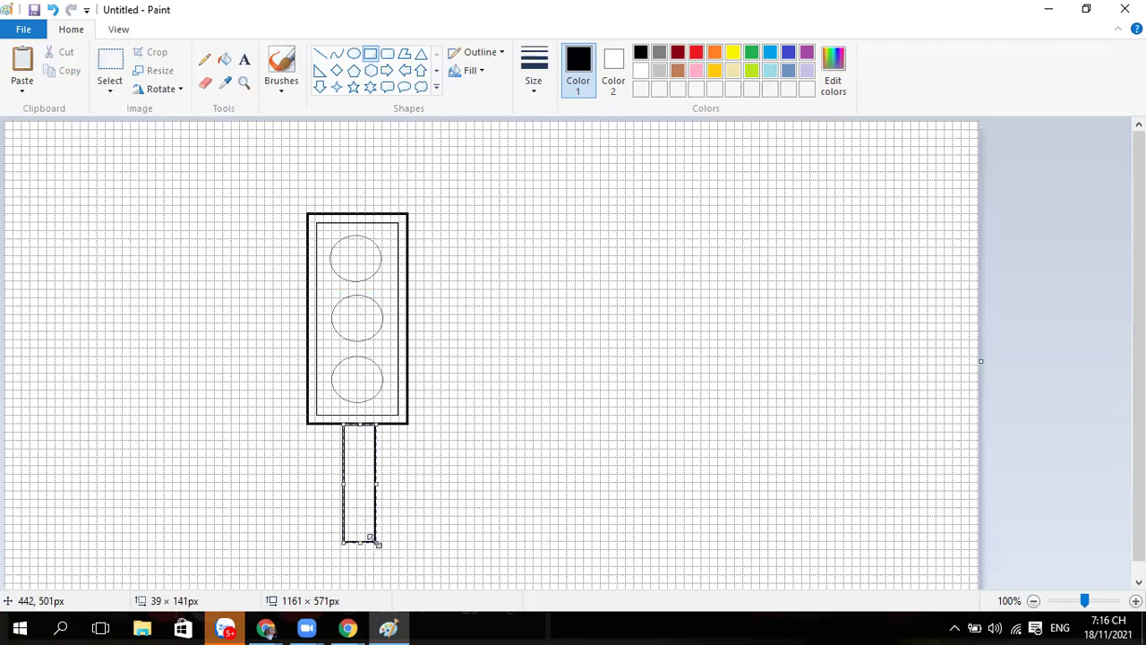
click(457, 192)
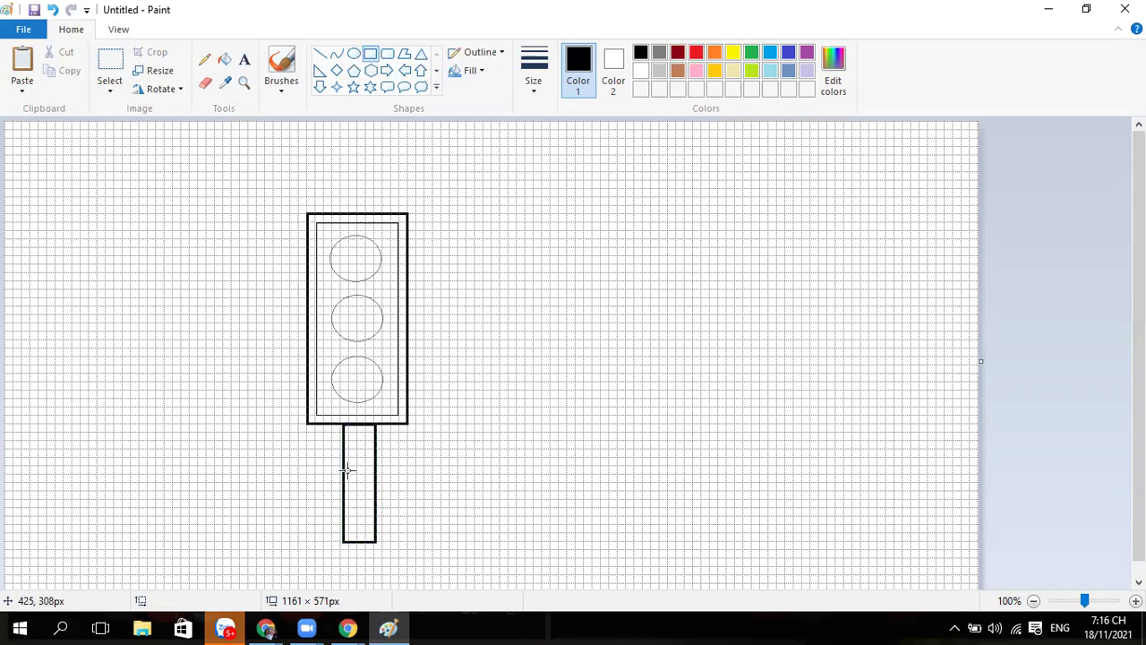
drag(343, 470, 375, 505)
click(513, 397)
Hide the gridlines on the canvas before colouring the traffic light
click(120, 31)
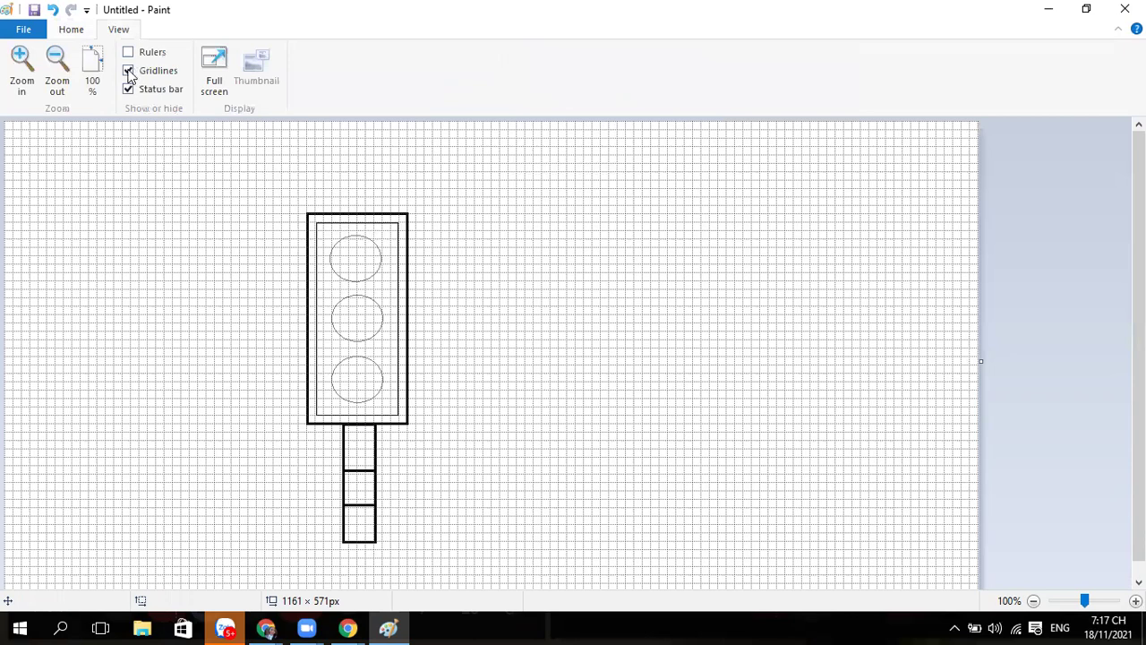
click(128, 71)
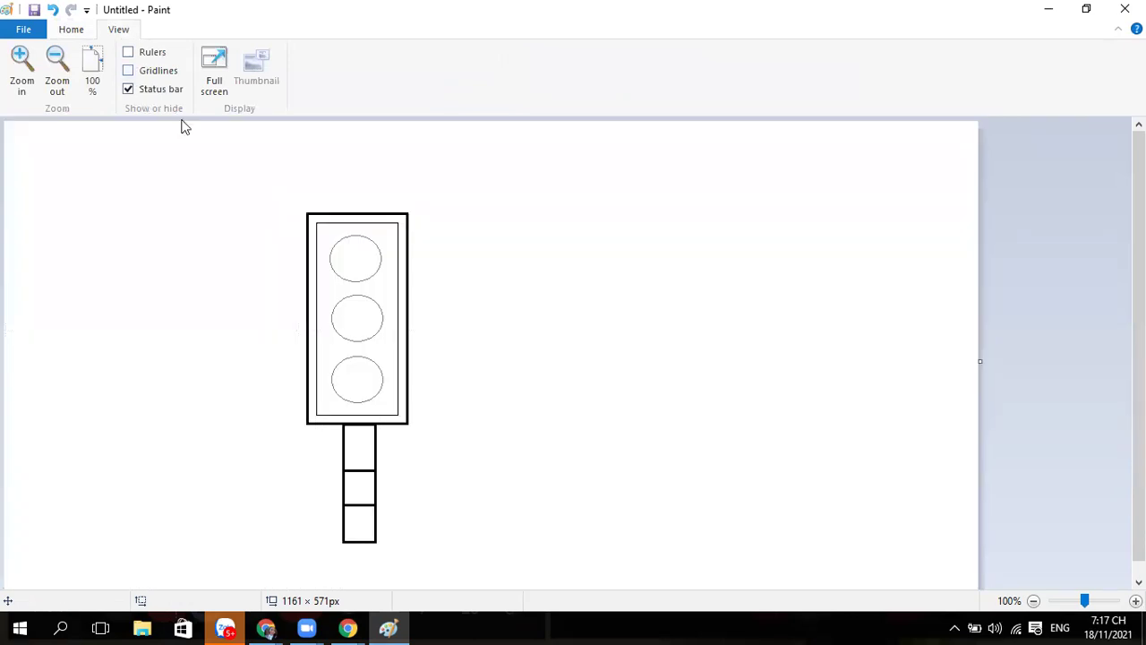
click(71, 31)
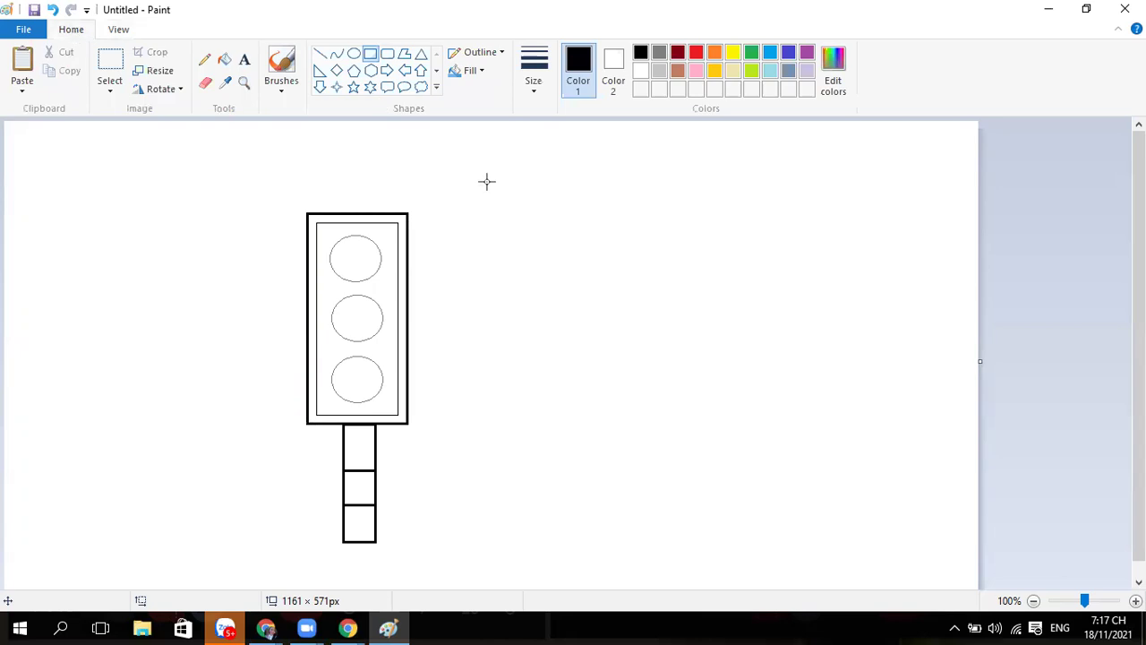
Fill the traffic light's upper circle red, the middle circle yellow and the lowest circle green
click(224, 61)
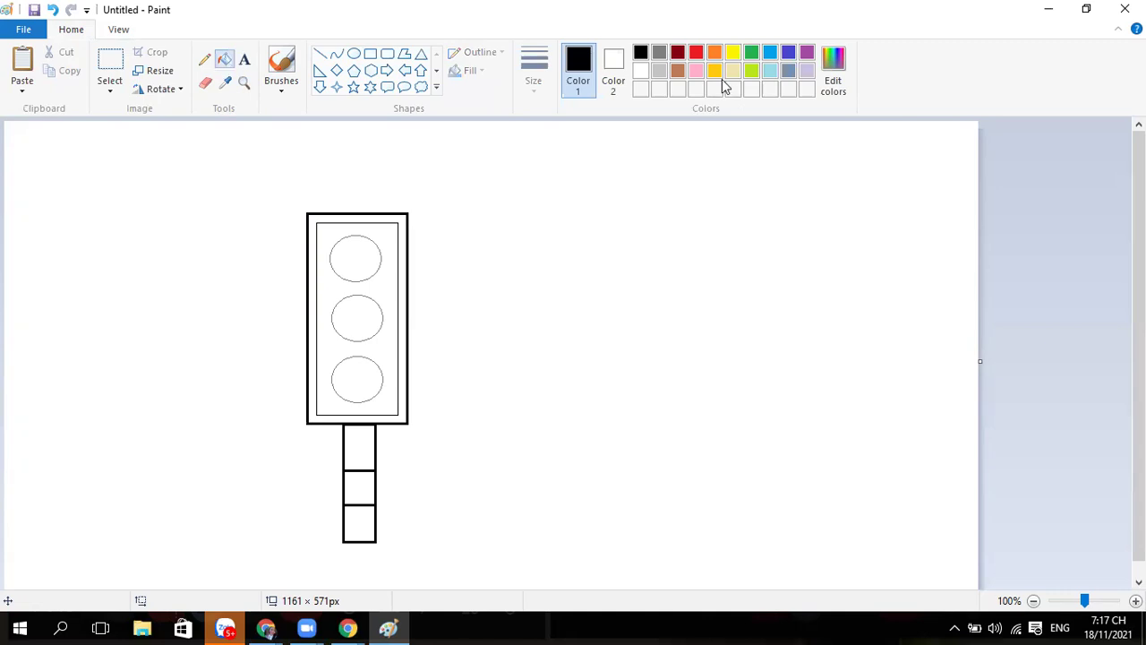
click(701, 55)
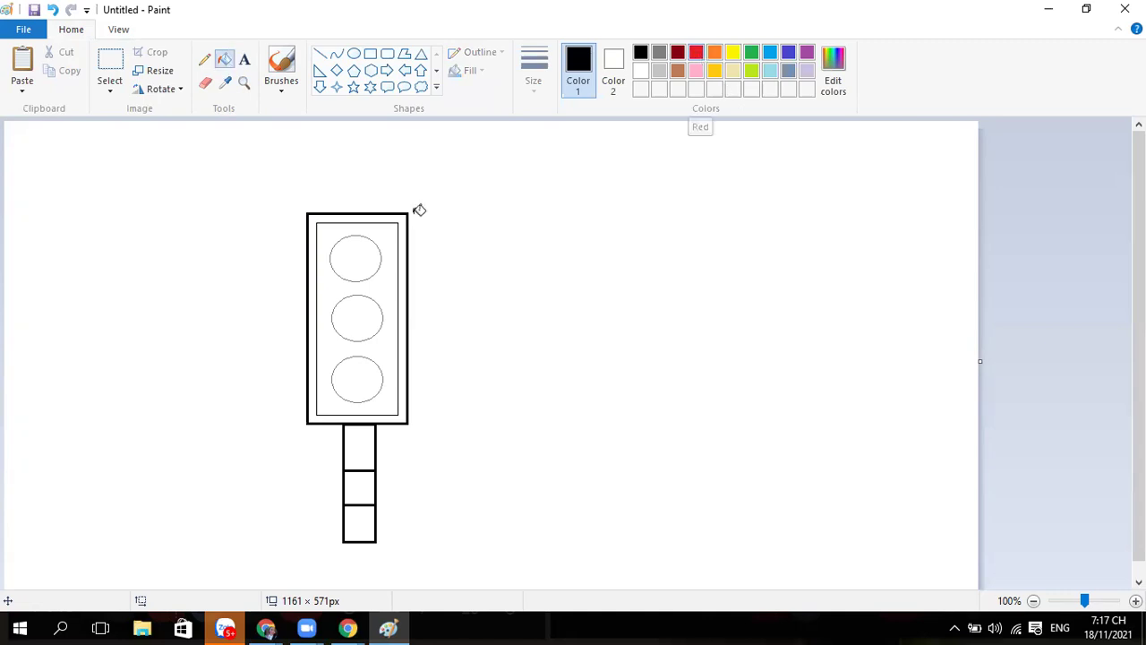
click(354, 261)
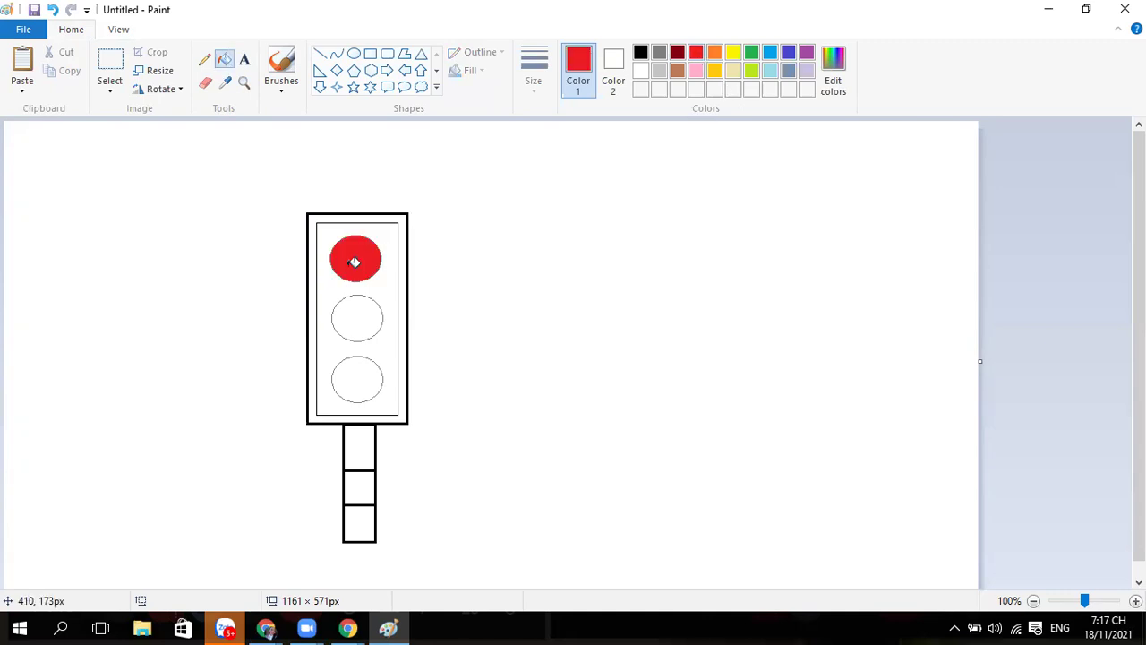
click(356, 325)
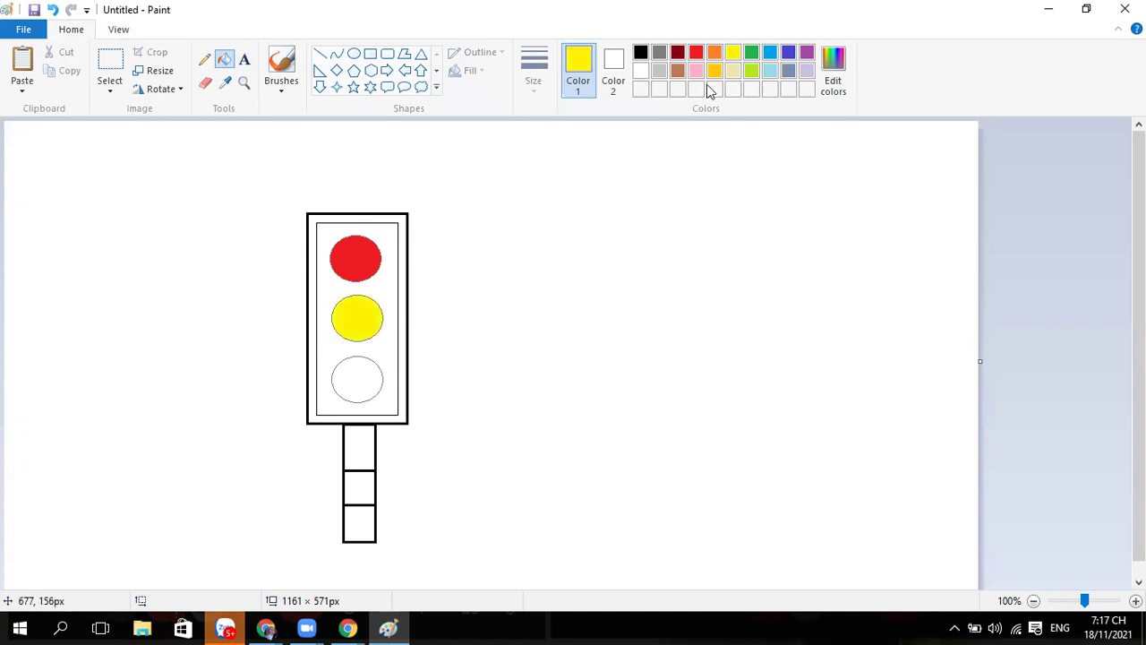
click(752, 54)
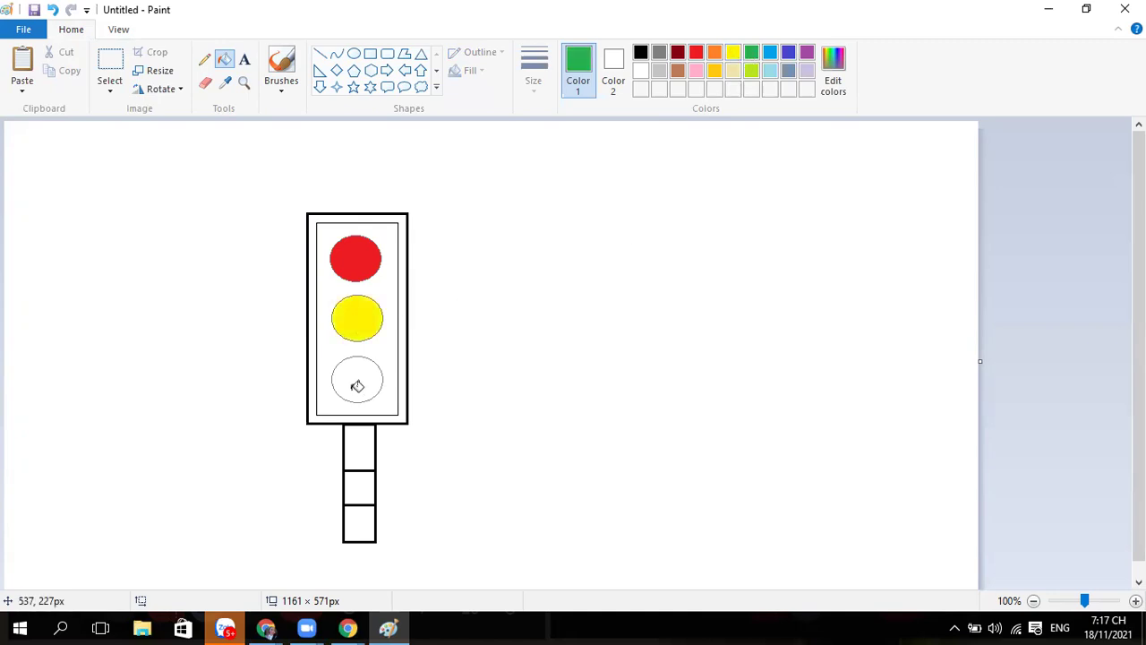
click(356, 386)
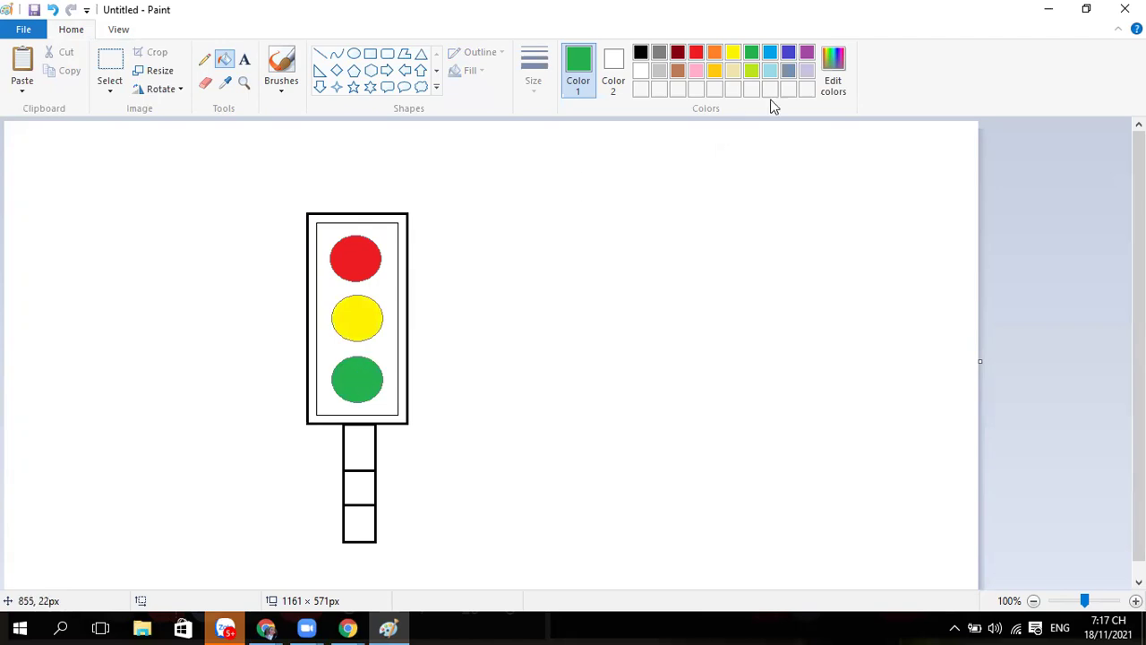
Fill the area around the circles in the inner rectangle blue-gray, and the pole's upper and lower sections red
click(789, 71)
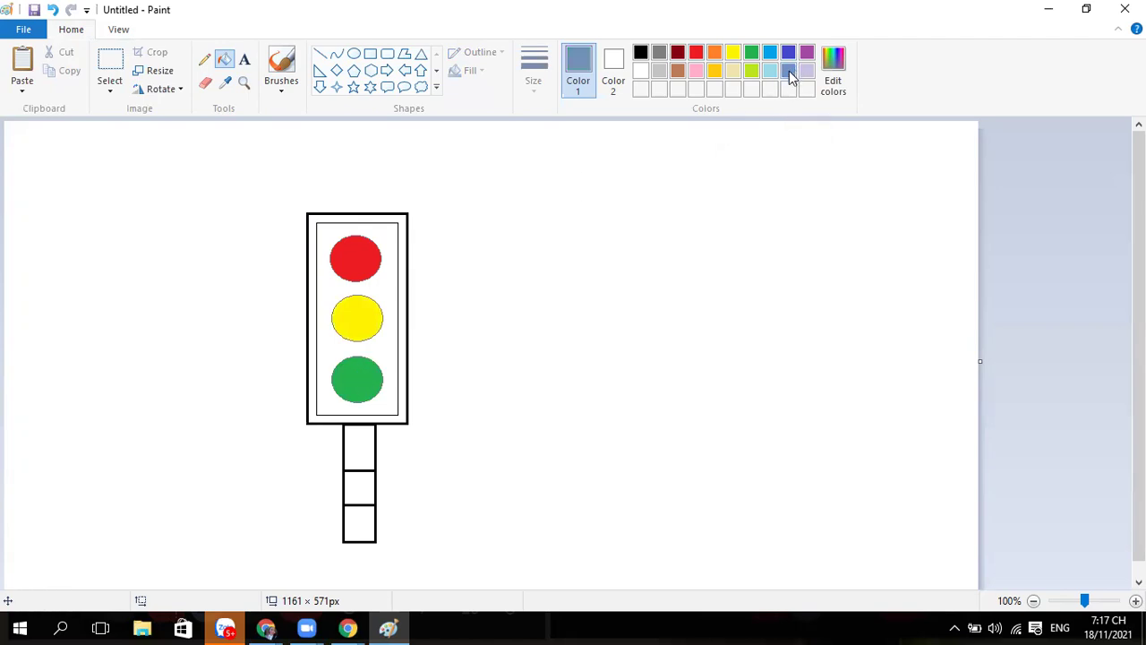
click(388, 280)
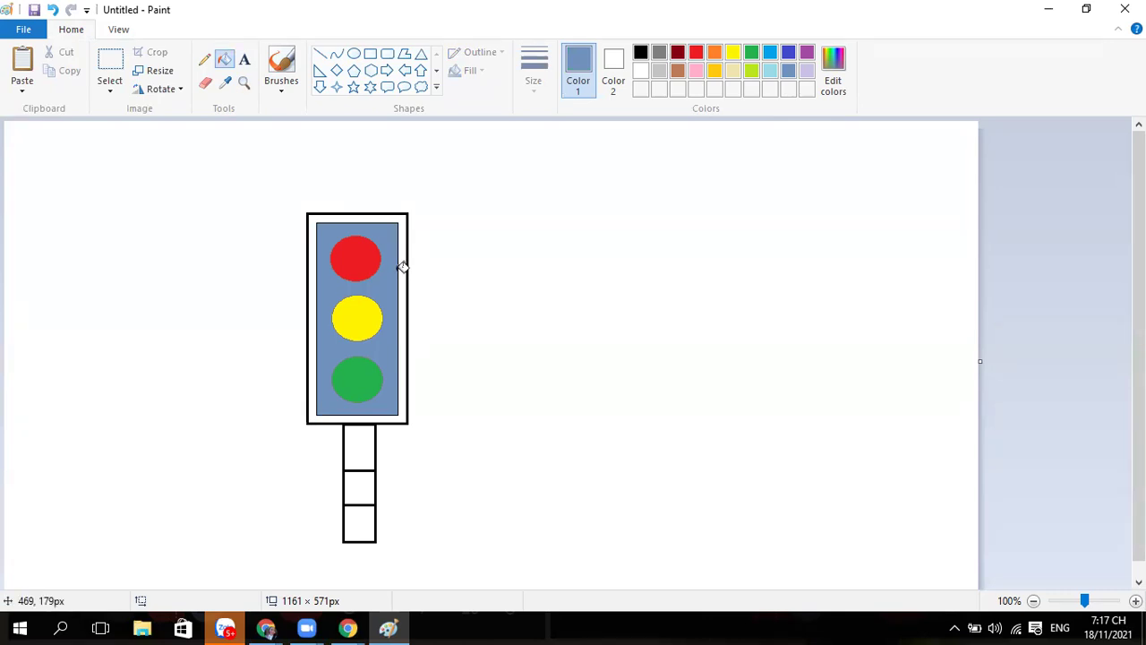
click(696, 52)
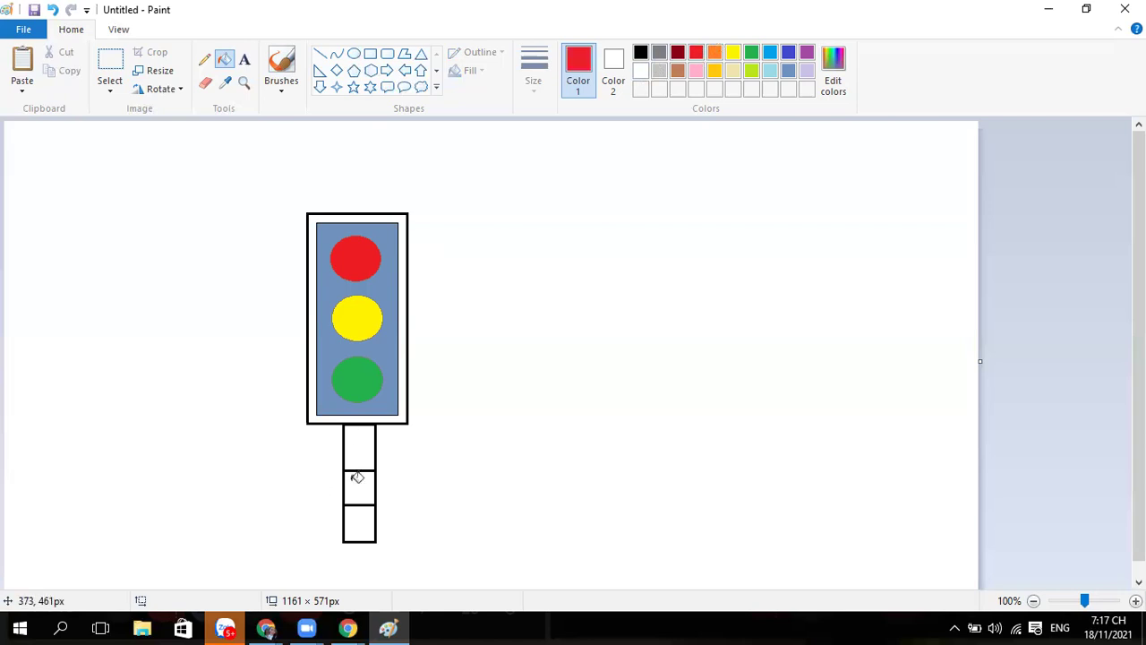
click(363, 449)
click(363, 527)
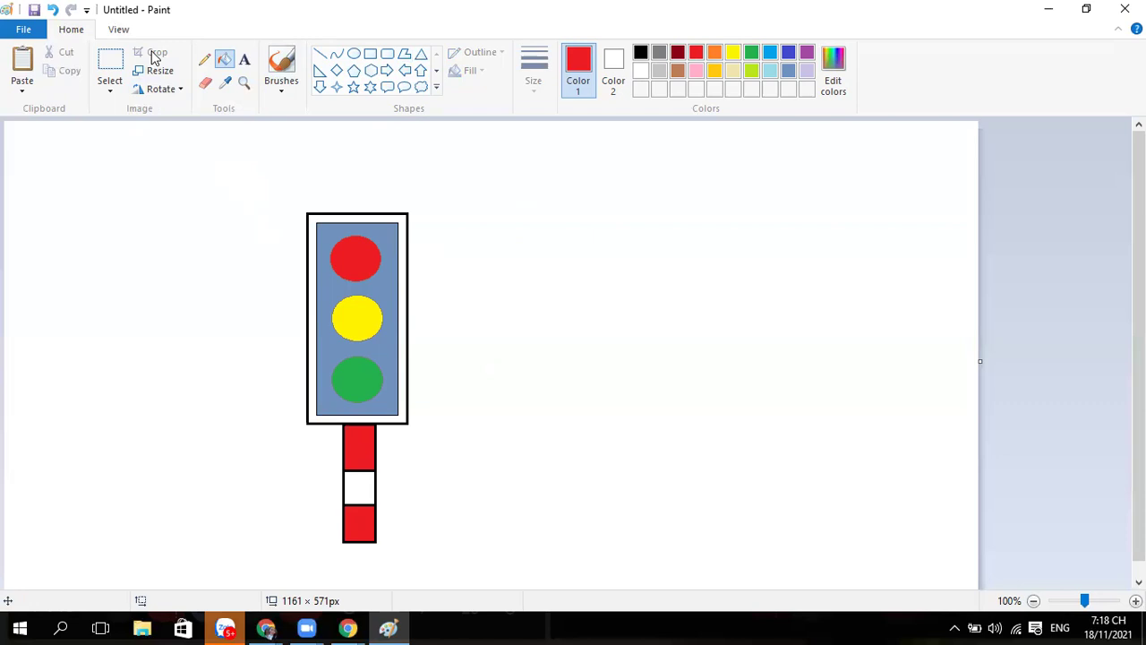
Show the gridlines on the canvas again for drawing the next shape
click(111, 30)
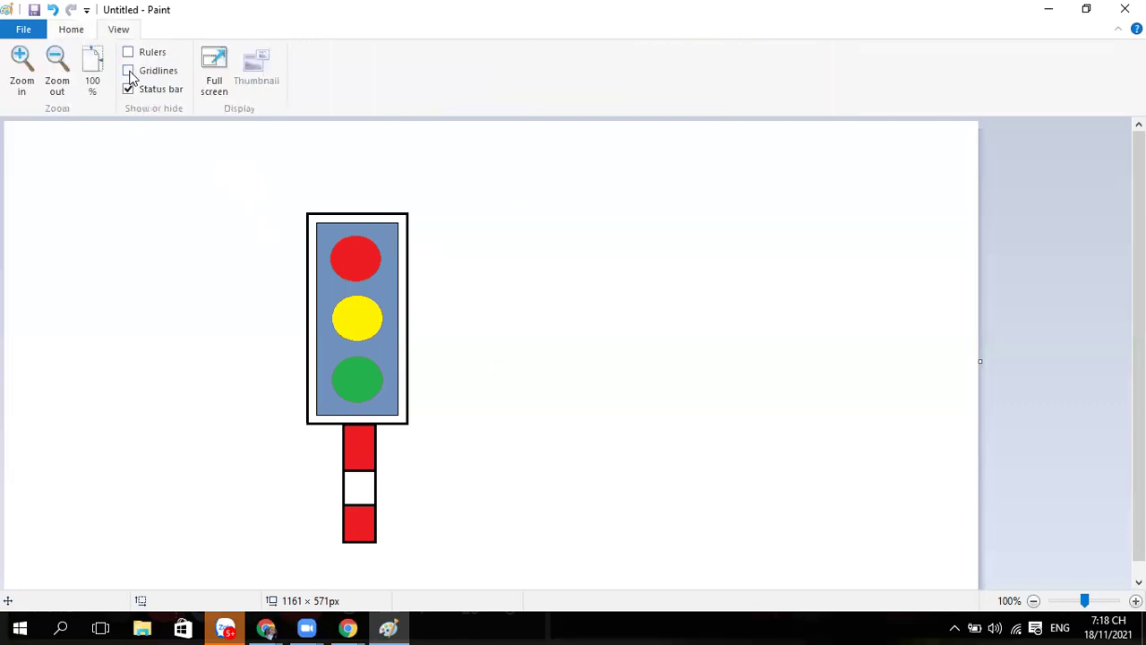
click(129, 73)
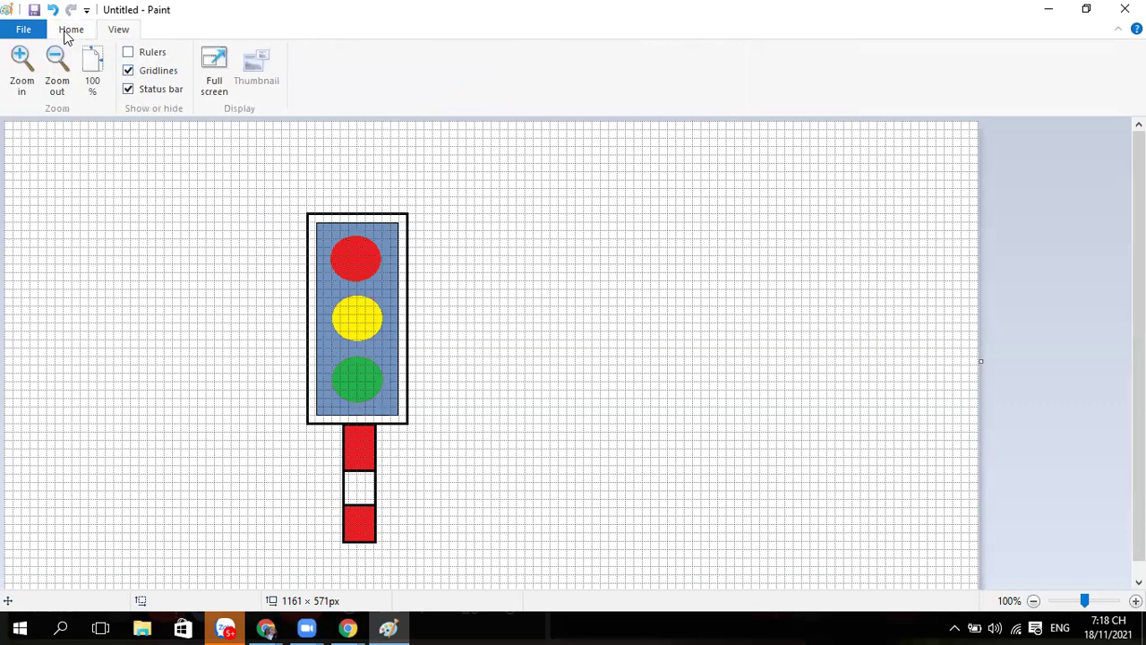
click(69, 30)
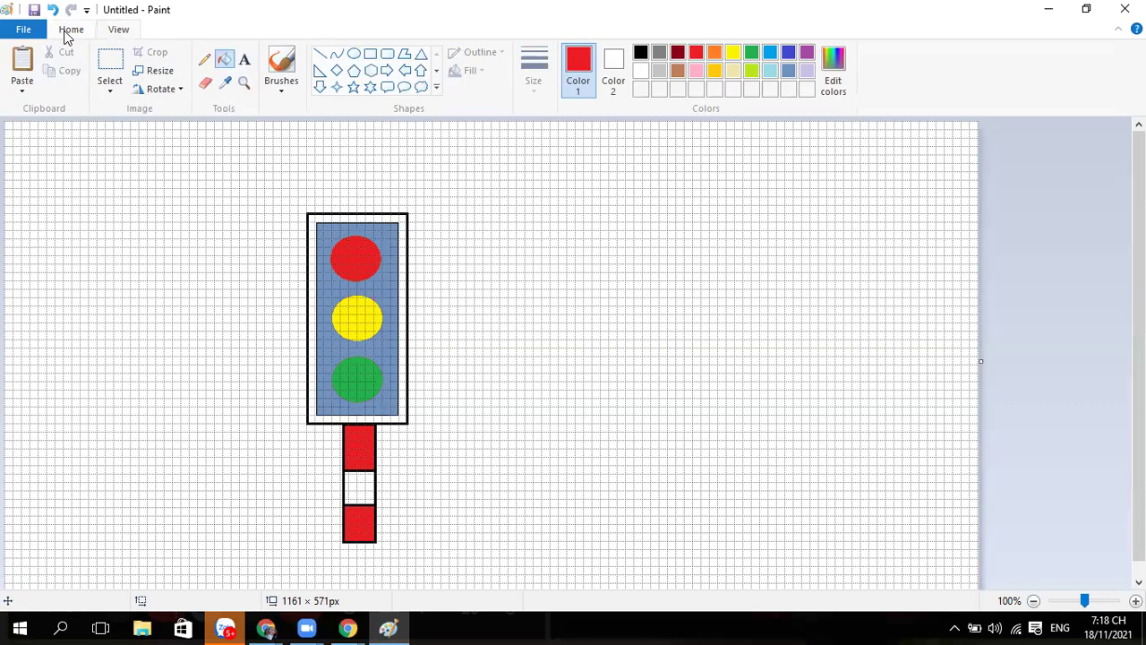
click(404, 55)
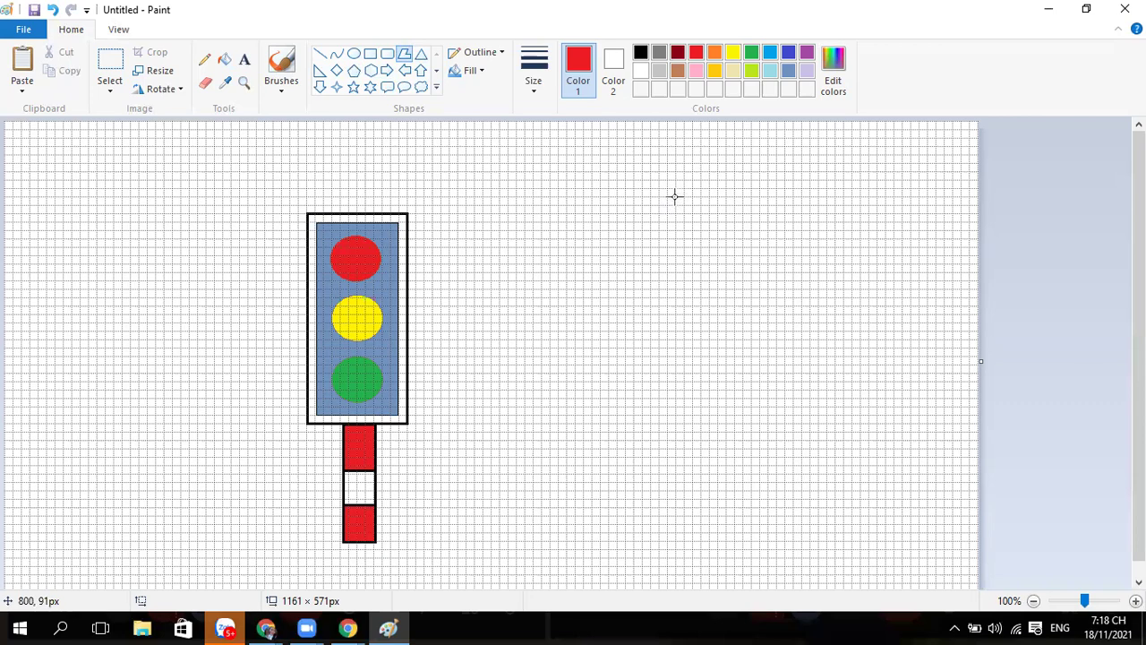
drag(676, 196, 676, 250)
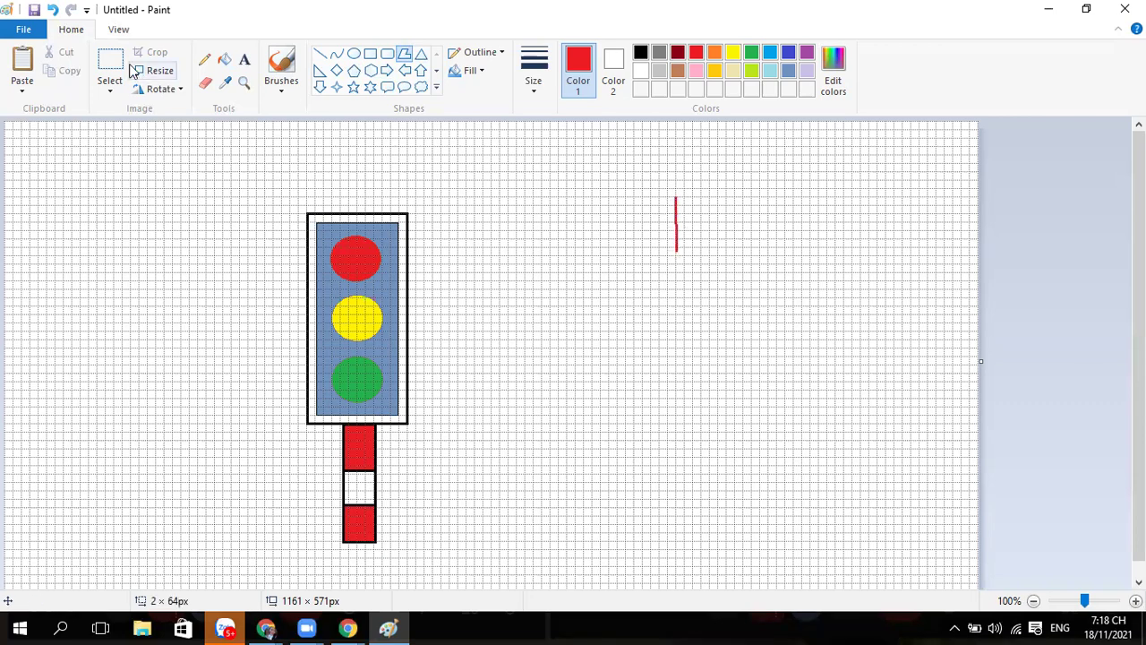
click(52, 10)
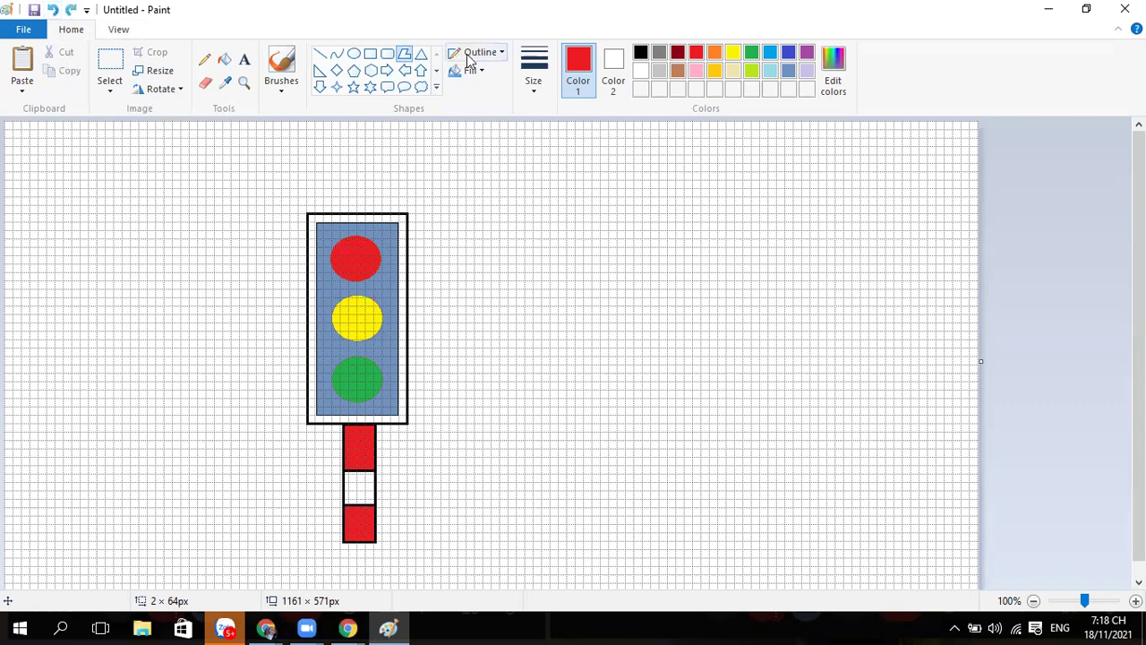
click(320, 55)
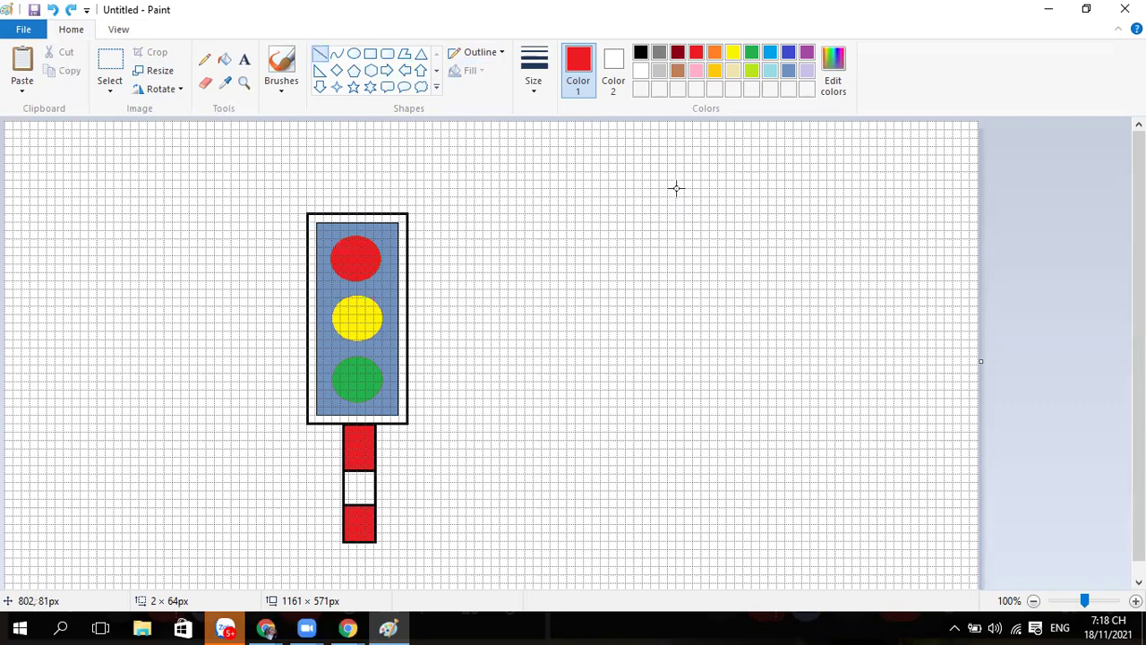
drag(676, 188, 678, 252)
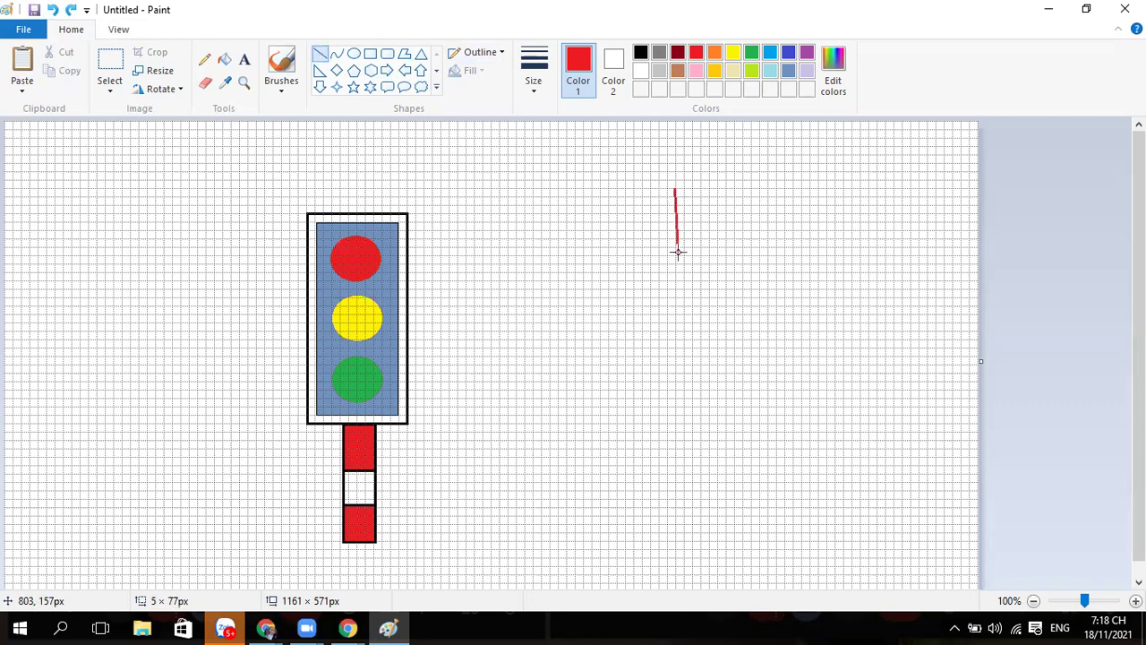
click(54, 11)
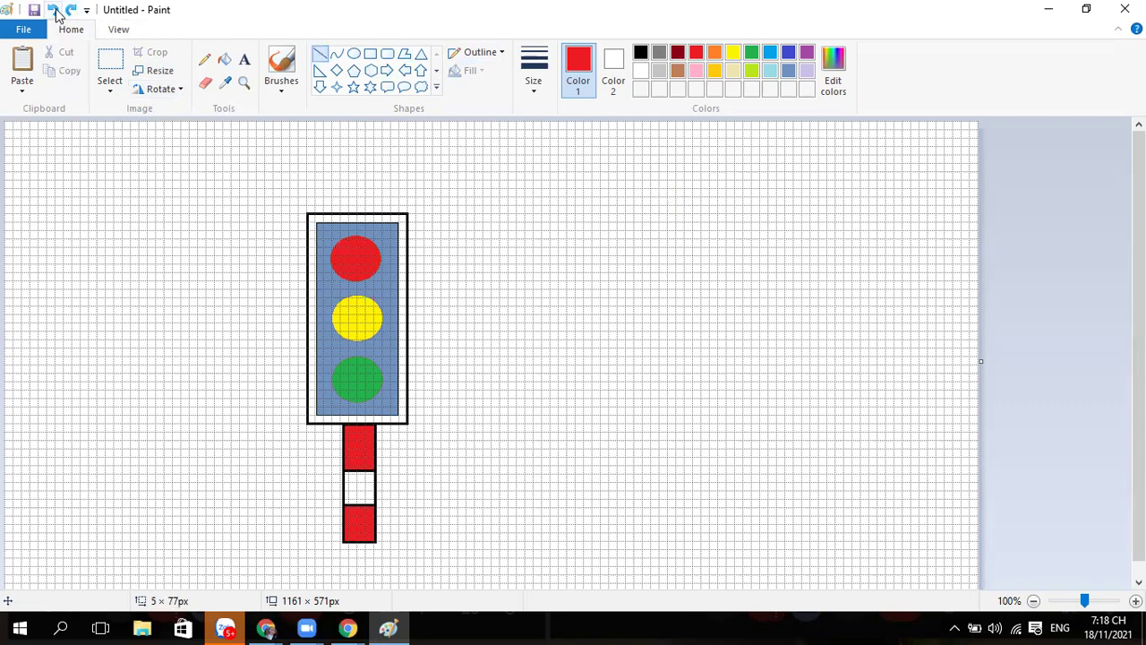
Draw a black cross in the empty area beside the traffic light from a vertical line about 131 px long and a horizontal one about 109 px
click(642, 54)
drag(707, 212, 708, 321)
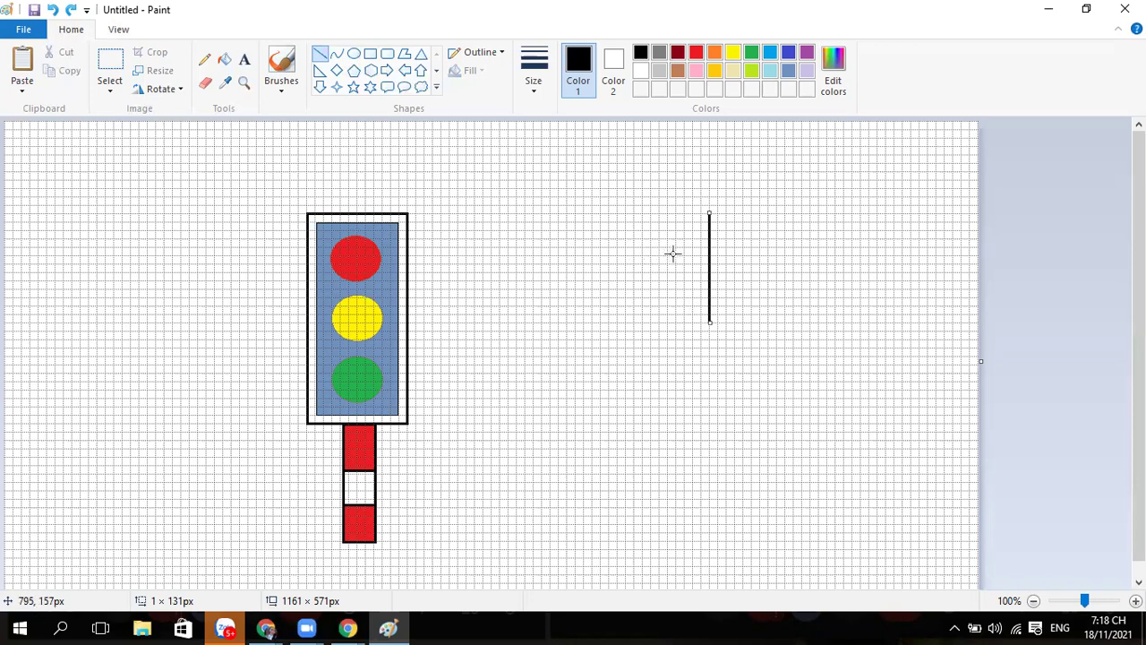
mouse_move(666, 256)
mouse_down()
mouse_move(769, 255)
mouse_move(757, 256)
mouse_up()
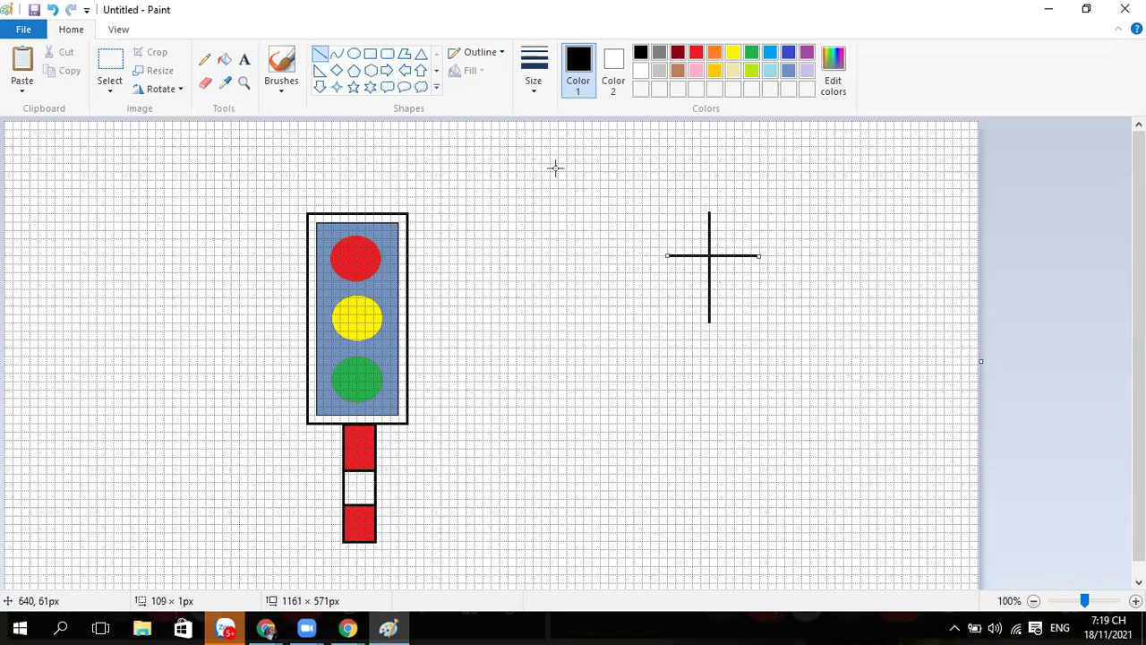
Connect the four ends of the cross with a closed polygon about 109 × 130 px to form a kite outline
click(403, 56)
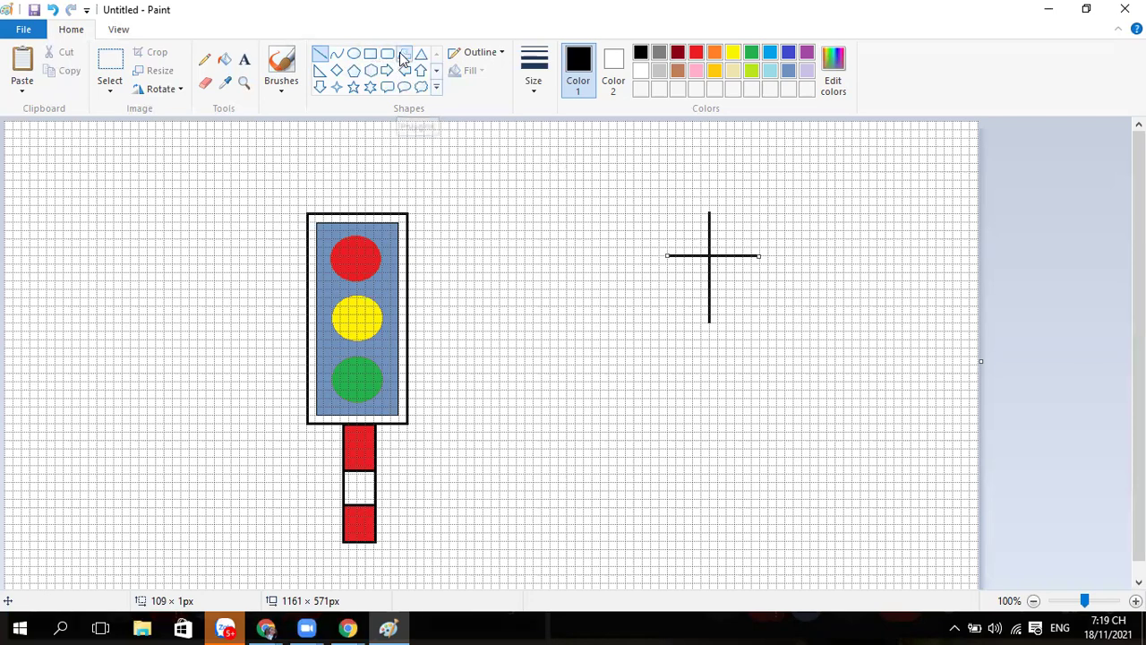
drag(668, 256, 709, 215)
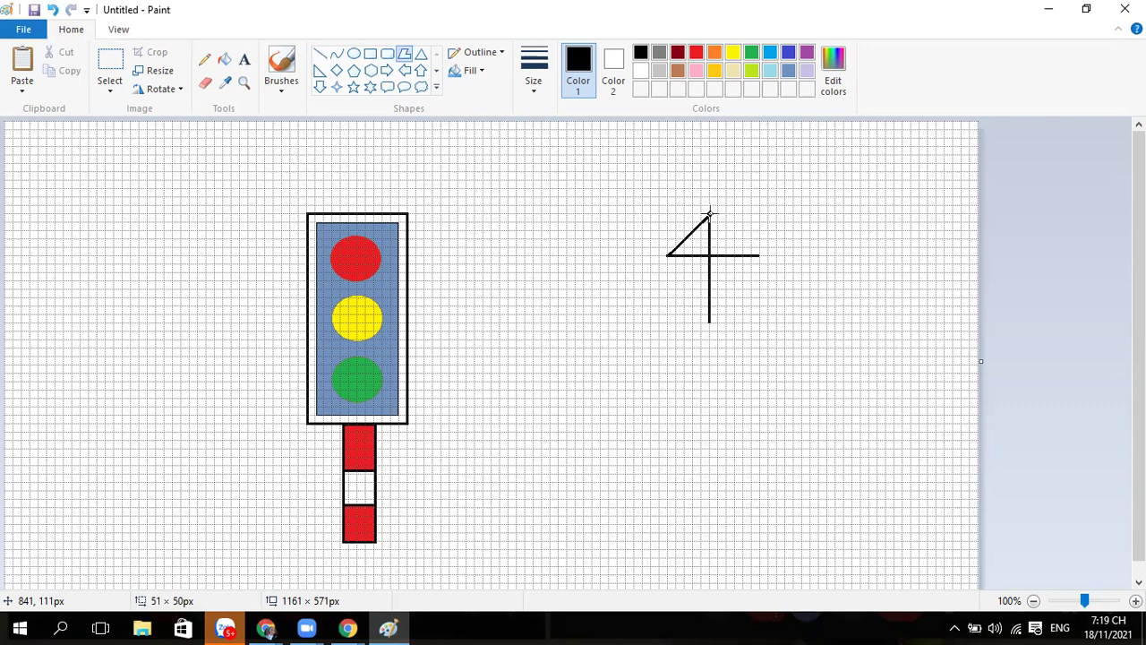
drag(724, 228, 711, 323)
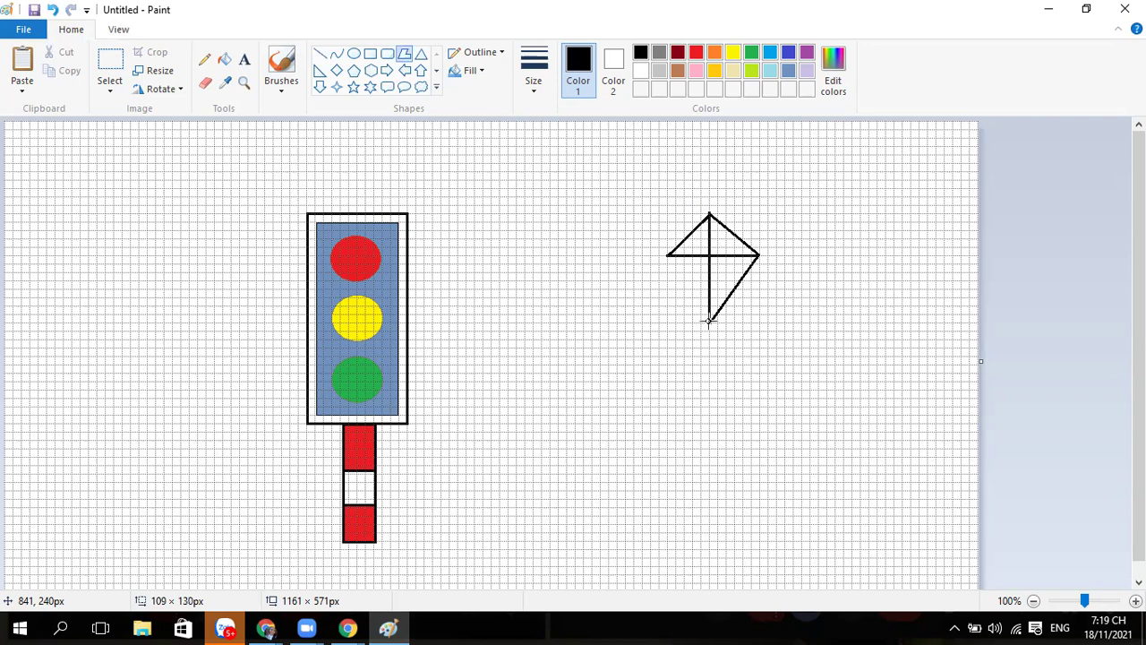
click(681, 292)
click(667, 256)
drag(668, 256, 666, 255)
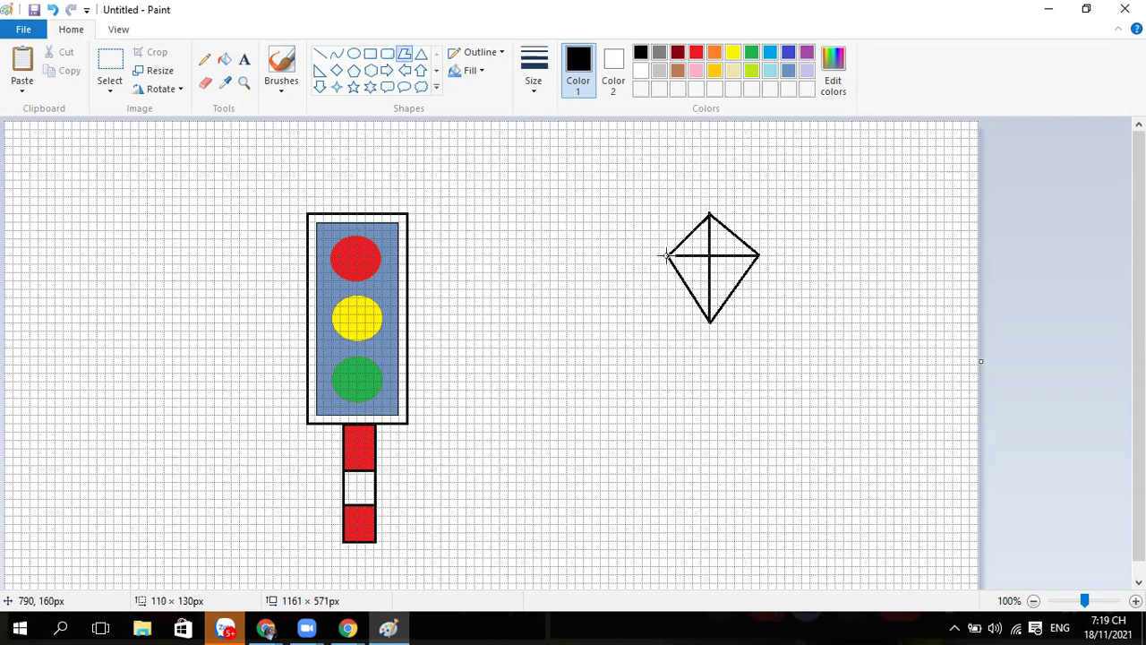
click(667, 256)
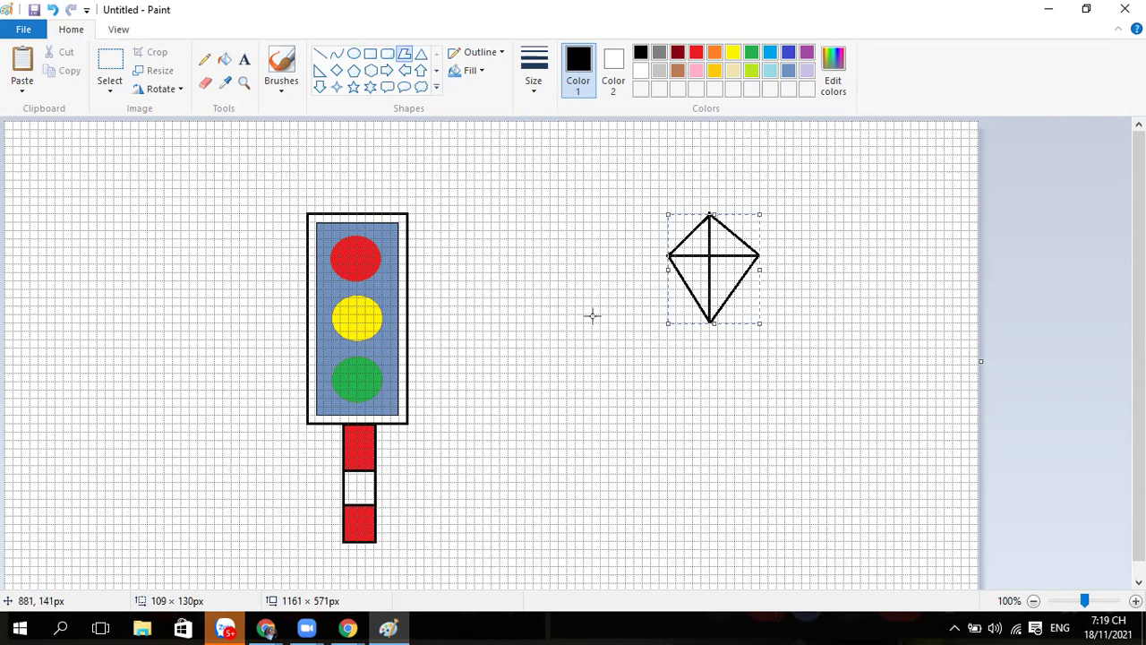
Switch to the Google Meet windows in Chrome and admit the waiting participants to the first call
click(307, 585)
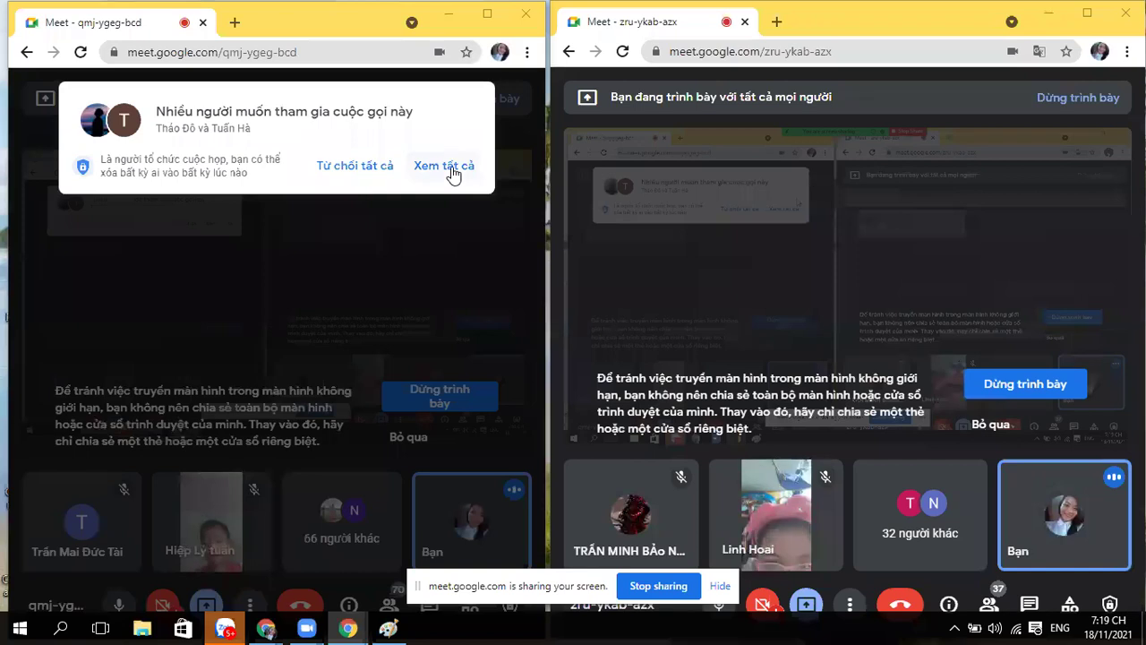
click(452, 169)
click(452, 176)
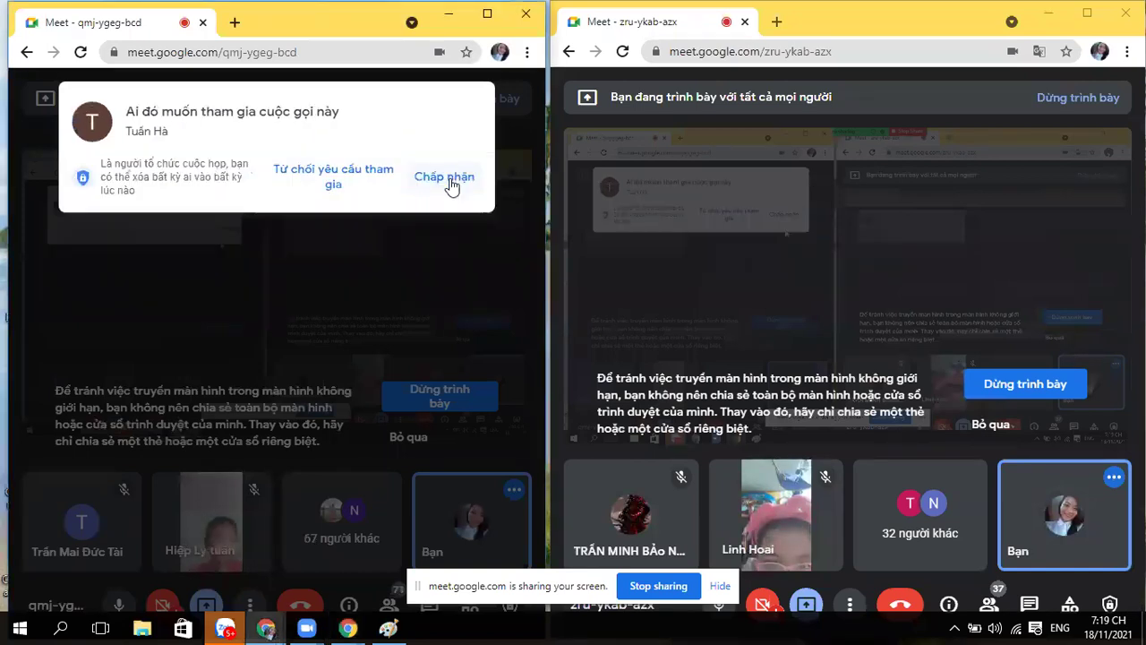
click(451, 182)
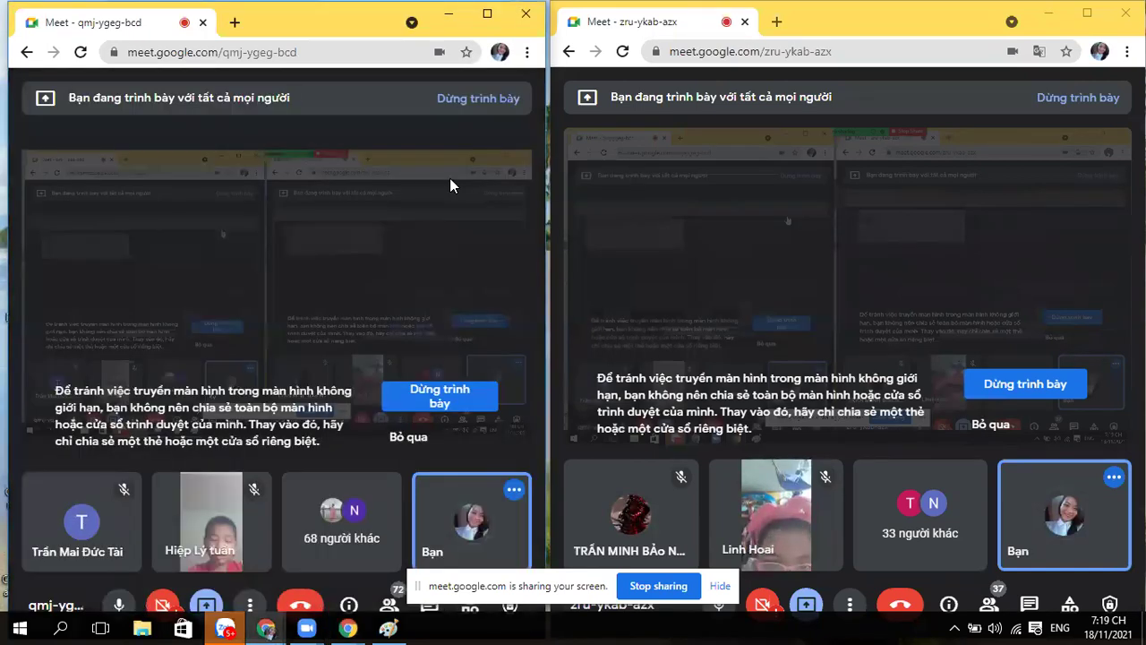
Switch to Paint and draw a thin black S-curved string about 128 × 184 px hanging from the kite's lower tip
click(388, 627)
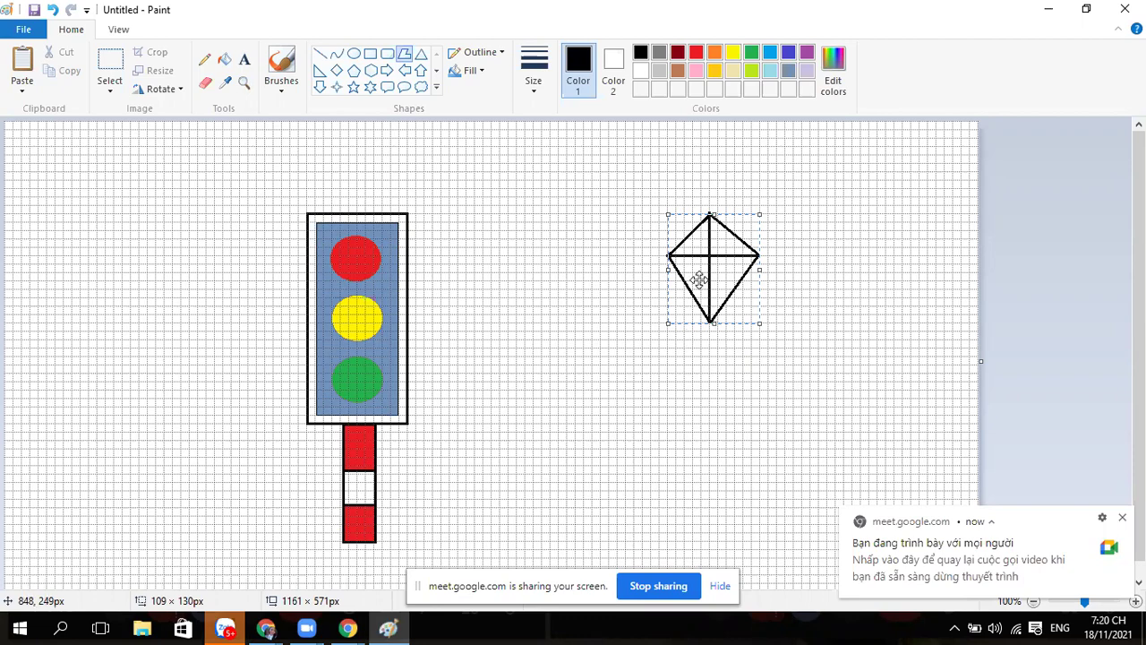
click(338, 59)
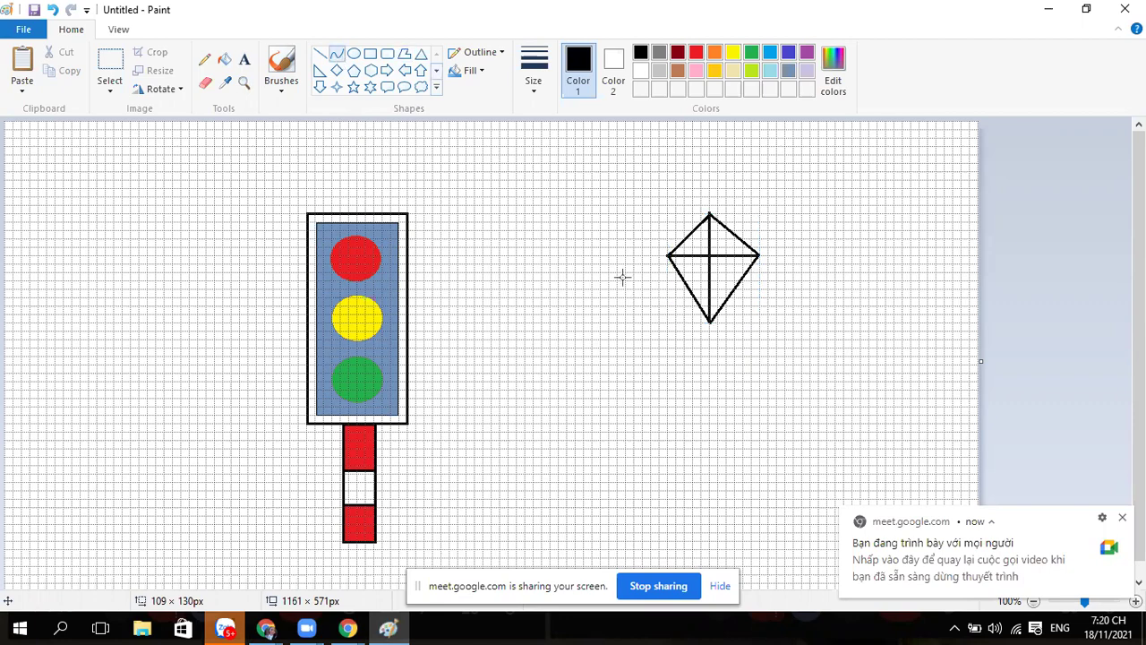
click(531, 89)
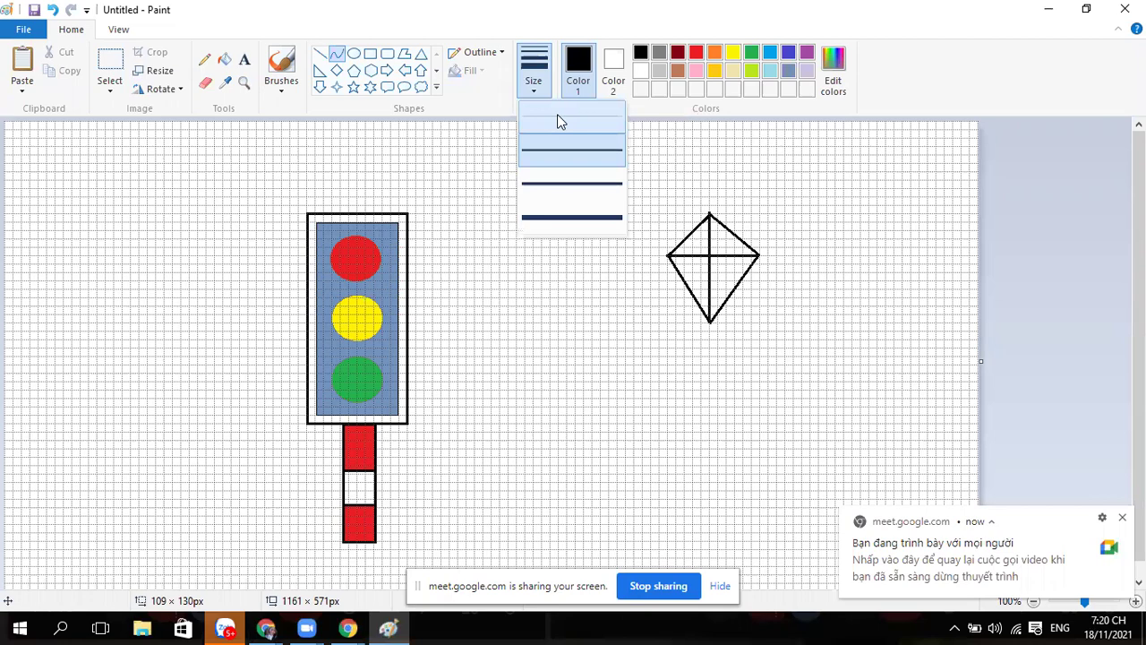
click(703, 318)
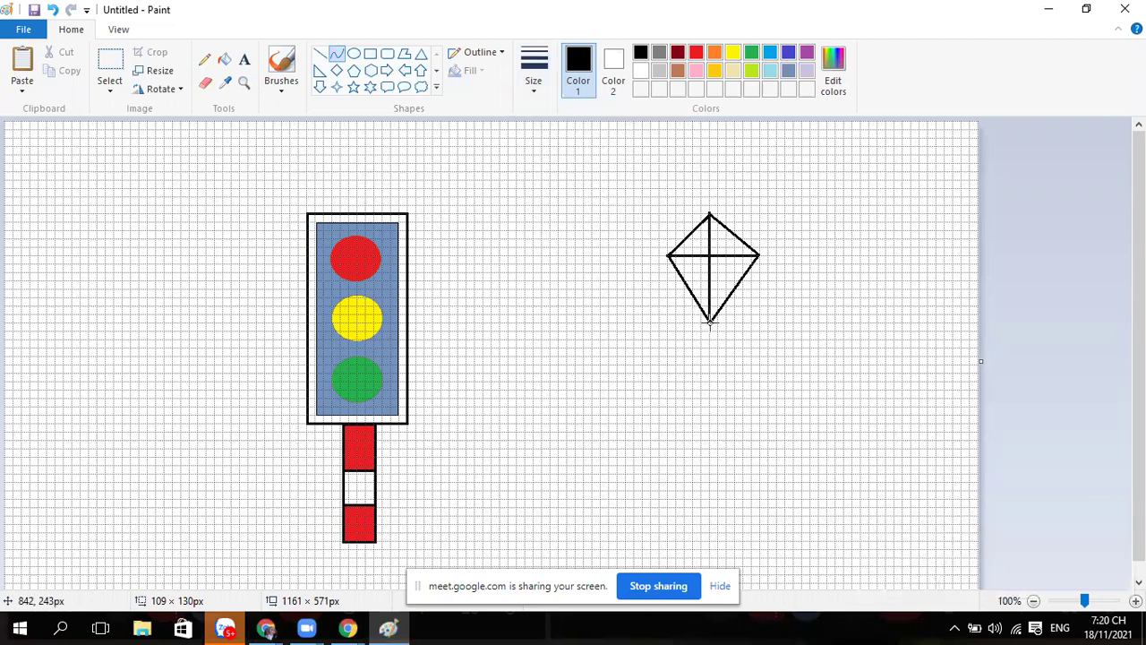
drag(710, 322, 605, 476)
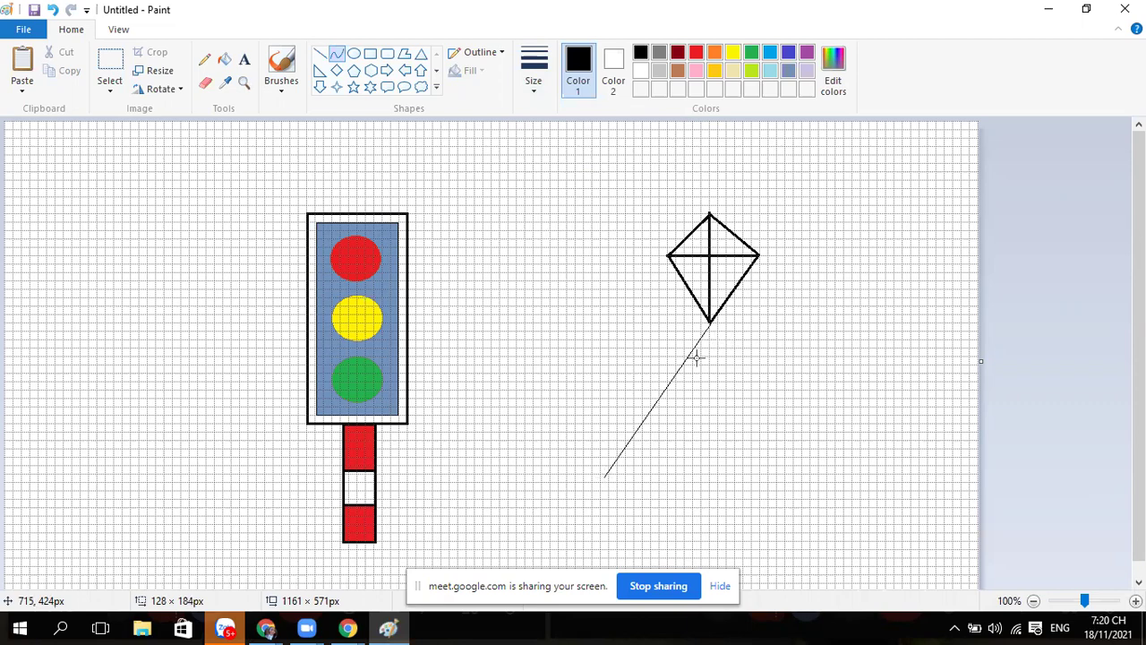
drag(691, 352, 666, 334)
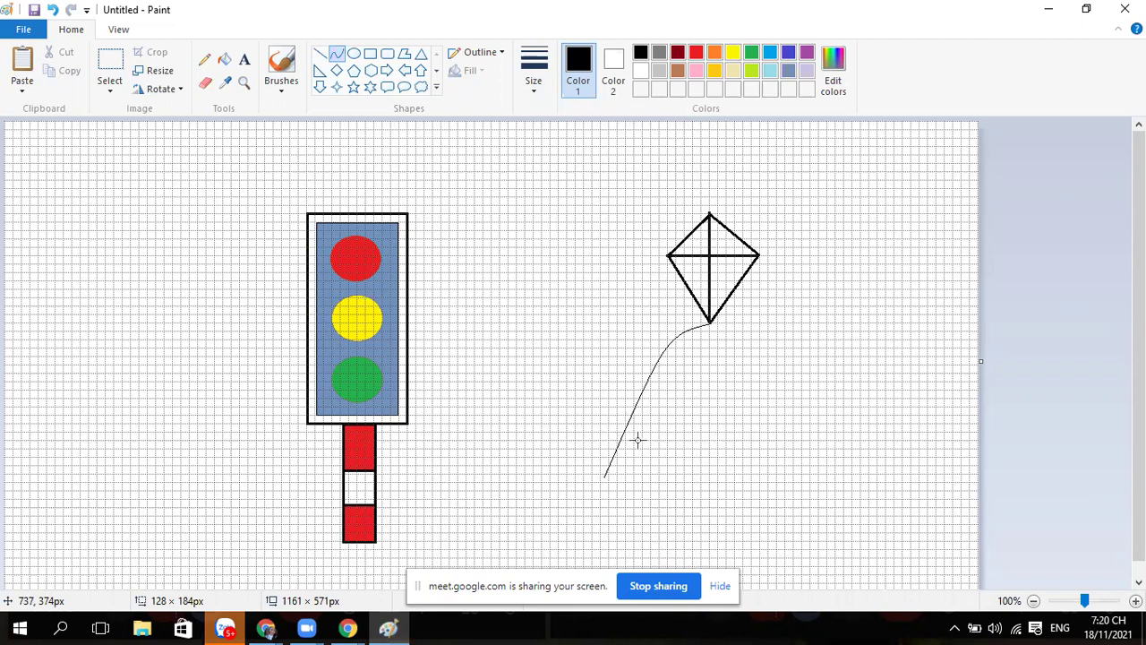
drag(650, 442, 676, 463)
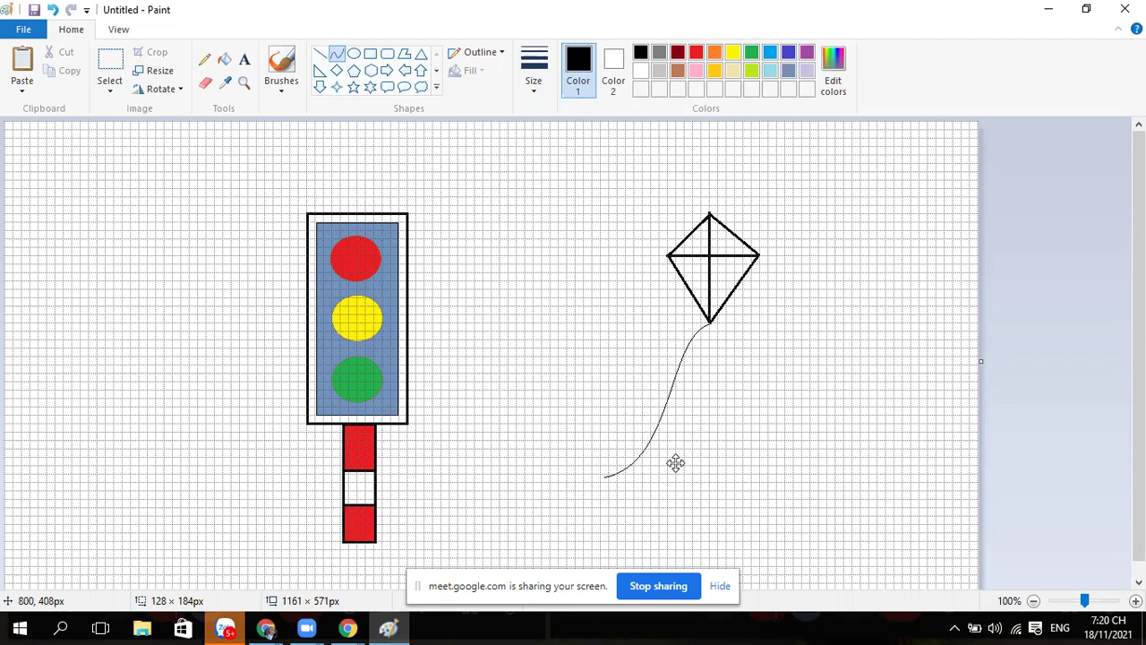
click(811, 360)
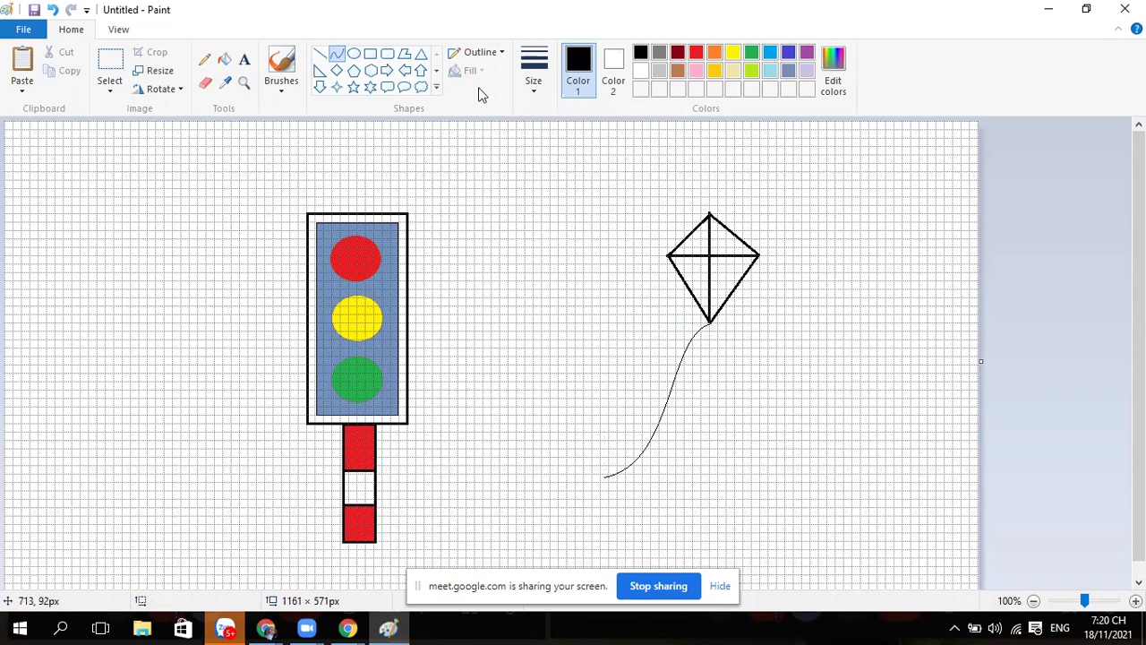
Try to draw a bow-shaped polygon across the upper part of the kite's string, and undo it
click(404, 58)
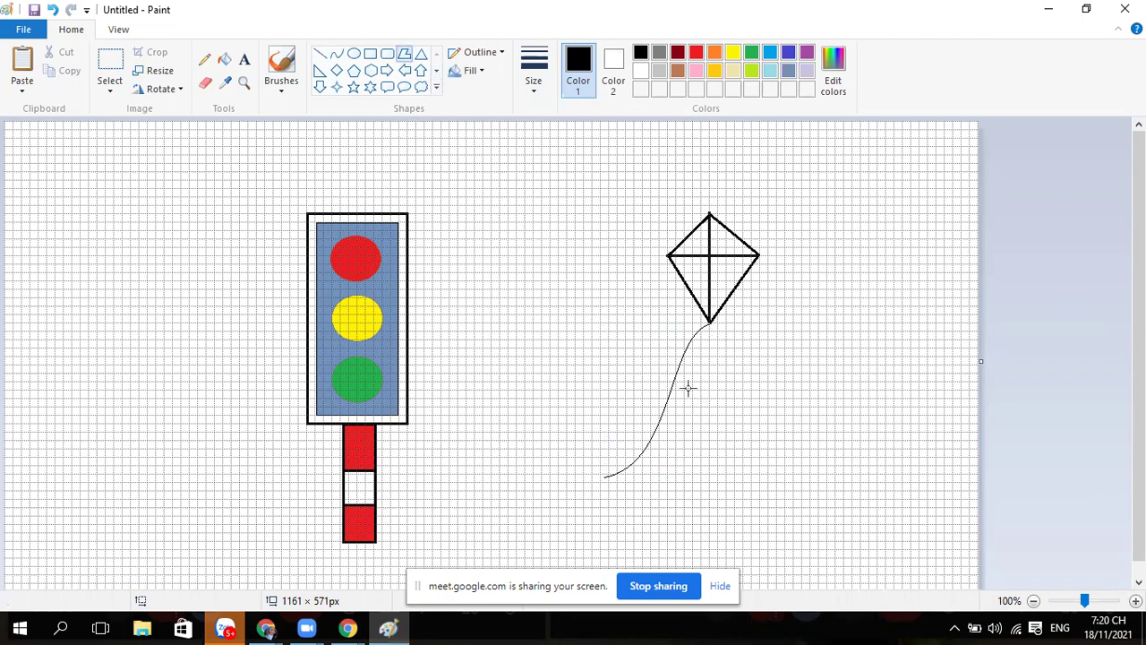
mouse_move(694, 377)
mouse_down()
mouse_move(669, 340)
mouse_move(691, 319)
mouse_move(679, 336)
mouse_move(683, 388)
mouse_move(694, 374)
mouse_up()
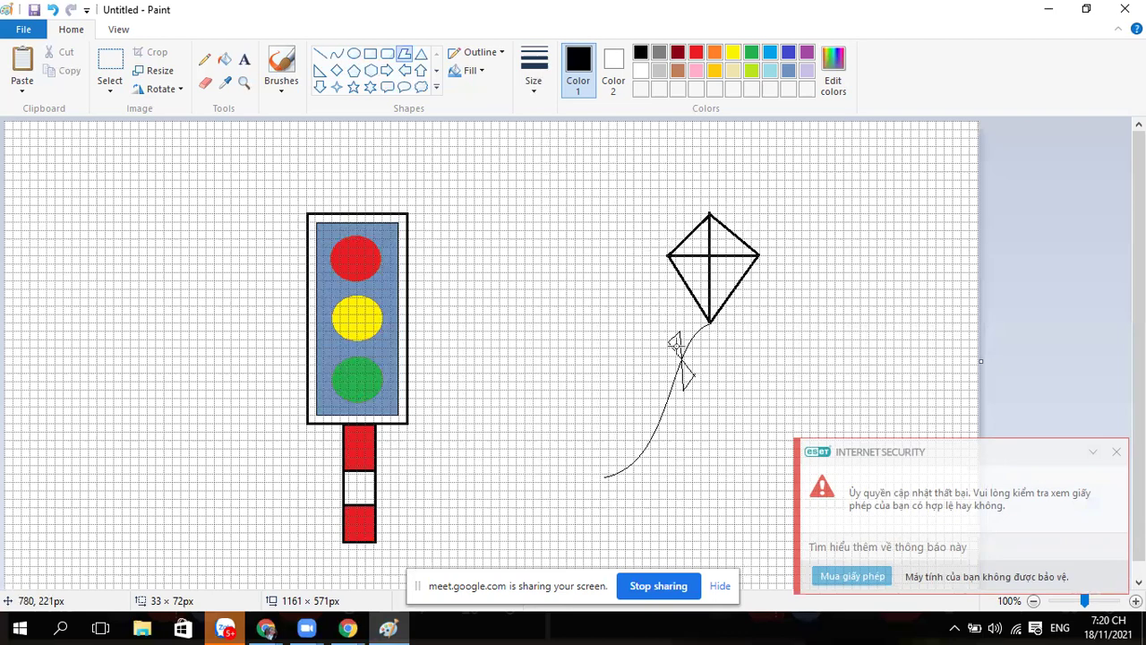
click(668, 439)
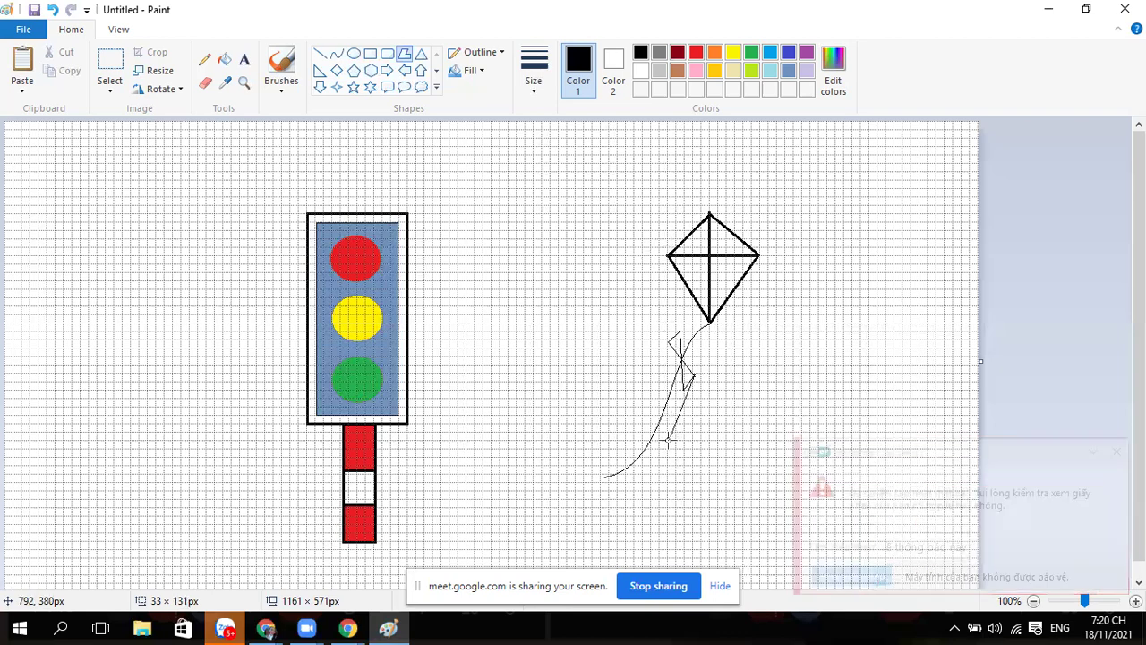
click(53, 10)
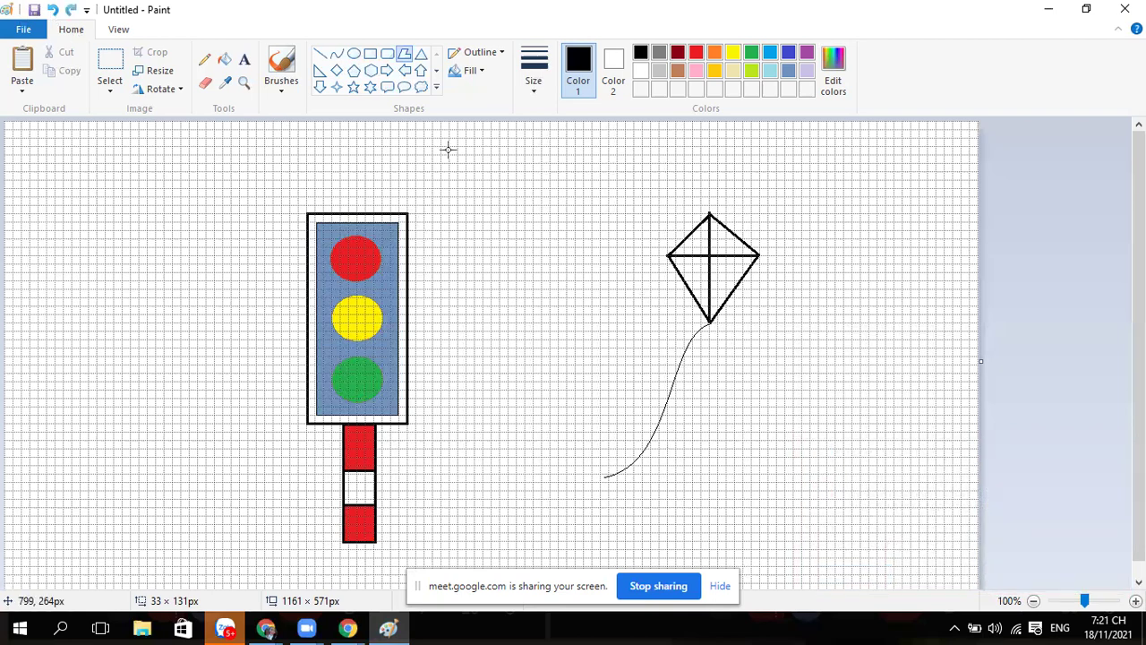
Draw a closed bow-shaped polygon about 59 × 64 px across the upper part of the kite's string
drag(693, 388, 644, 353)
click(667, 347)
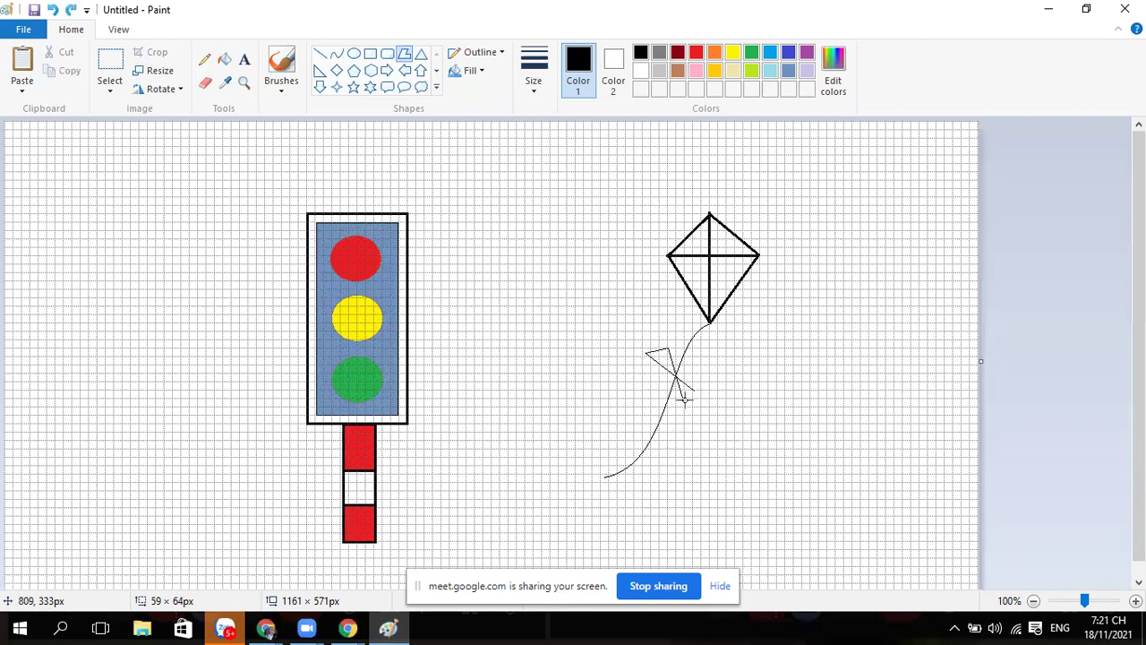
click(693, 390)
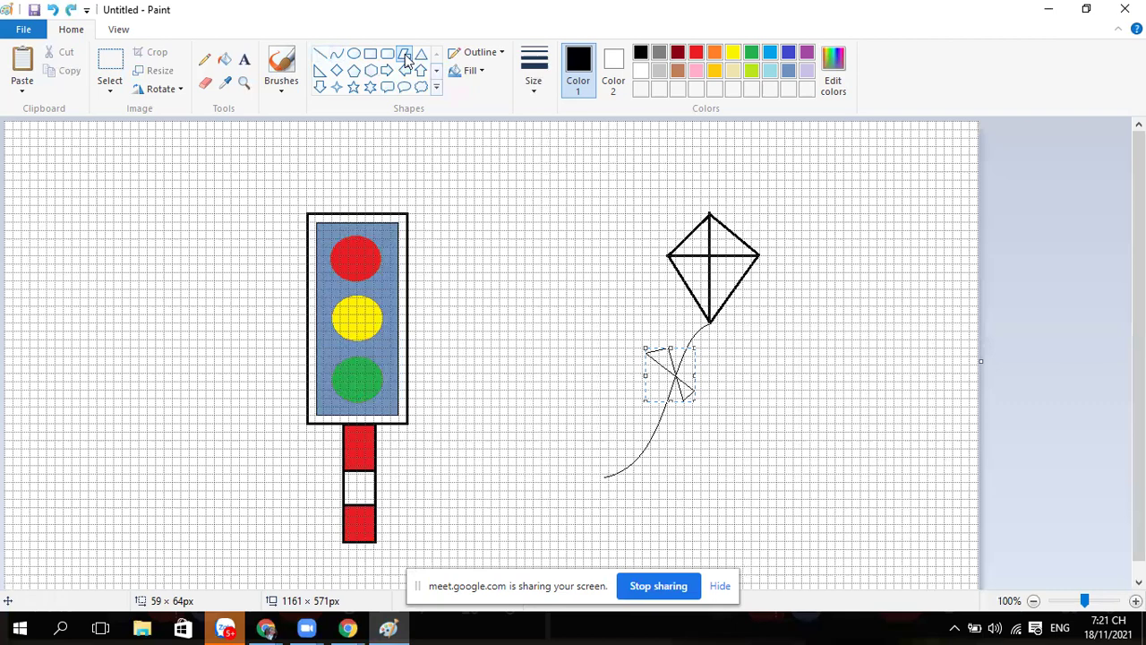
click(627, 360)
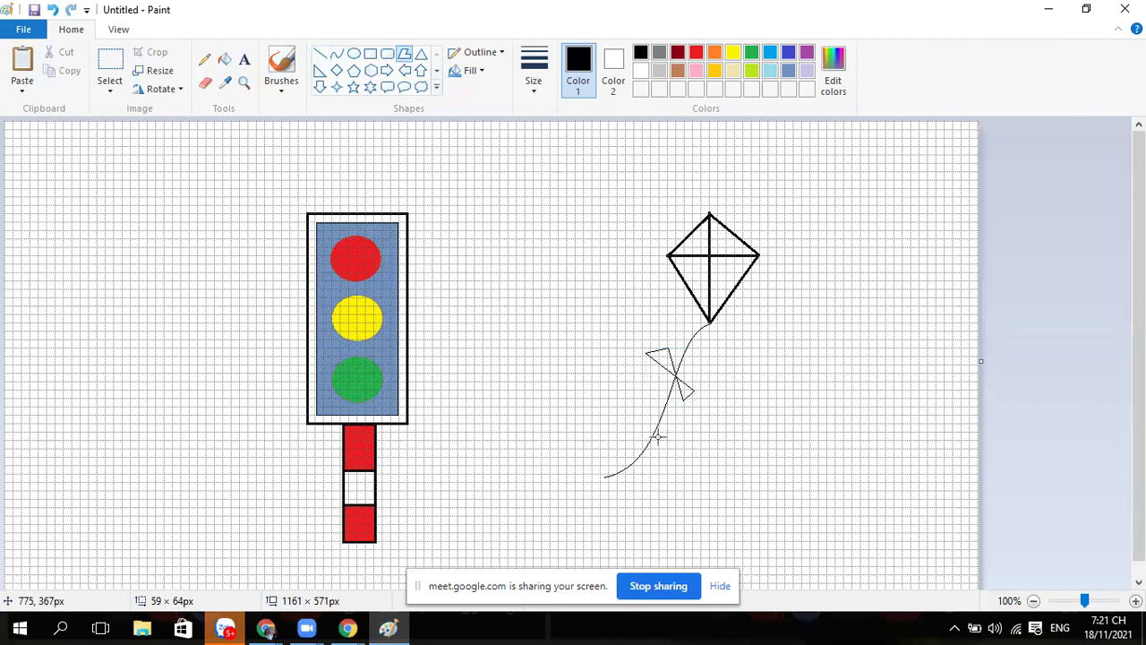
Draw a second, smaller closed bow-shaped polygon across the string below the first bow
drag(666, 447, 634, 411)
click(659, 459)
click(663, 448)
click(714, 469)
Draw a third closed bow-shaped polygon about 38 × 47 px across the string near its free end
drag(629, 473, 631, 487)
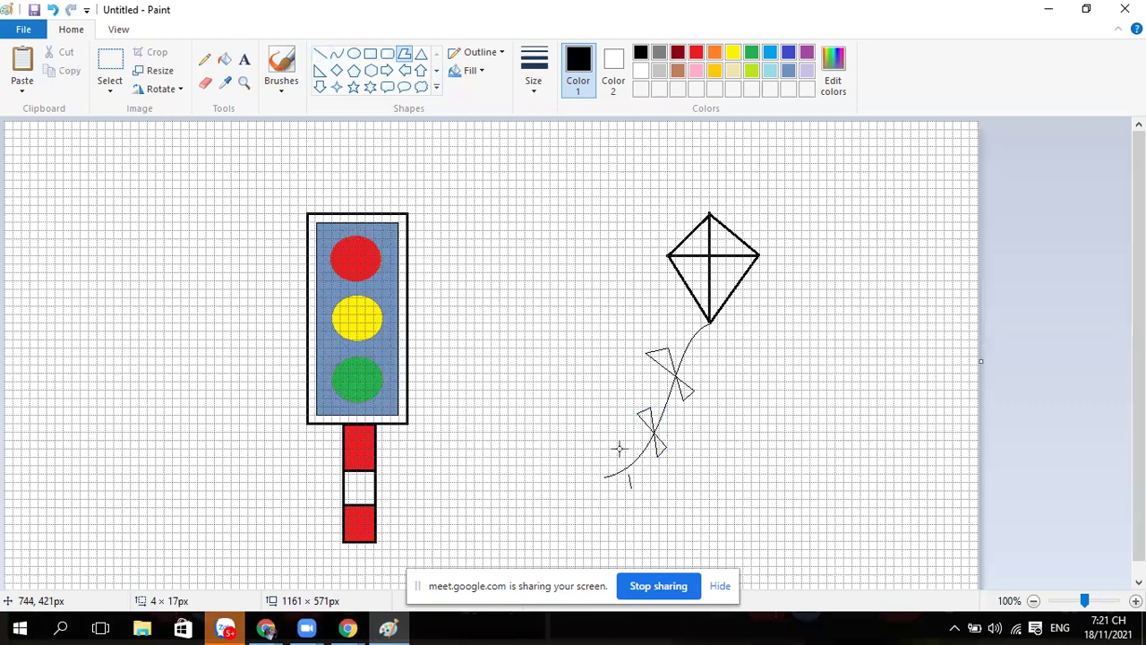
click(619, 449)
click(609, 466)
click(639, 484)
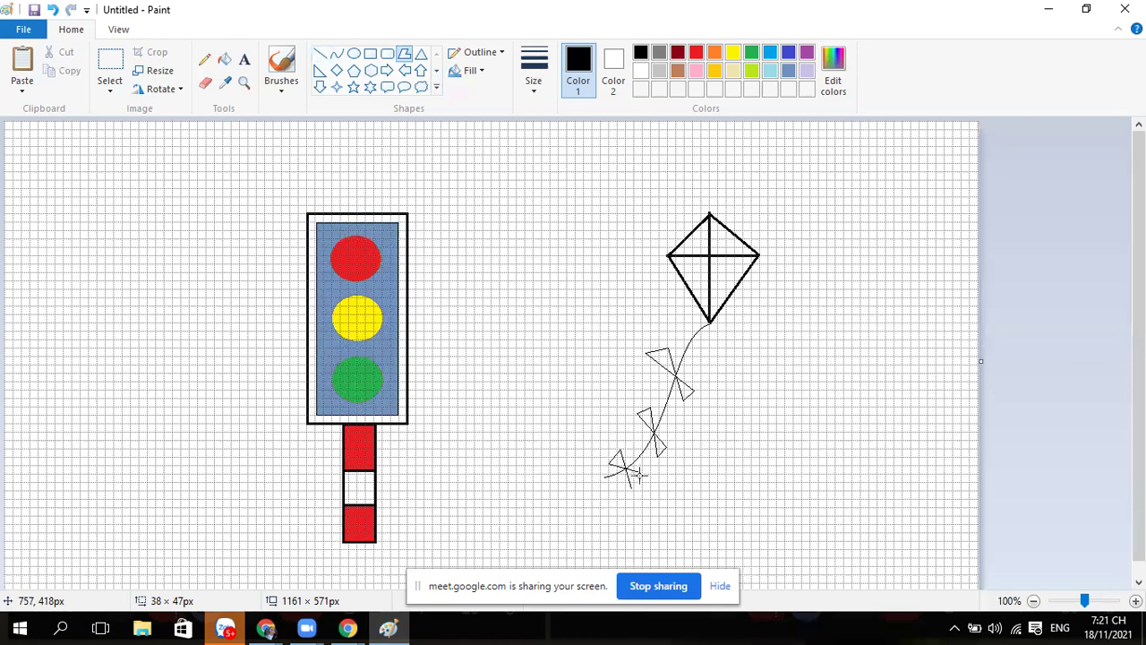
click(631, 489)
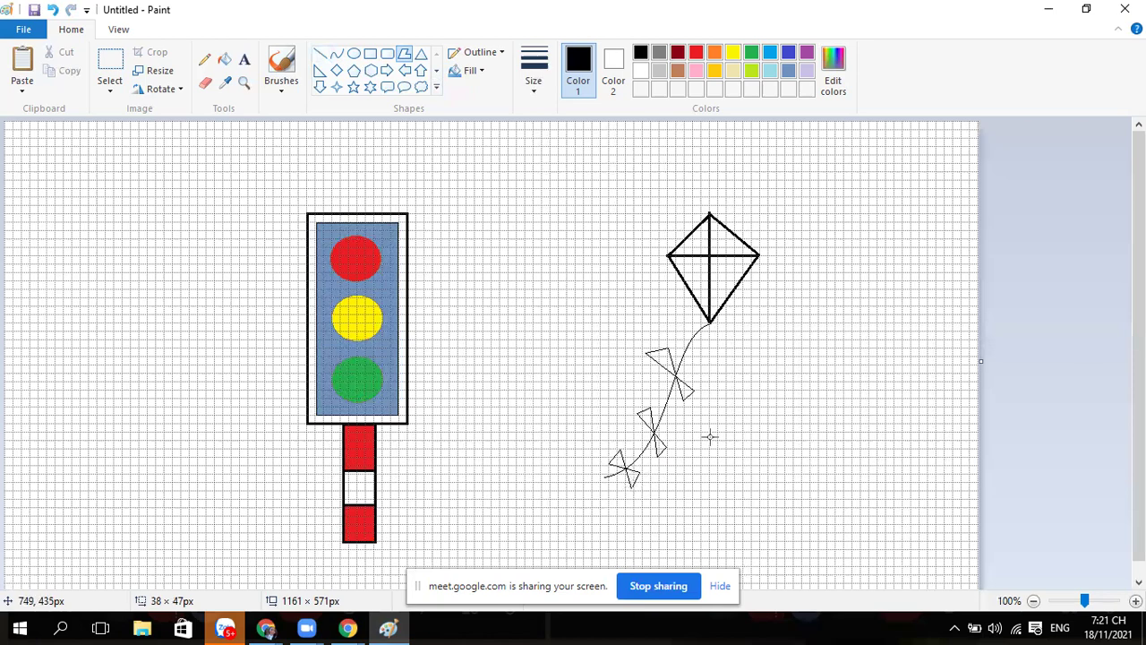
click(866, 375)
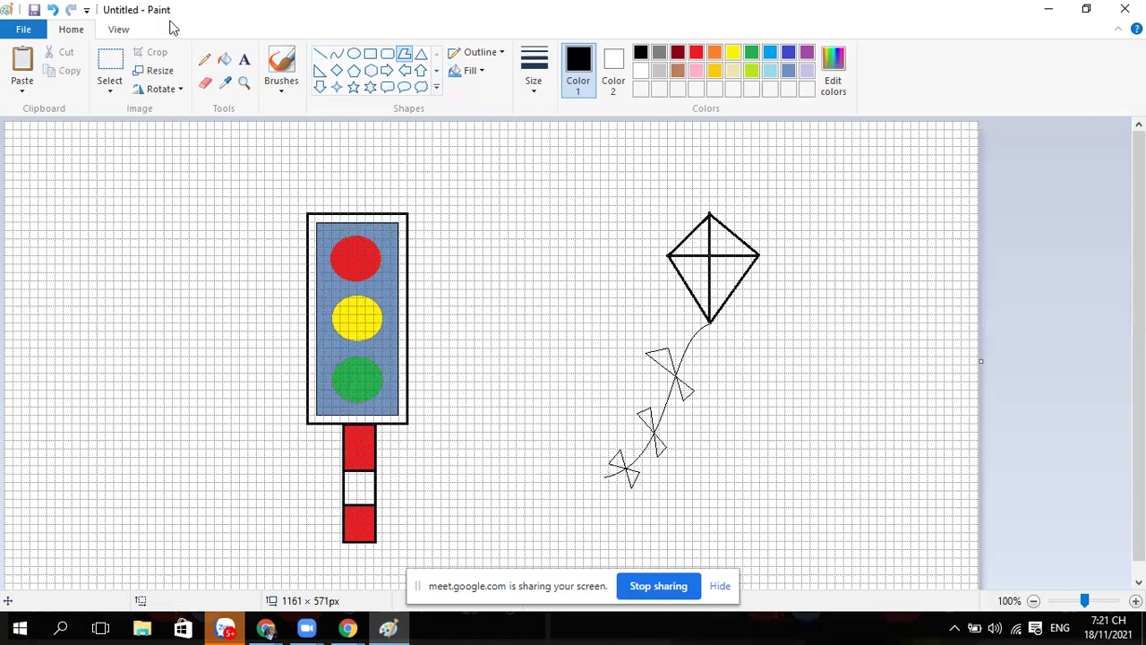
Hide the gridlines on the canvas and minimise Paint to return to the Google Meet windows in Chrome
click(117, 34)
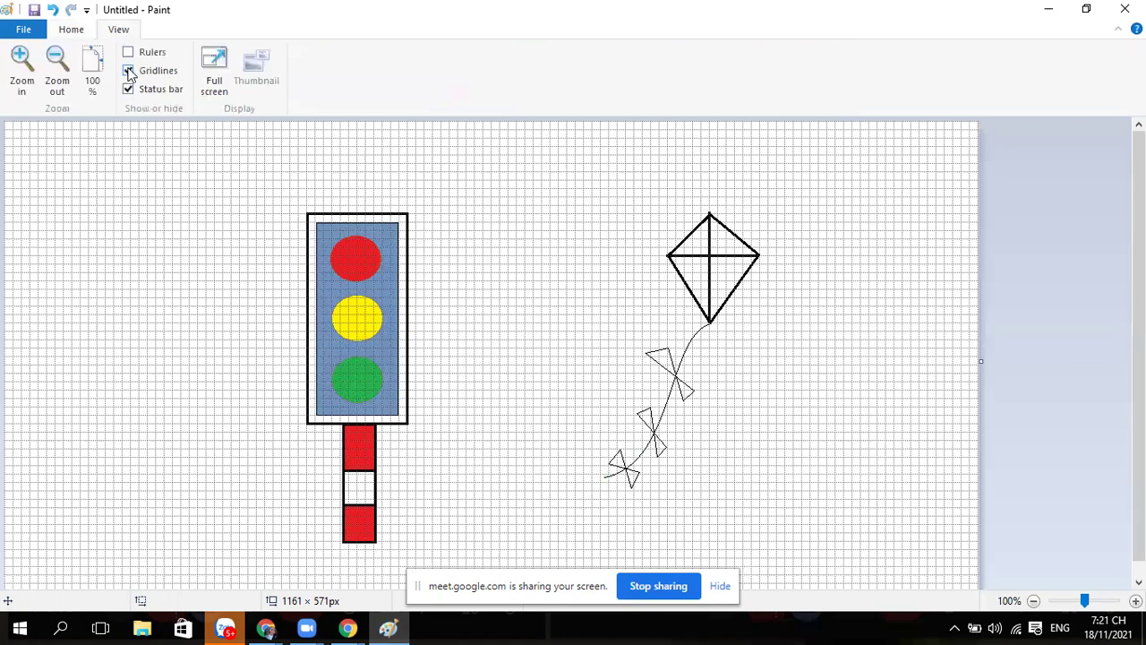
click(129, 72)
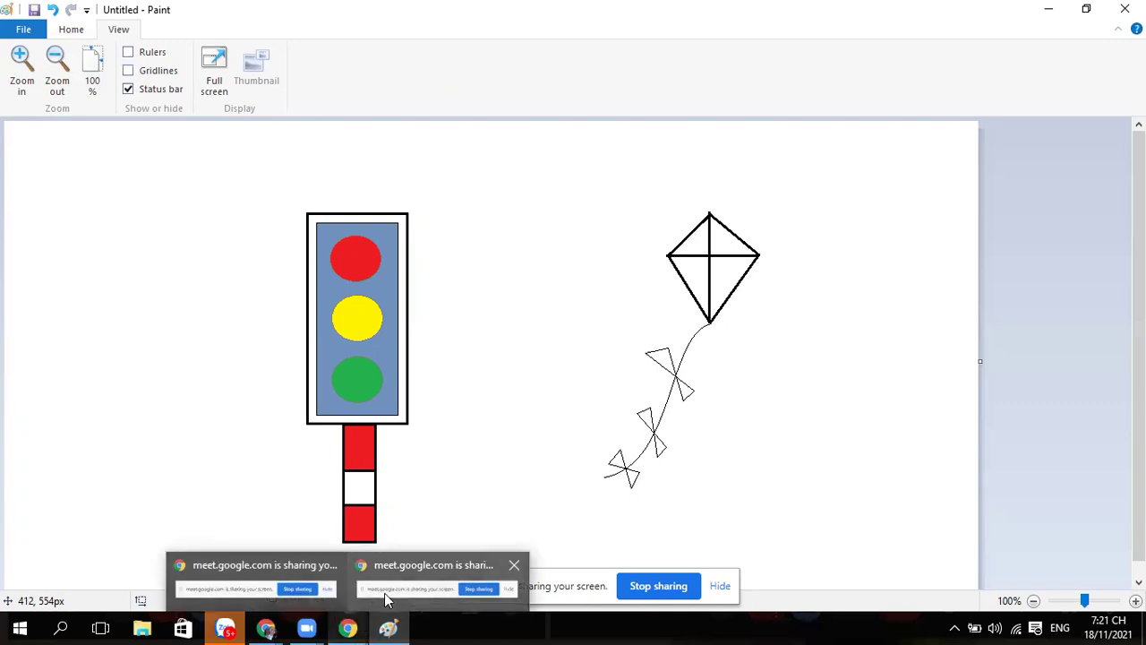
click(352, 627)
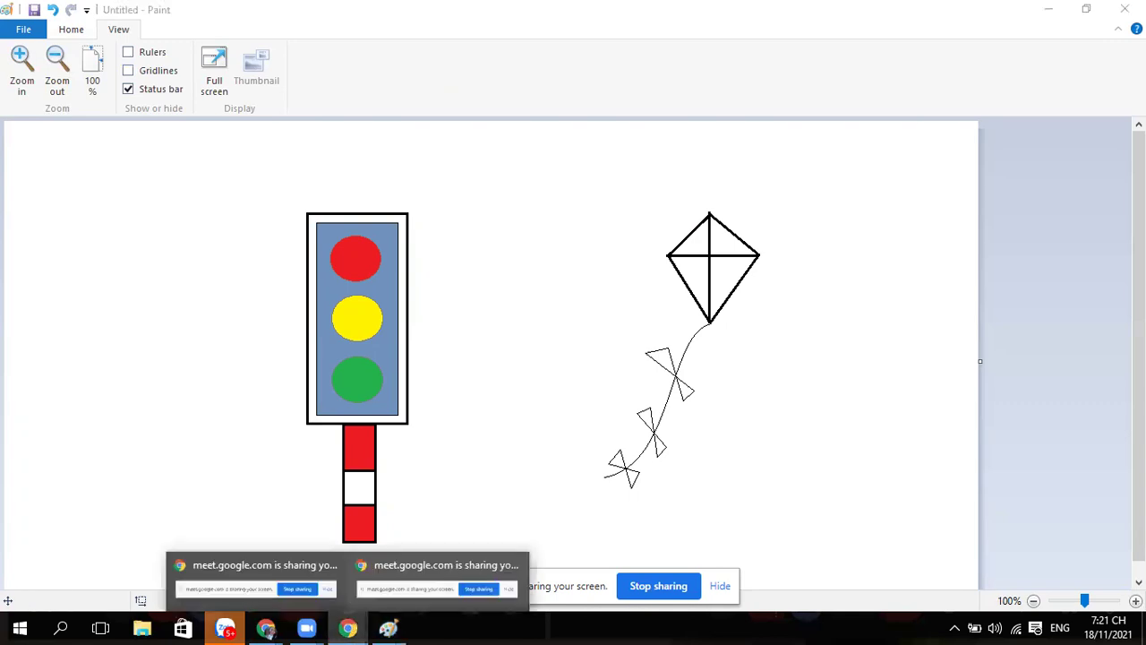
click(1045, 16)
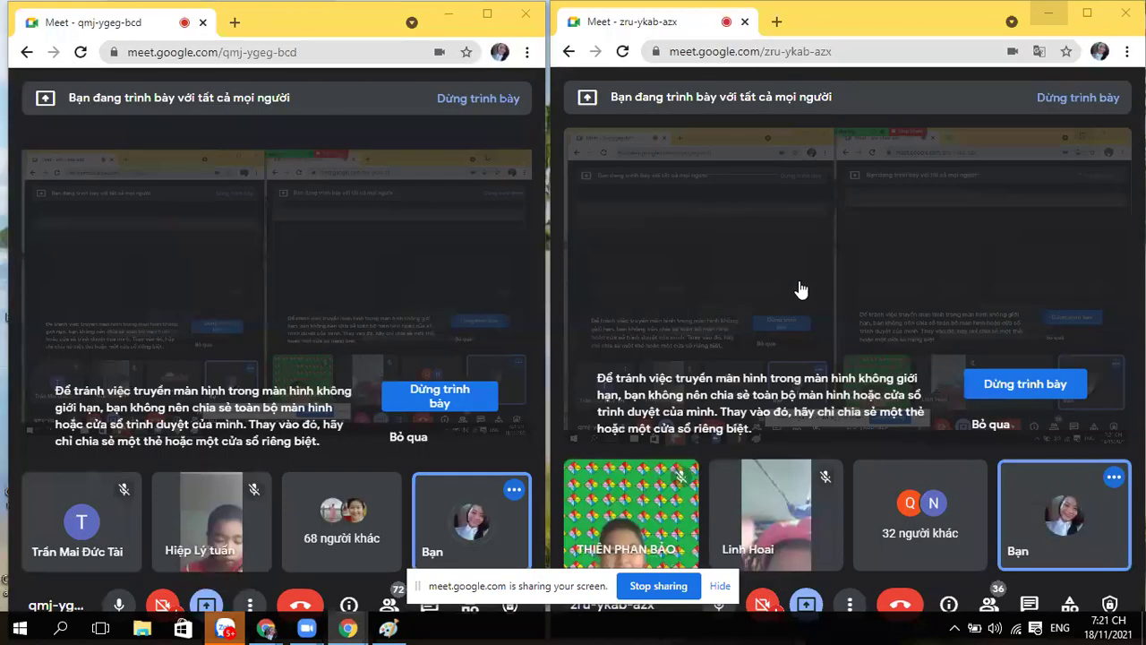
mouse_move(804, 288)
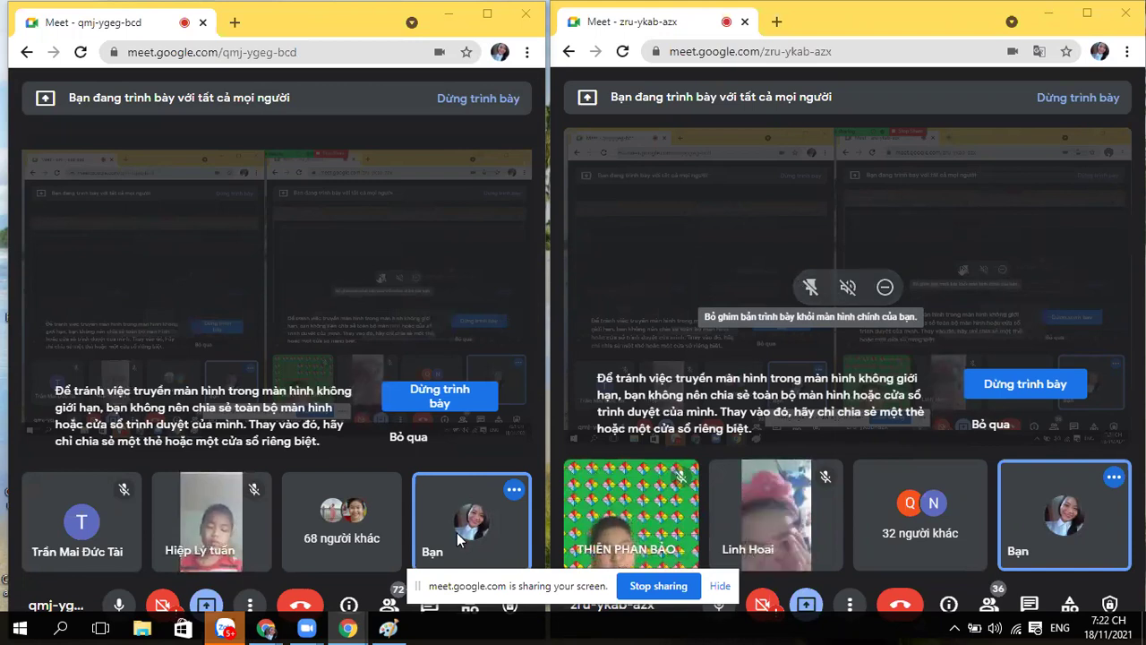
Switch back to Paint, start saving the drawing and choose the Desktop folder named after the student
click(389, 628)
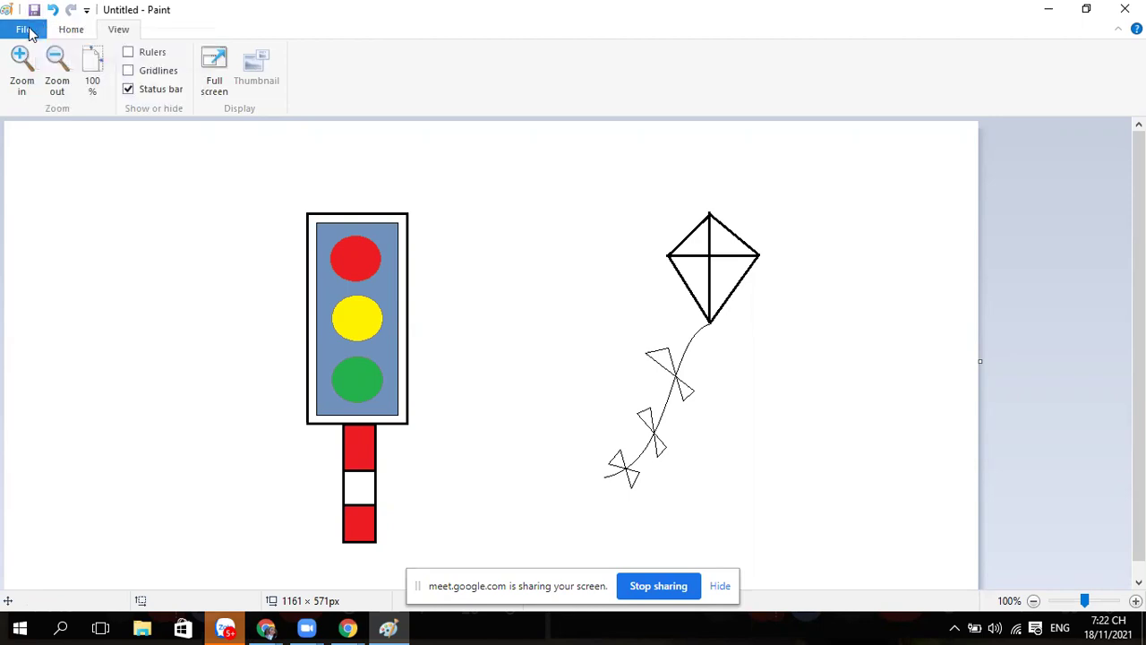
key(alt+f)
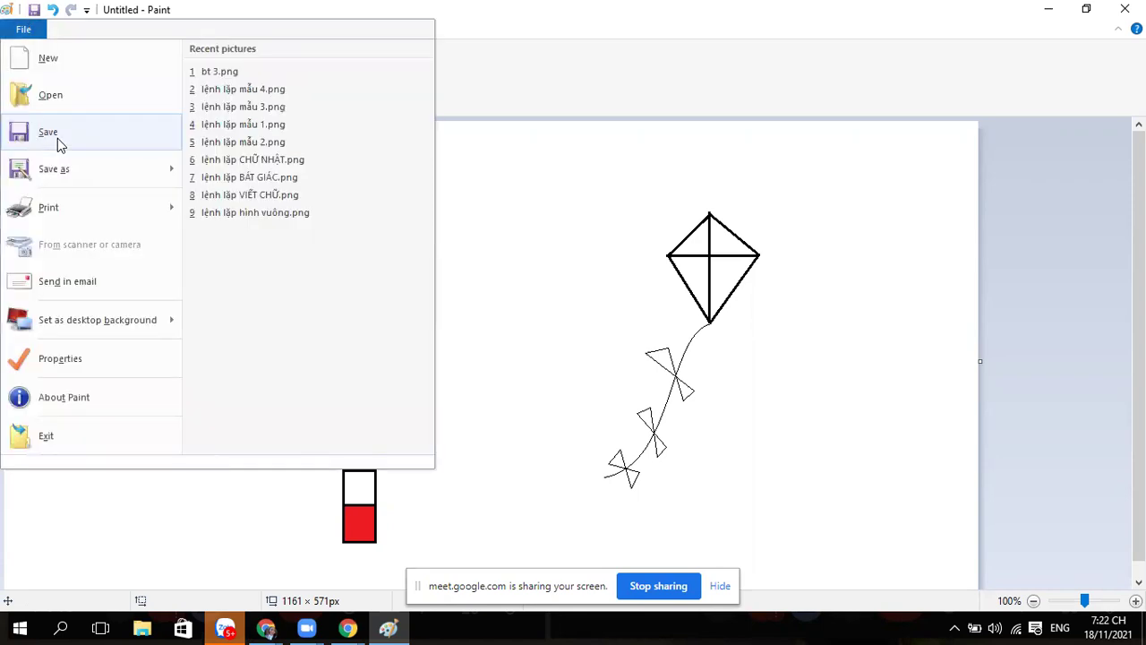
click(58, 134)
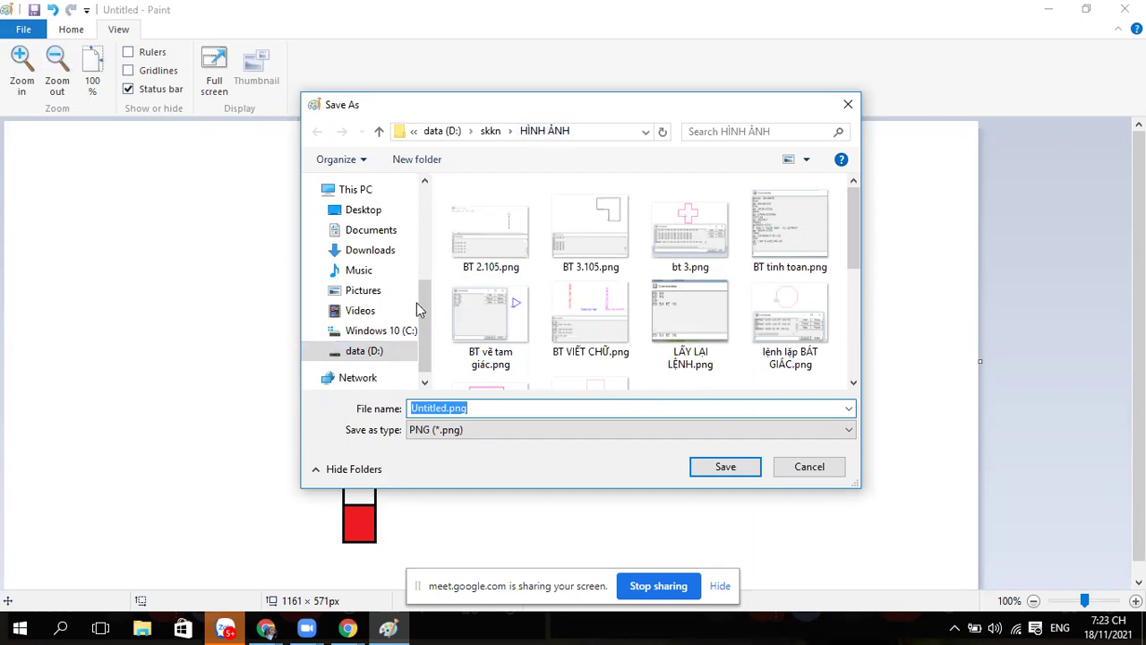
drag(424, 305, 423, 303)
scroll(370, 298, up, 1)
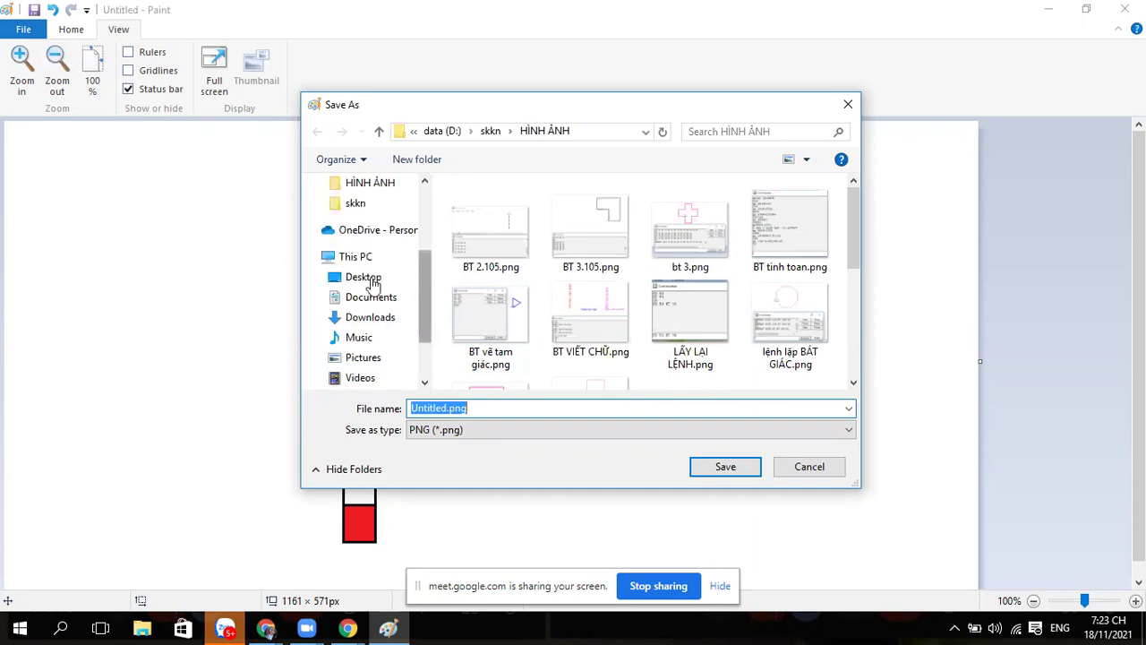
click(371, 283)
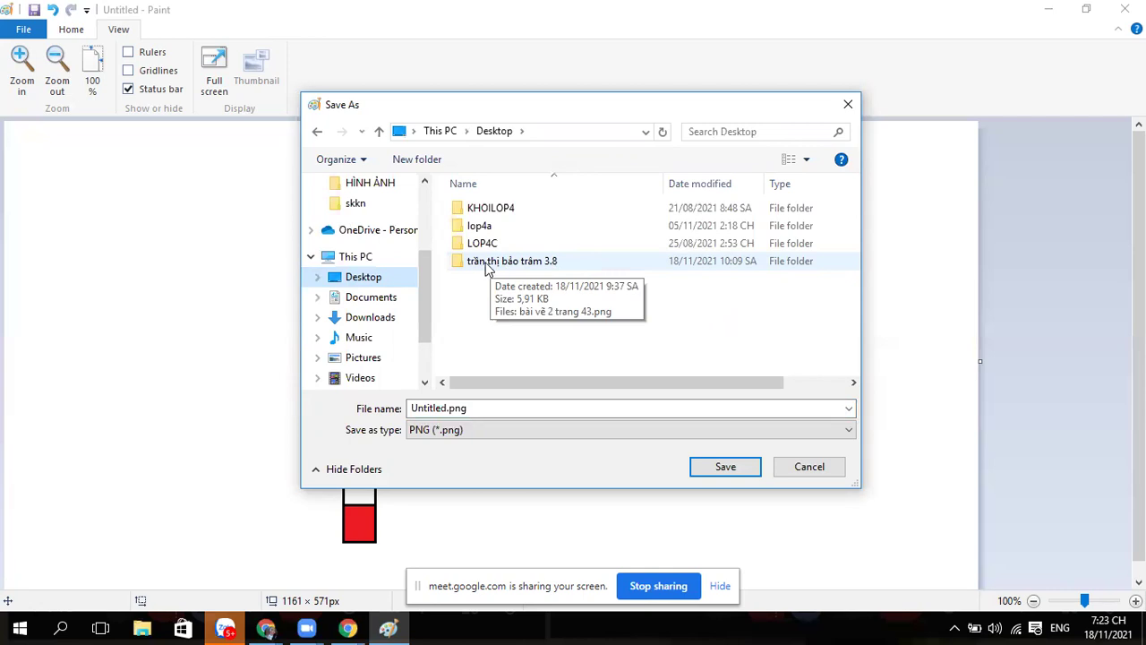
double_click(487, 264)
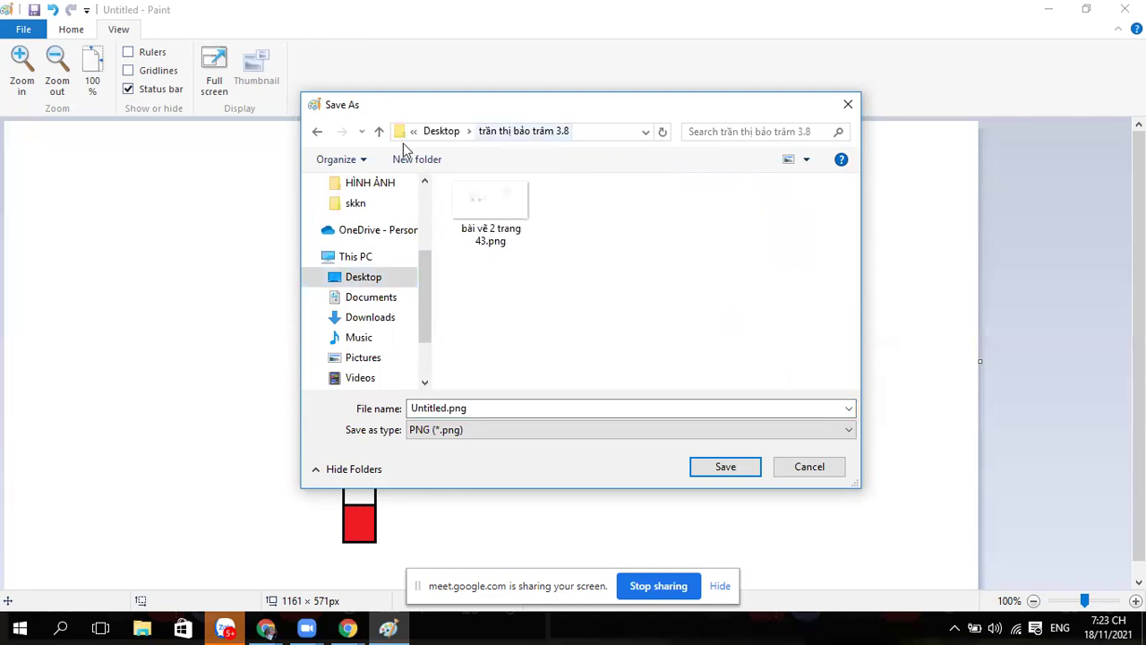
Save the drawing as the PNG file "bài vẽ 1" and close Paint
click(447, 407)
double_click(447, 407)
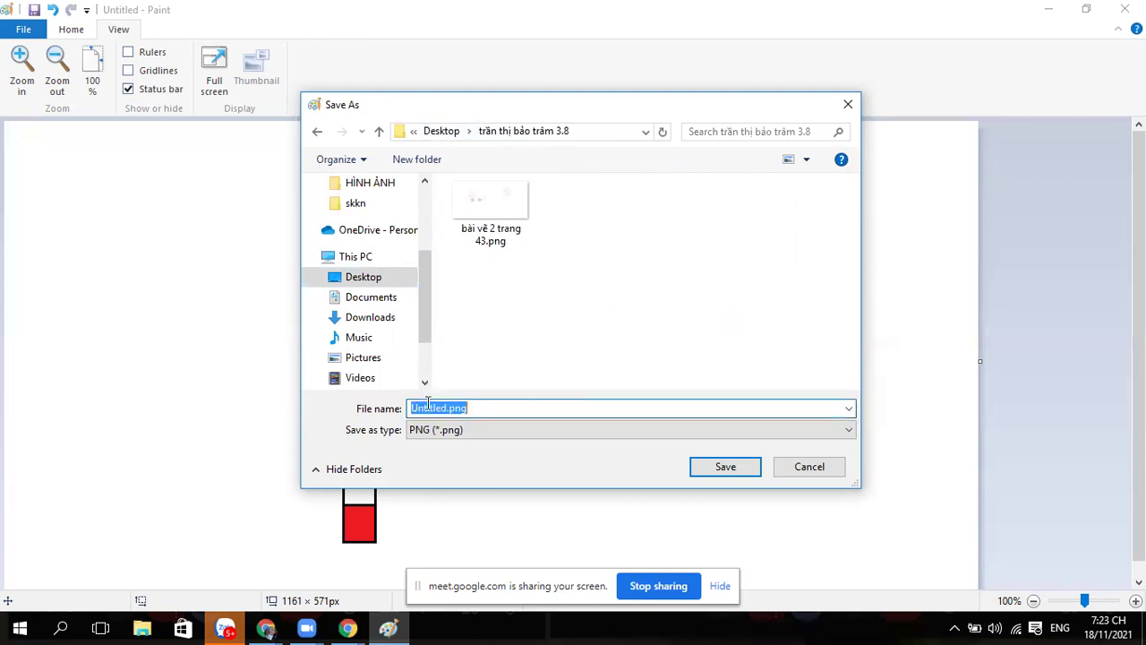
text(b)
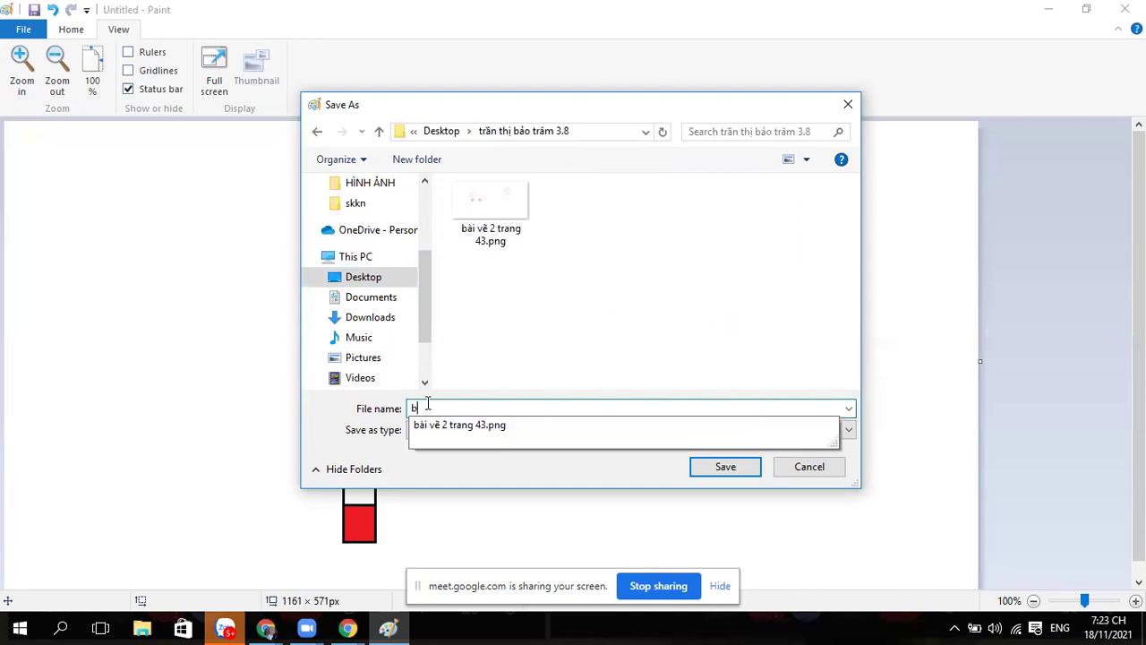
text(ài vẽ 1)
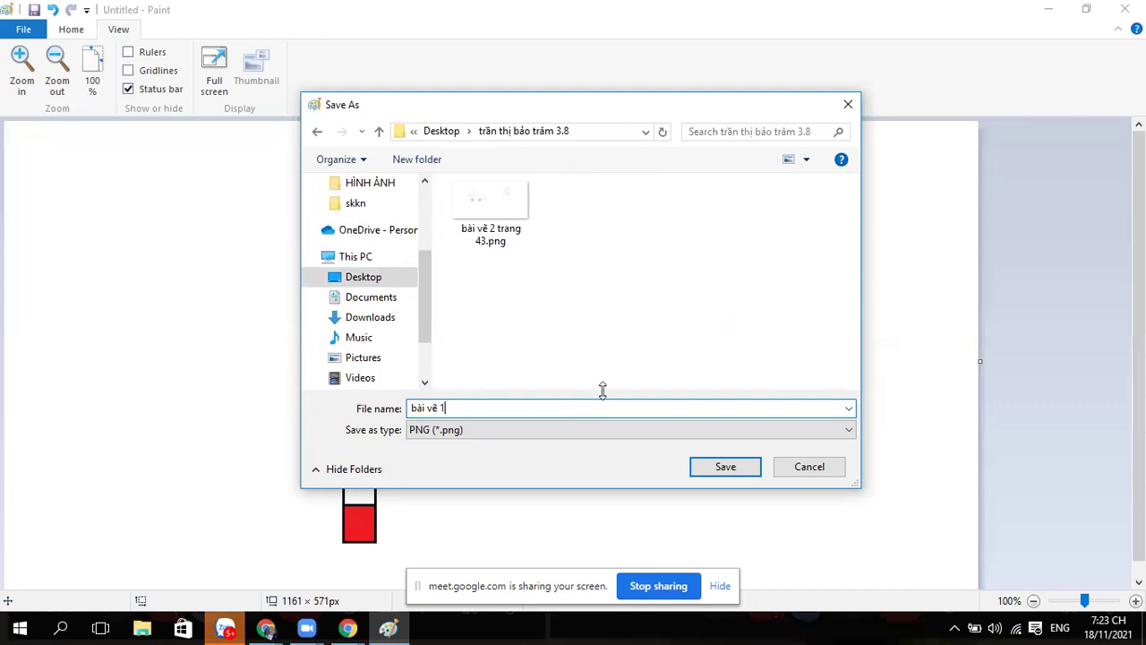
click(727, 468)
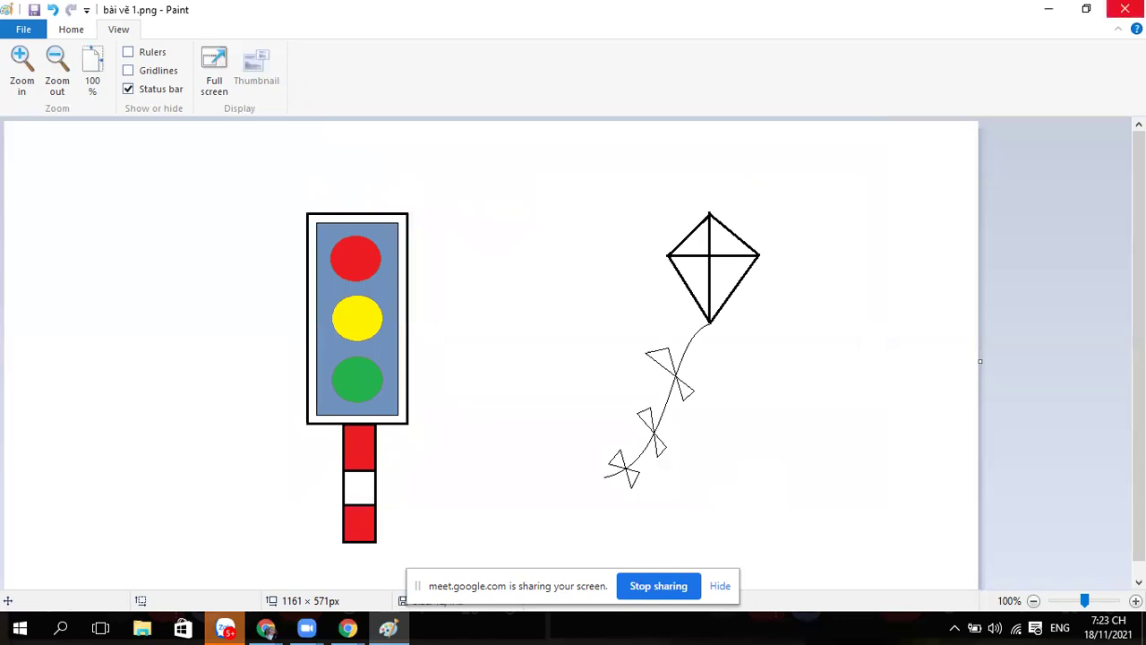
key(alt+F4)
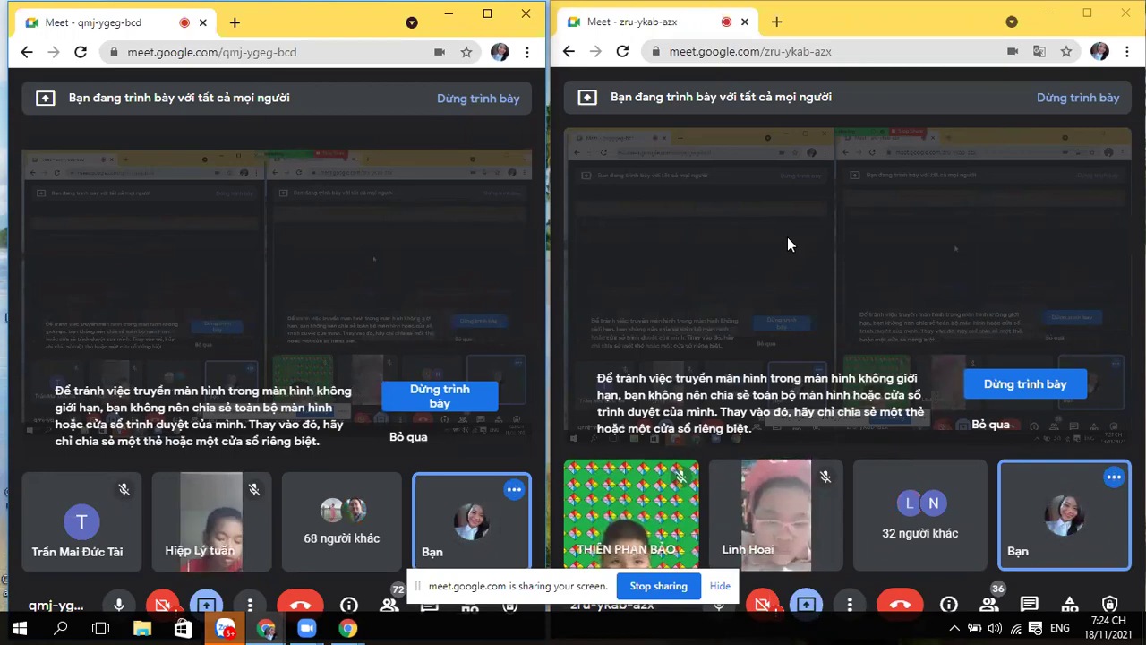
Bring the Google Meet windows back on screen and admit the participant waiting to join the second call
key(super+d)
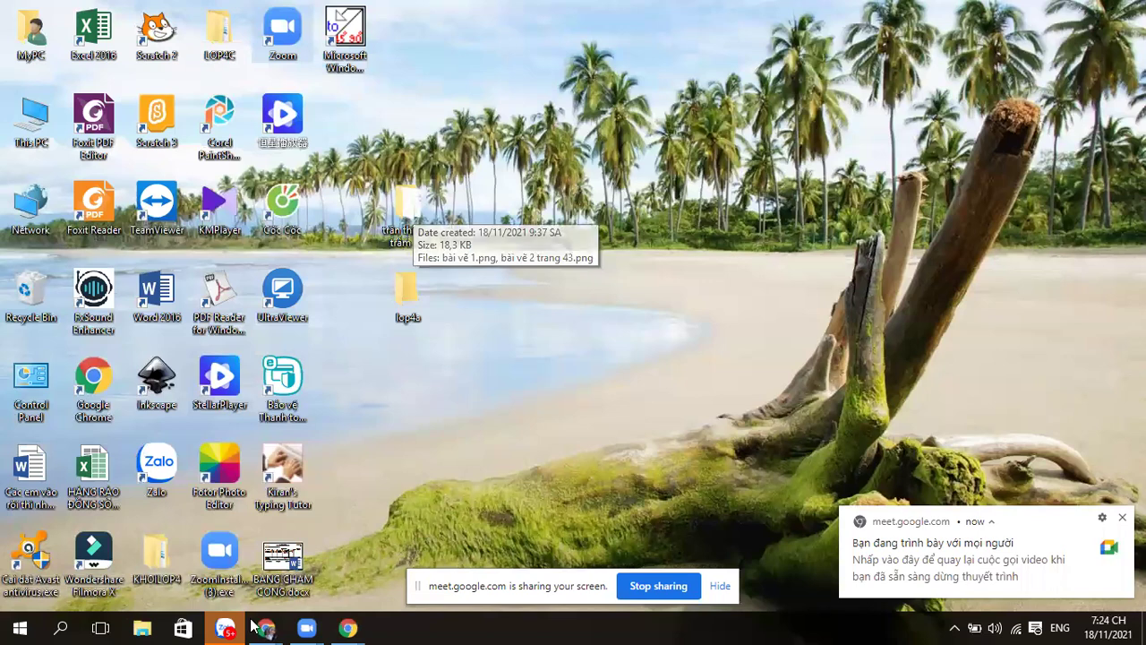
mouse_move(268, 627)
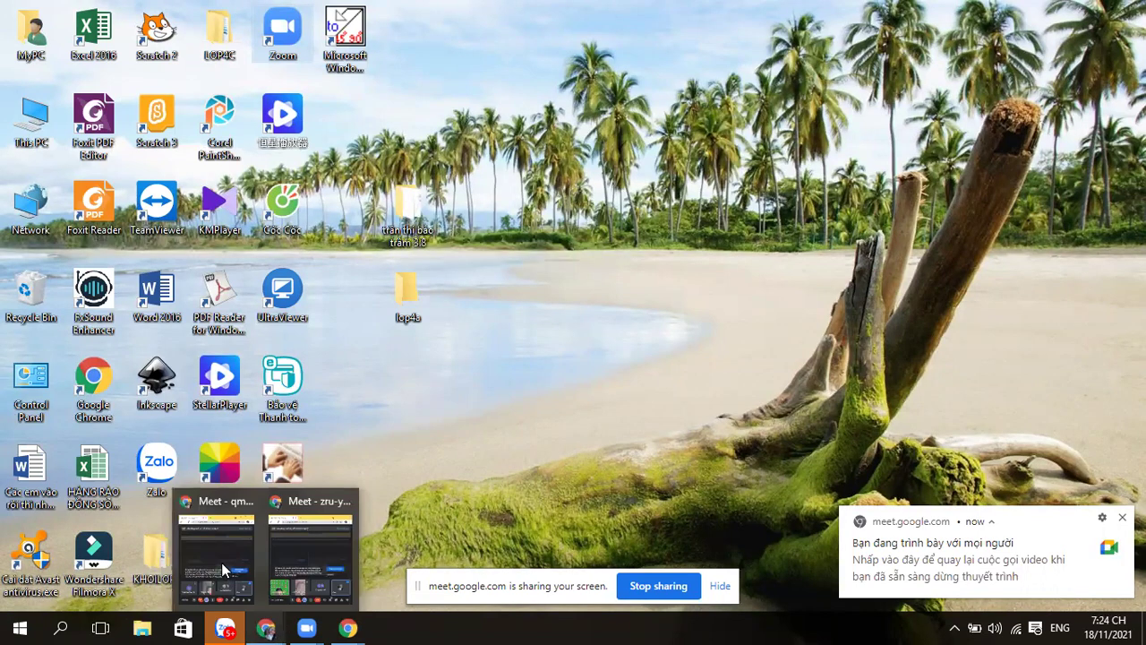
click(221, 563)
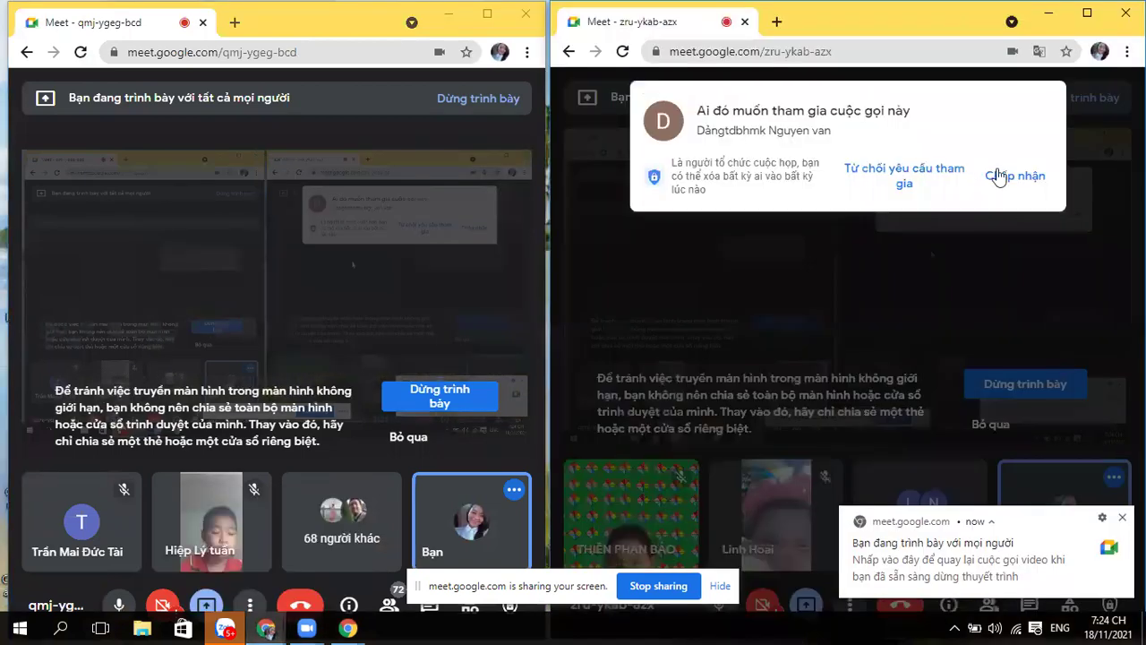
click(999, 176)
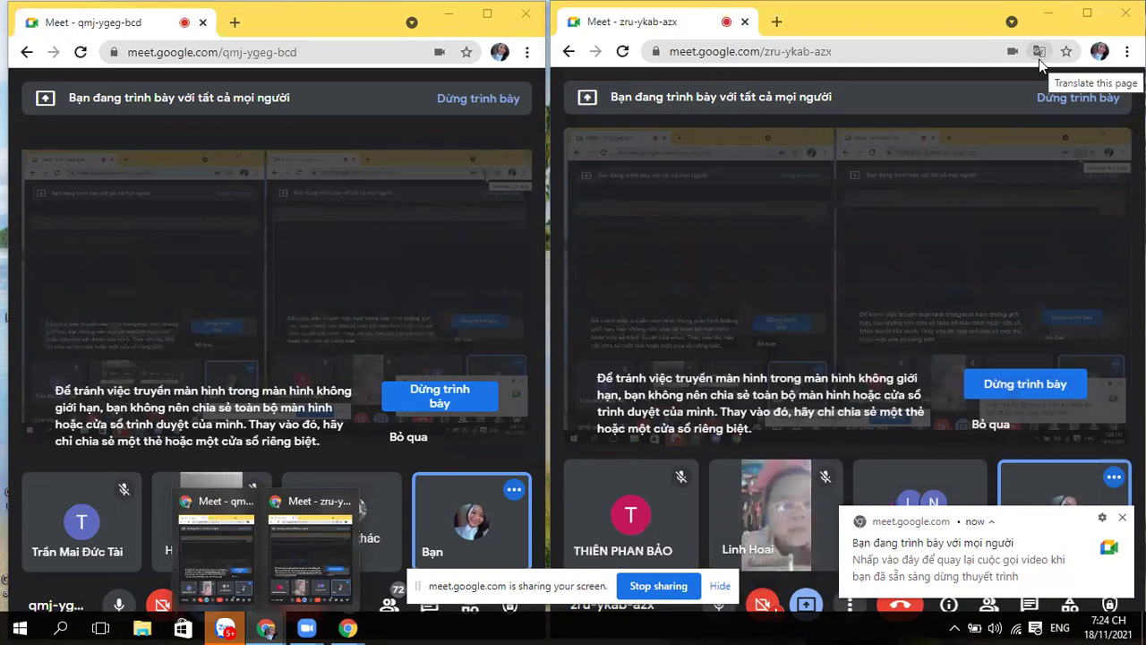
Return to the desktop and open the folder named after the student
key(super+d)
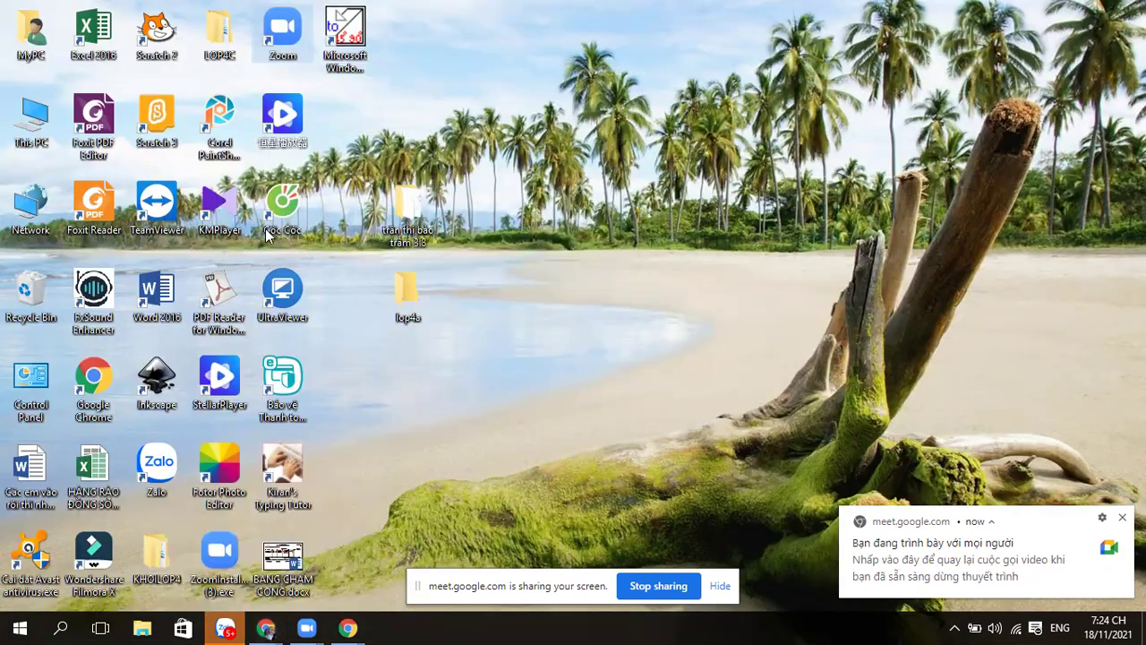
double_click(426, 229)
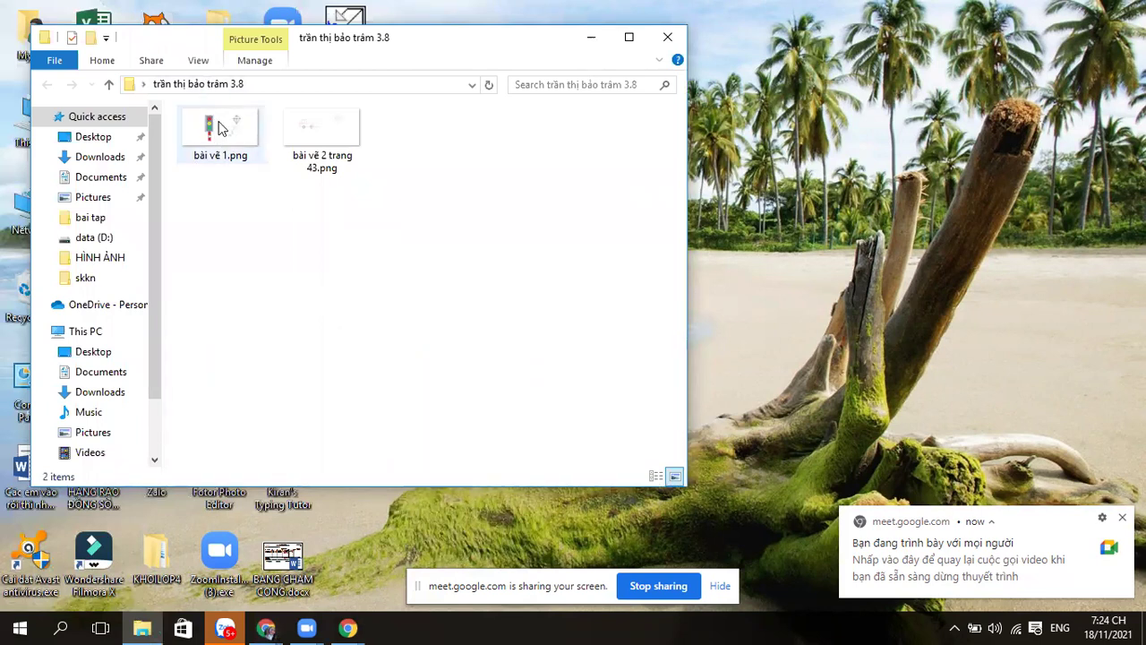
Try to open the picture "bài vẽ 1.png" in the default image viewer, IrfanView, and close the viewer after each attempt
double_click(220, 128)
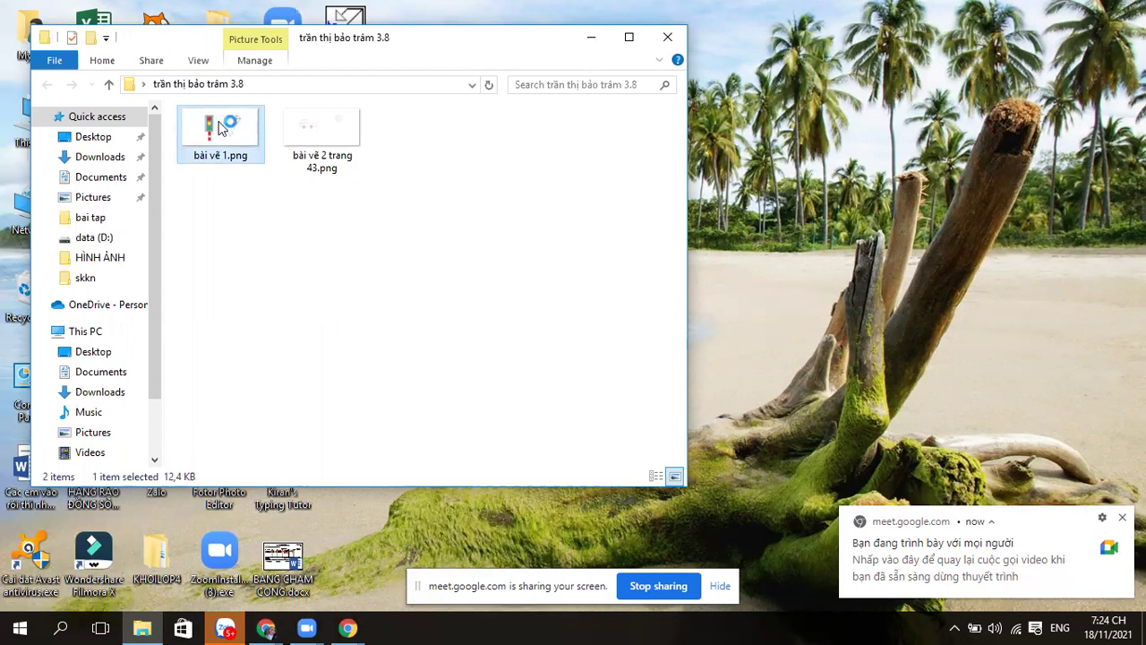
right_click(221, 128)
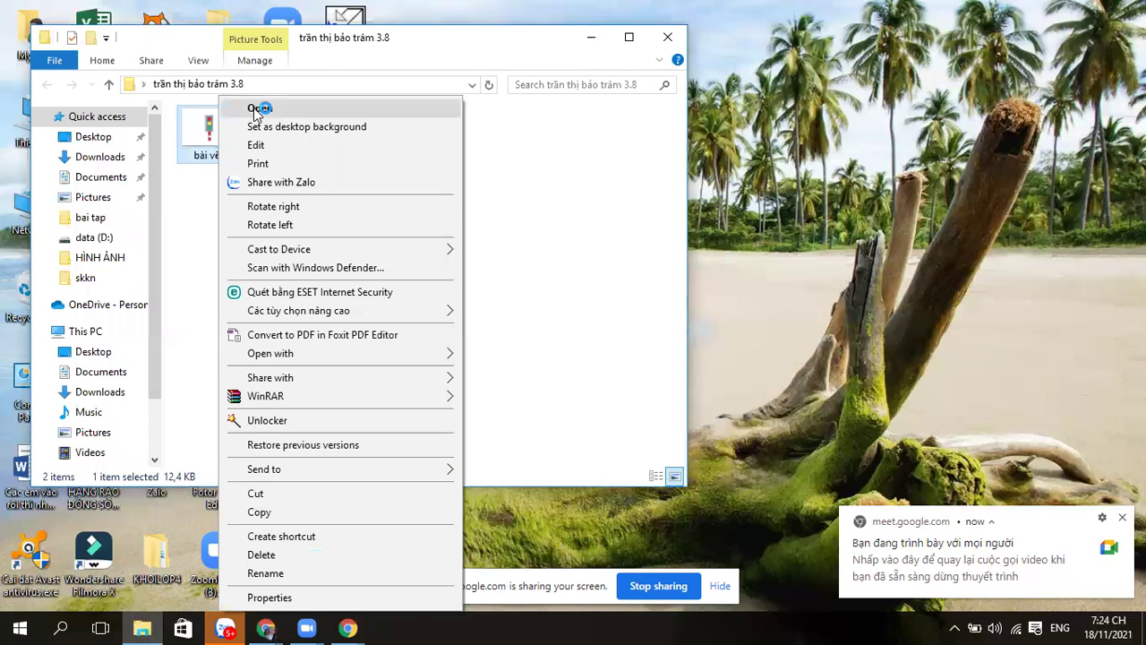
click(260, 108)
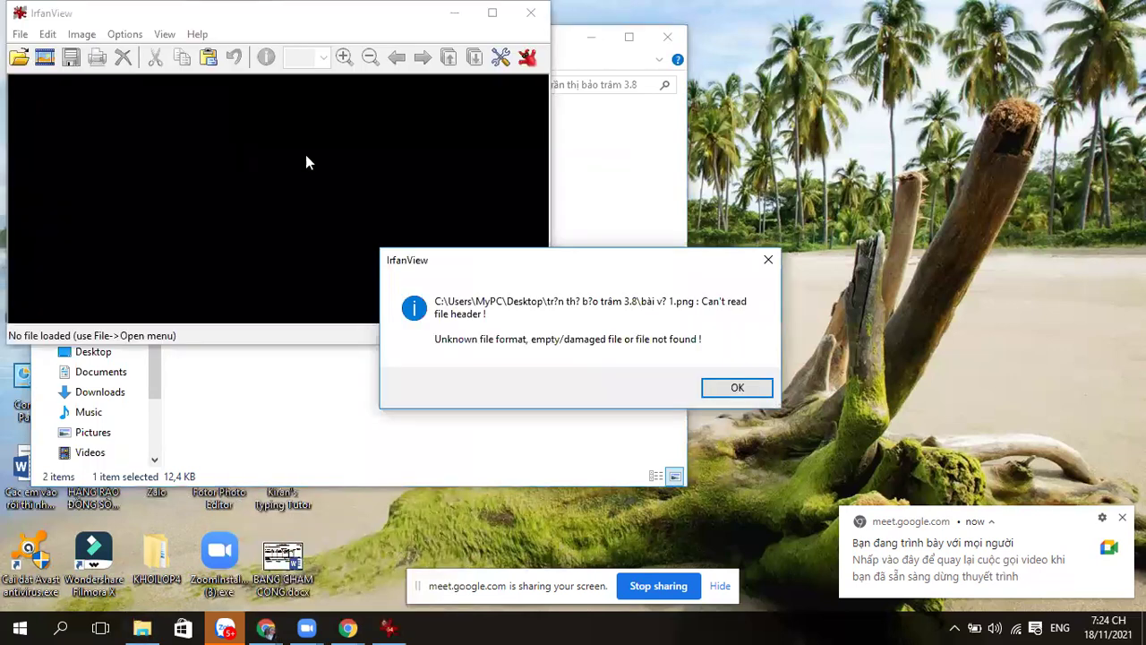
click(725, 391)
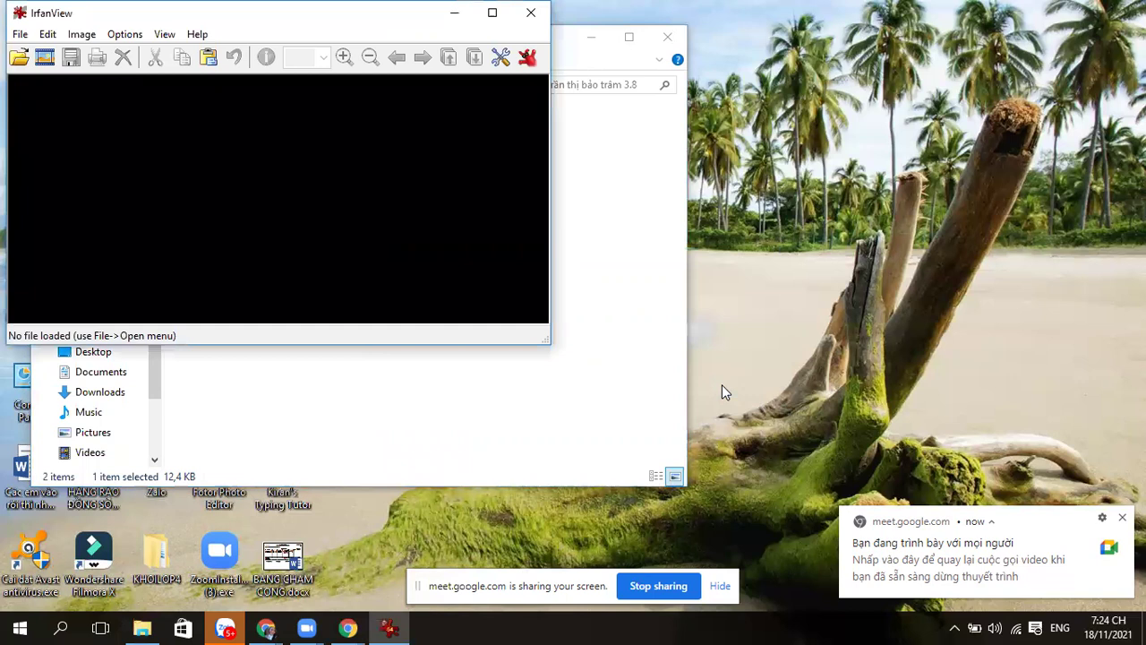
click(491, 13)
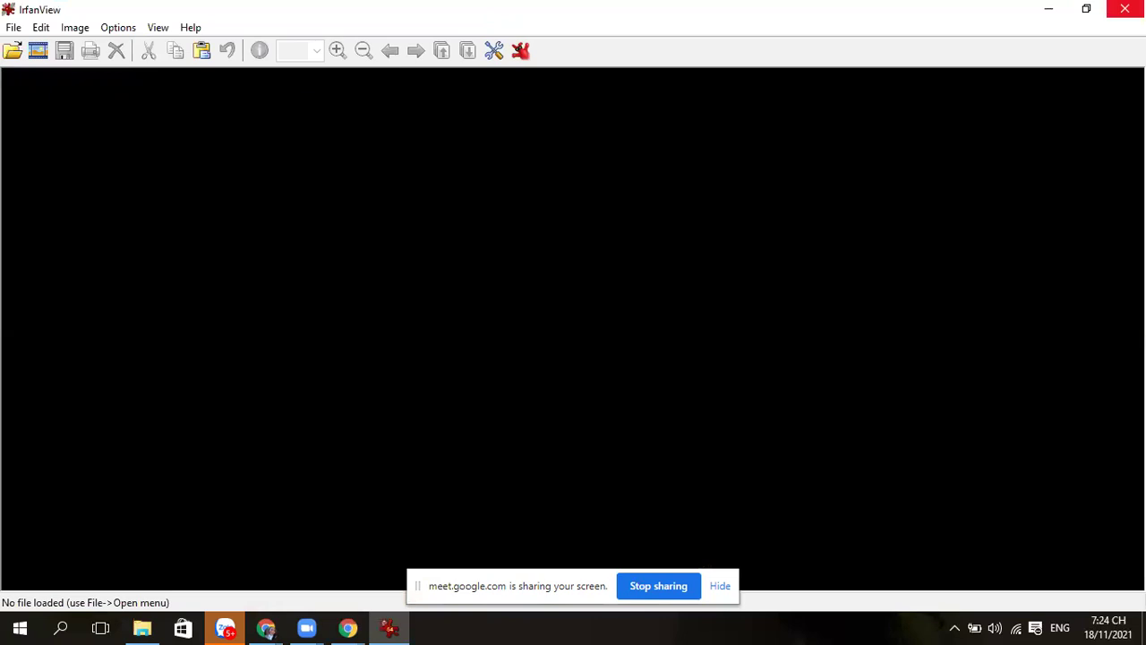
click(1124, 9)
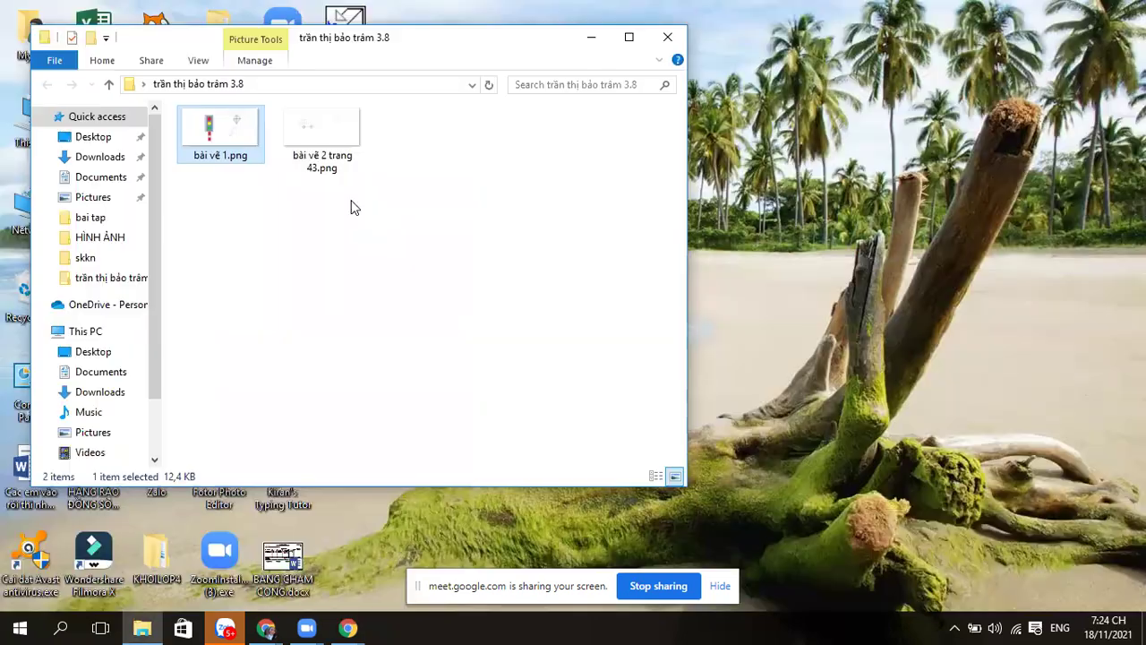
right_click(195, 136)
click(237, 112)
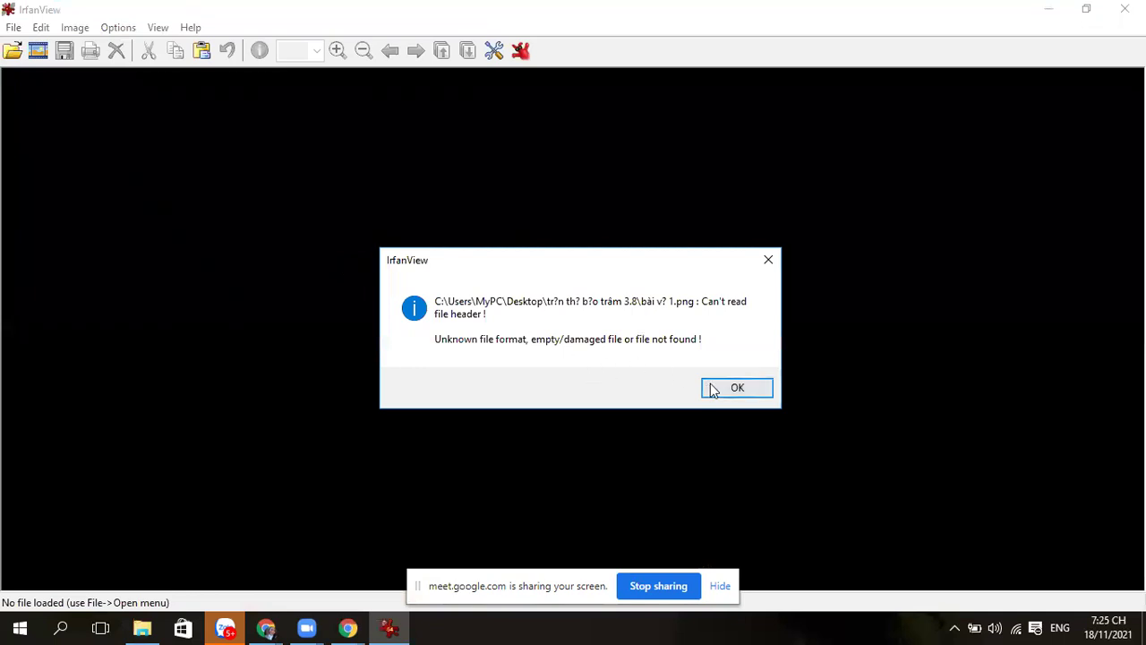
click(715, 388)
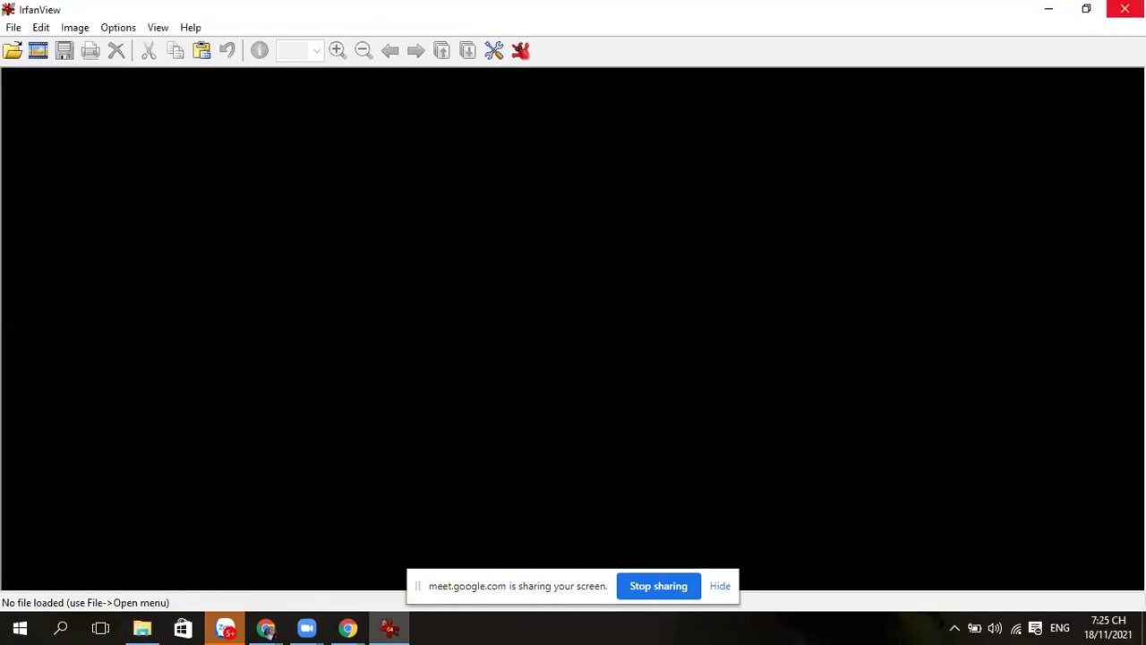
click(1125, 9)
Try to open "bài vẽ 1.png" by explicitly choosing IrfanView 64-bit as the program, and close the viewer
right_click(219, 138)
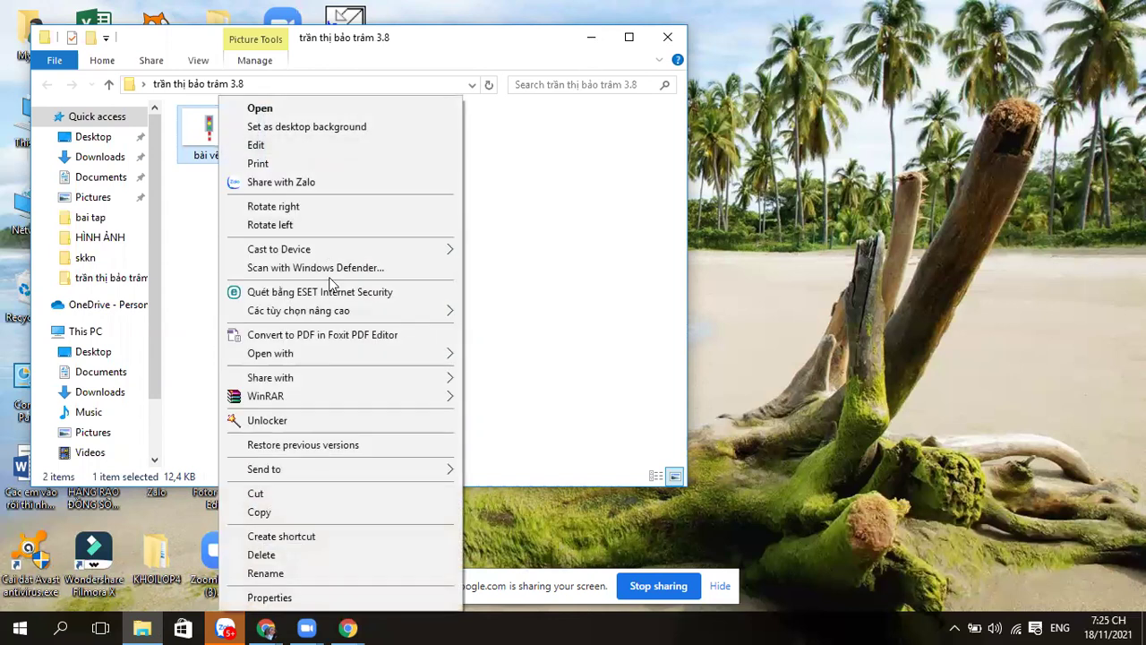
mouse_move(358, 355)
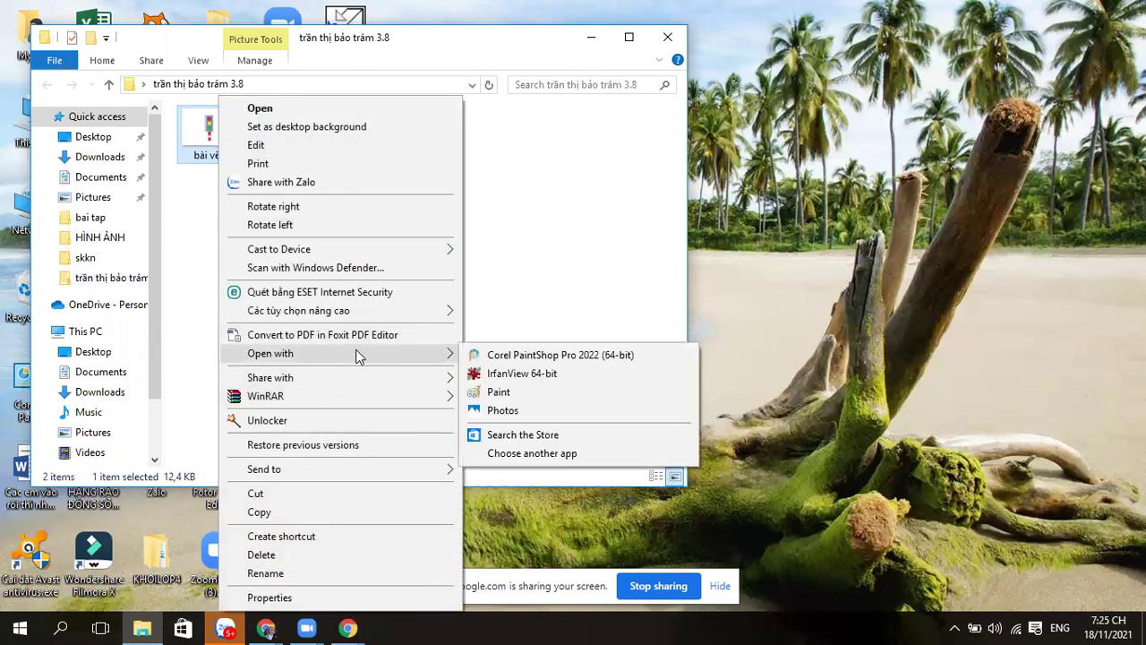
click(493, 374)
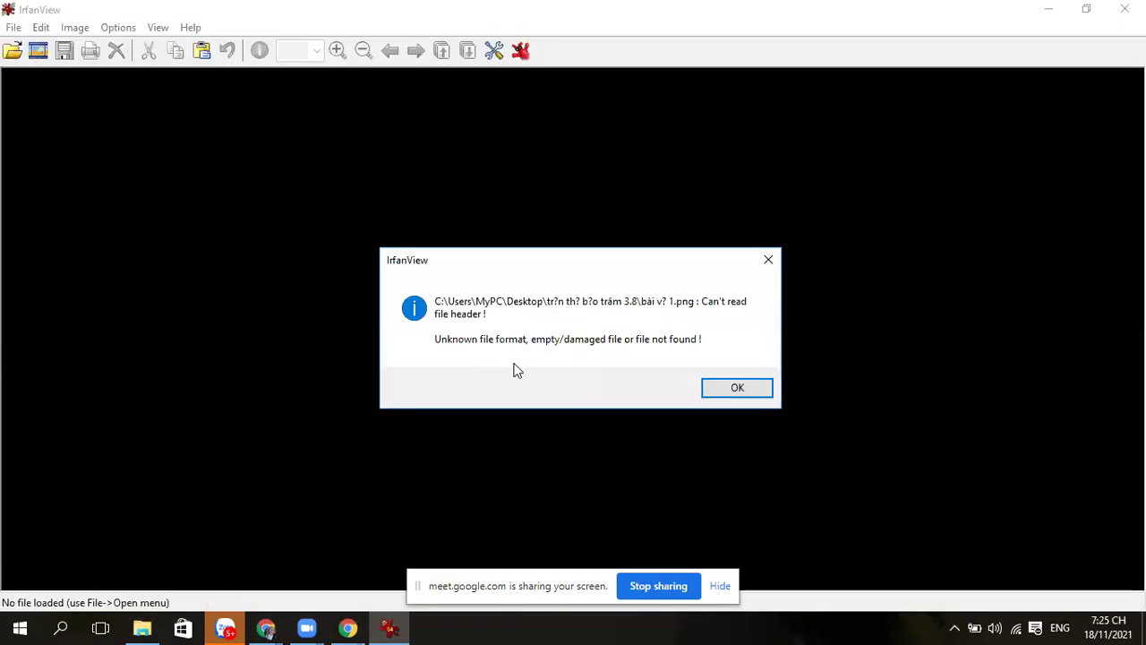
click(740, 387)
click(1125, 9)
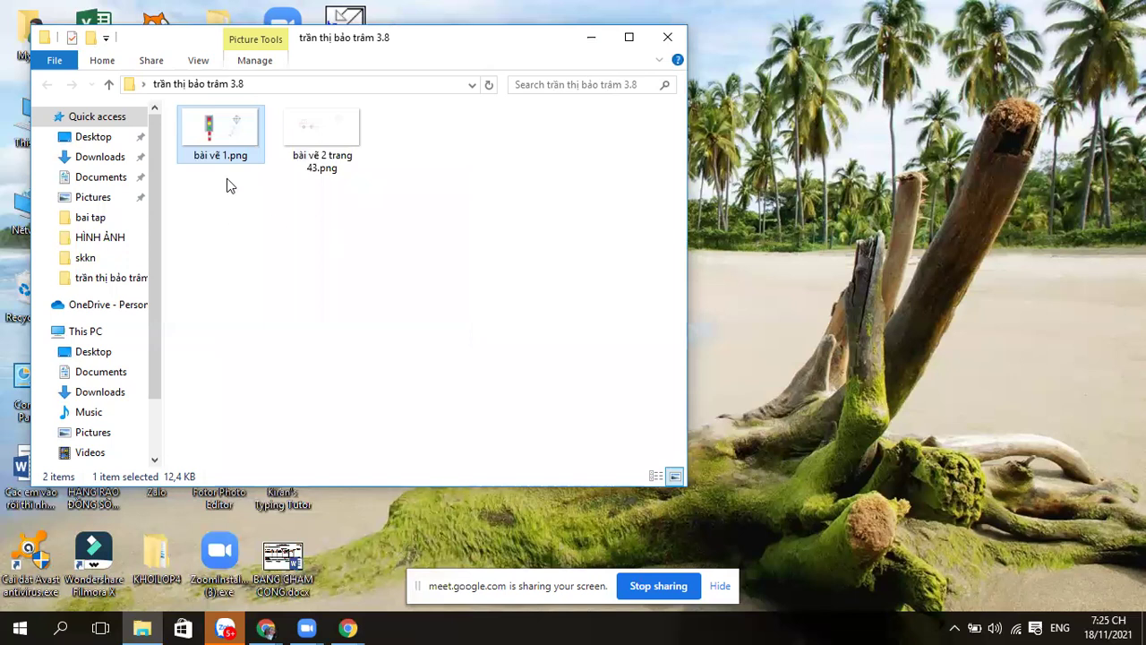
Open "bài vẽ 1.png" in Paint to check the saved drawing, and close both Paint and the folder
right_click(216, 126)
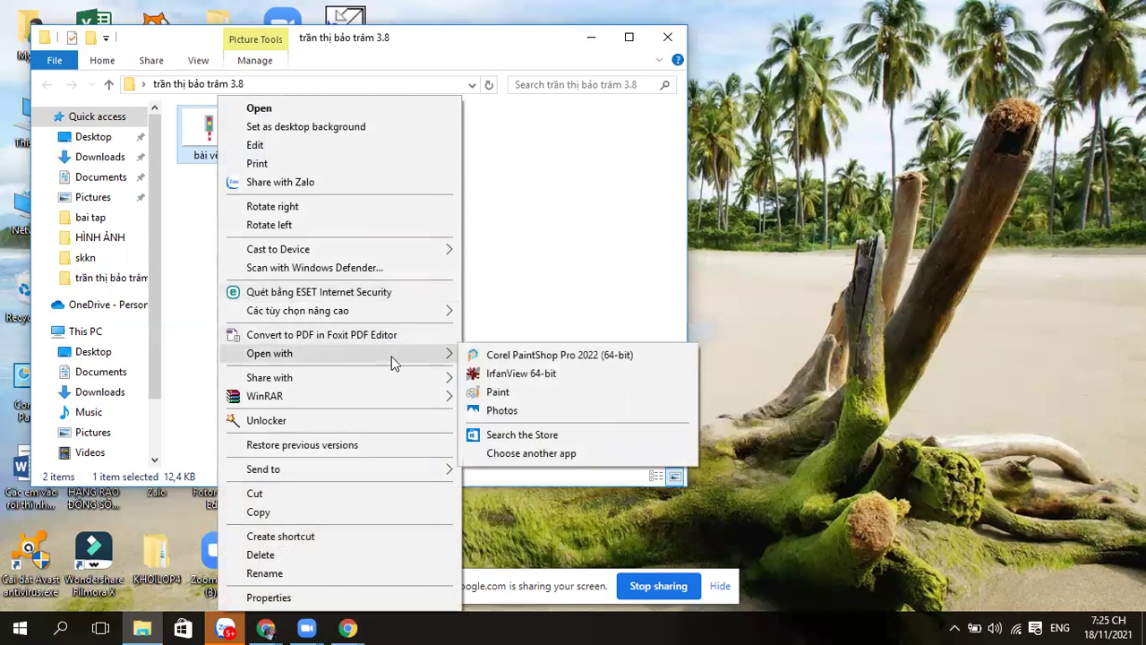
click(483, 393)
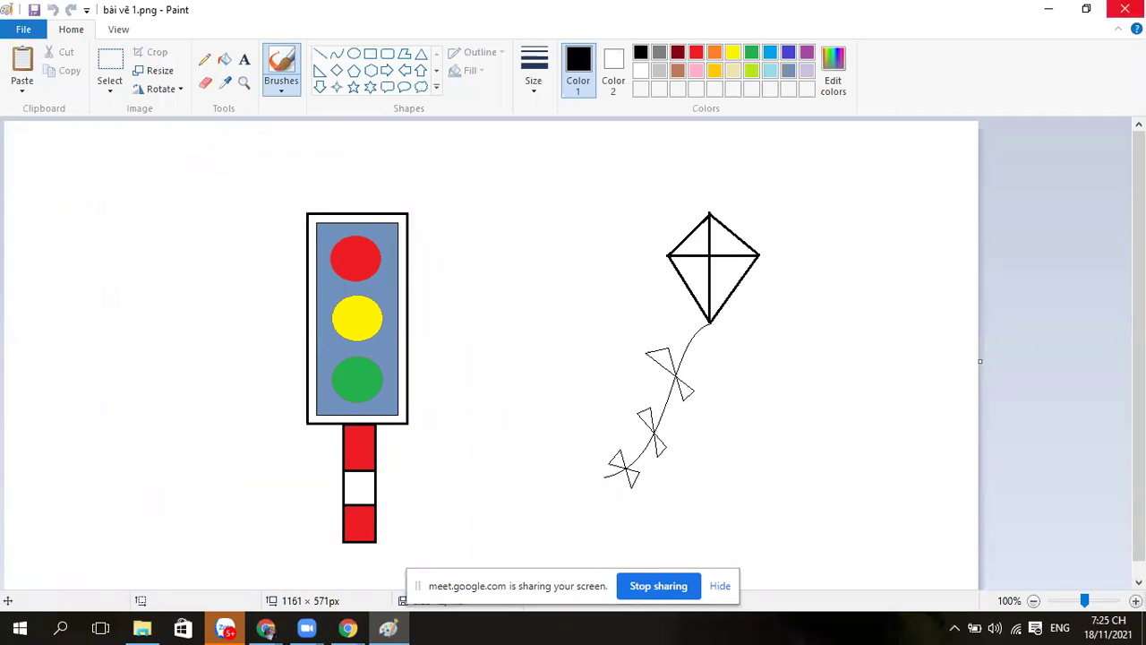
click(1125, 9)
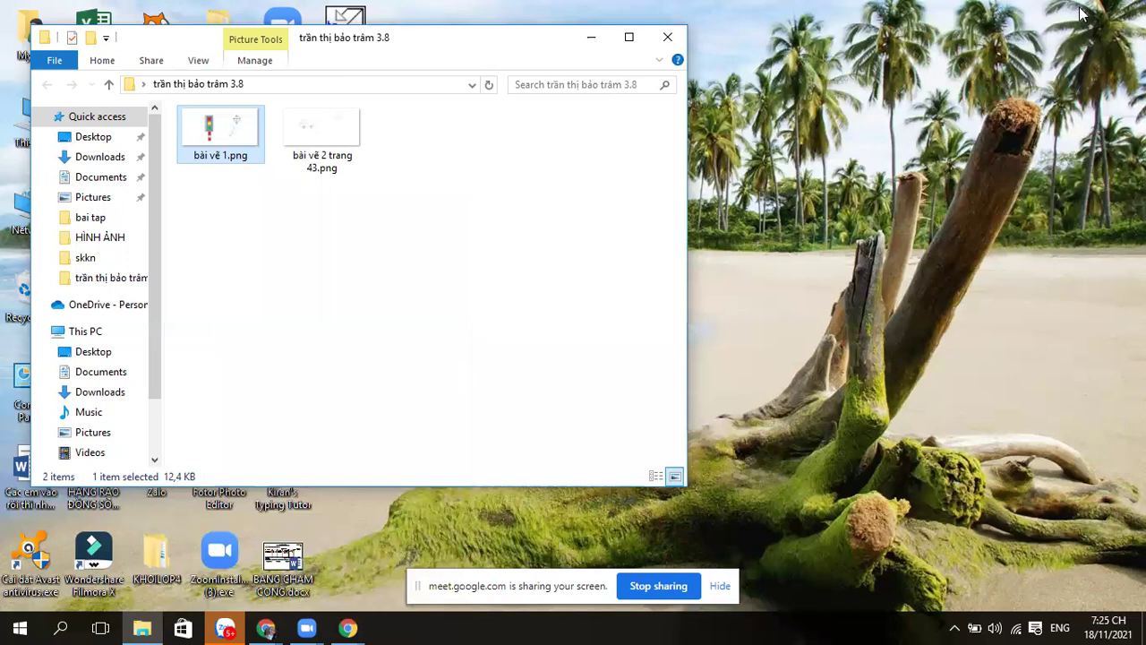
click(667, 36)
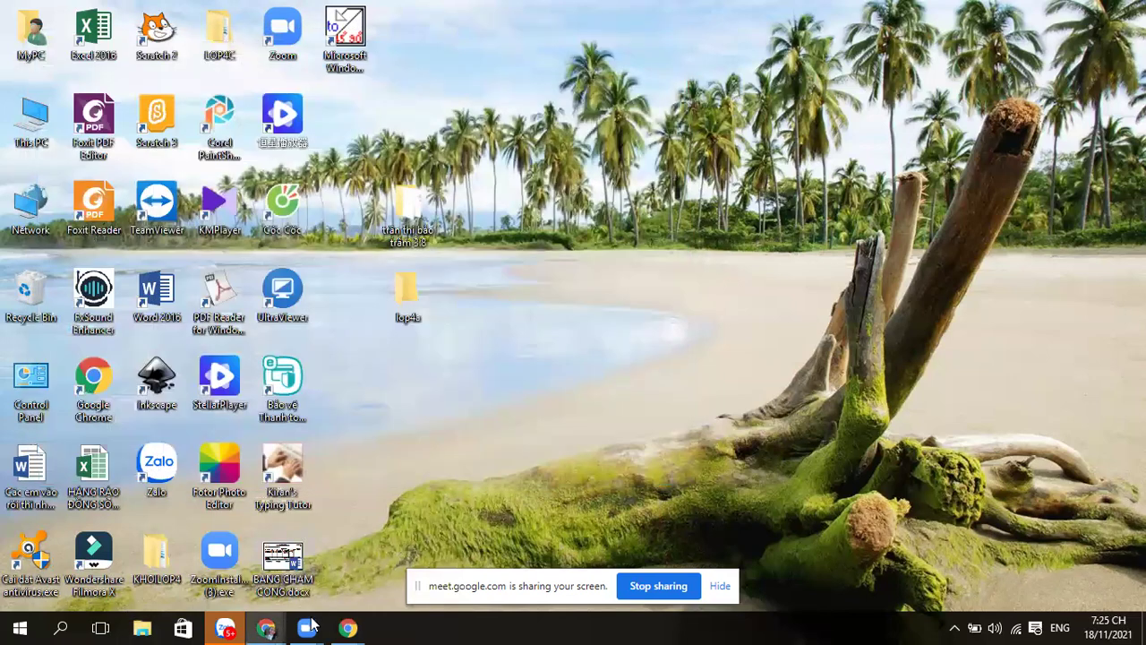
mouse_move(348, 627)
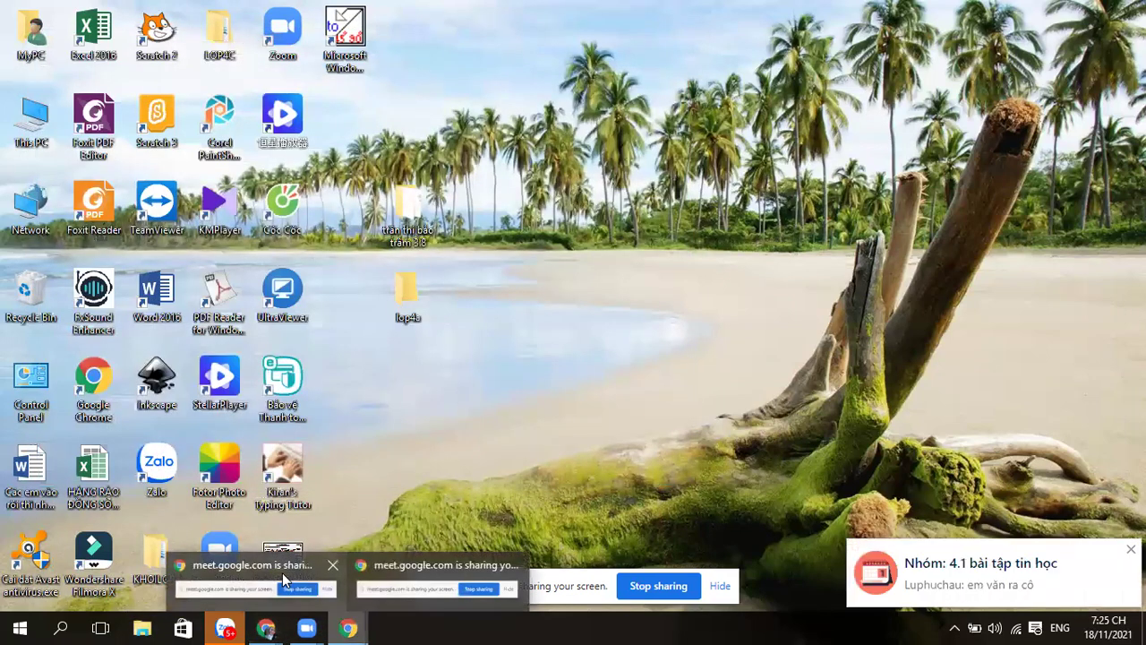
click(282, 572)
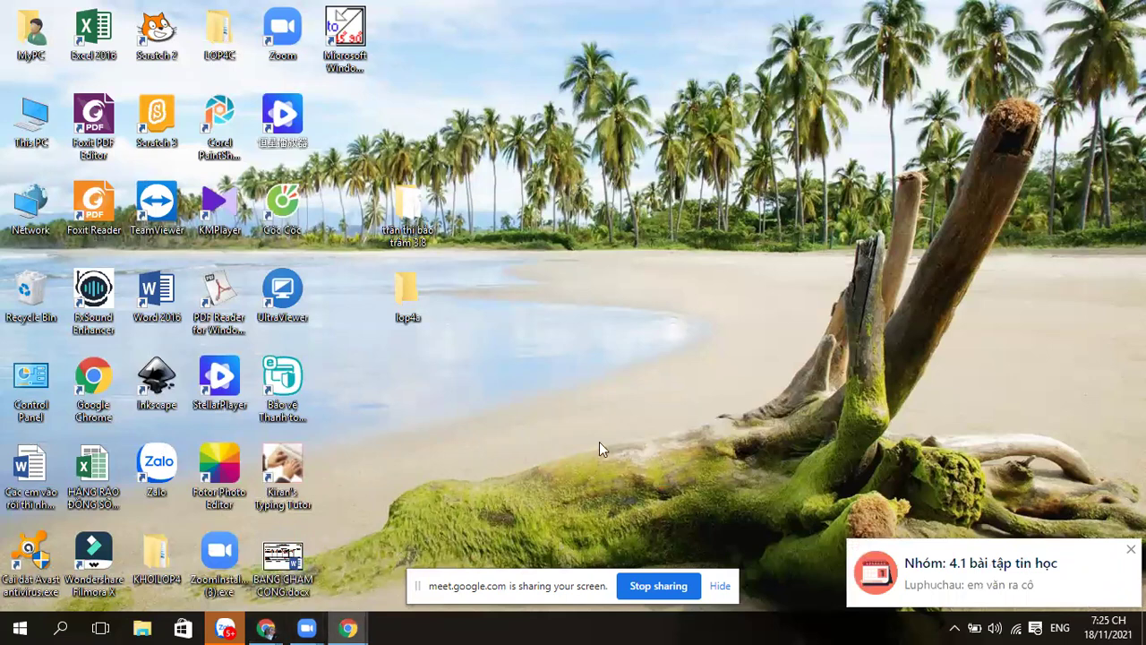
mouse_move(306, 627)
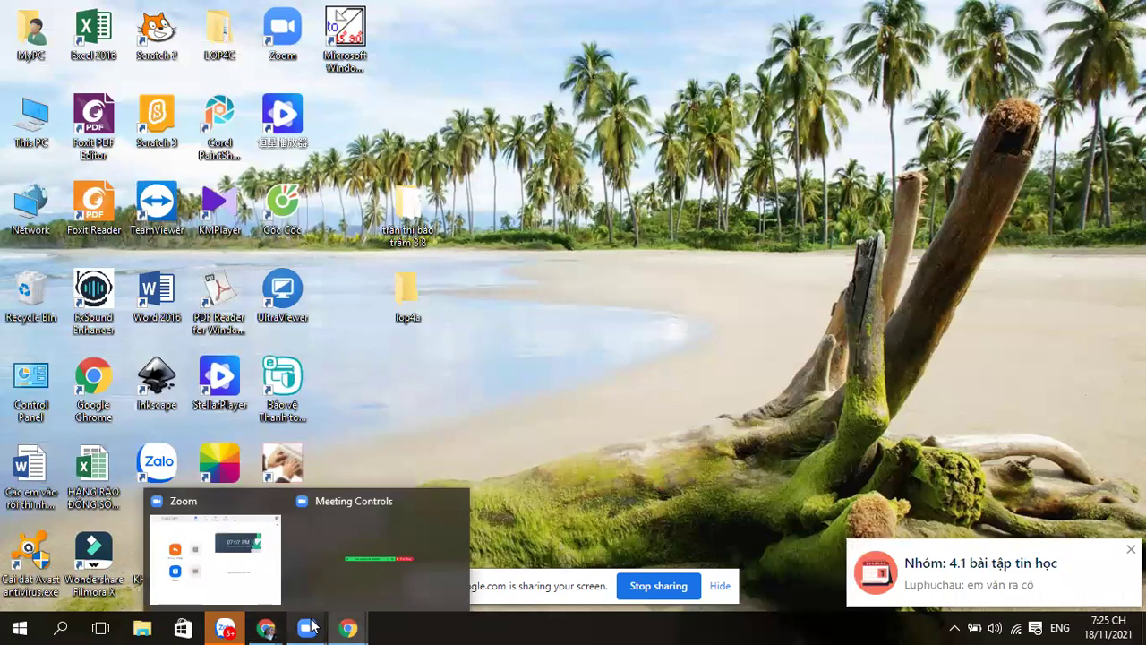
click(305, 559)
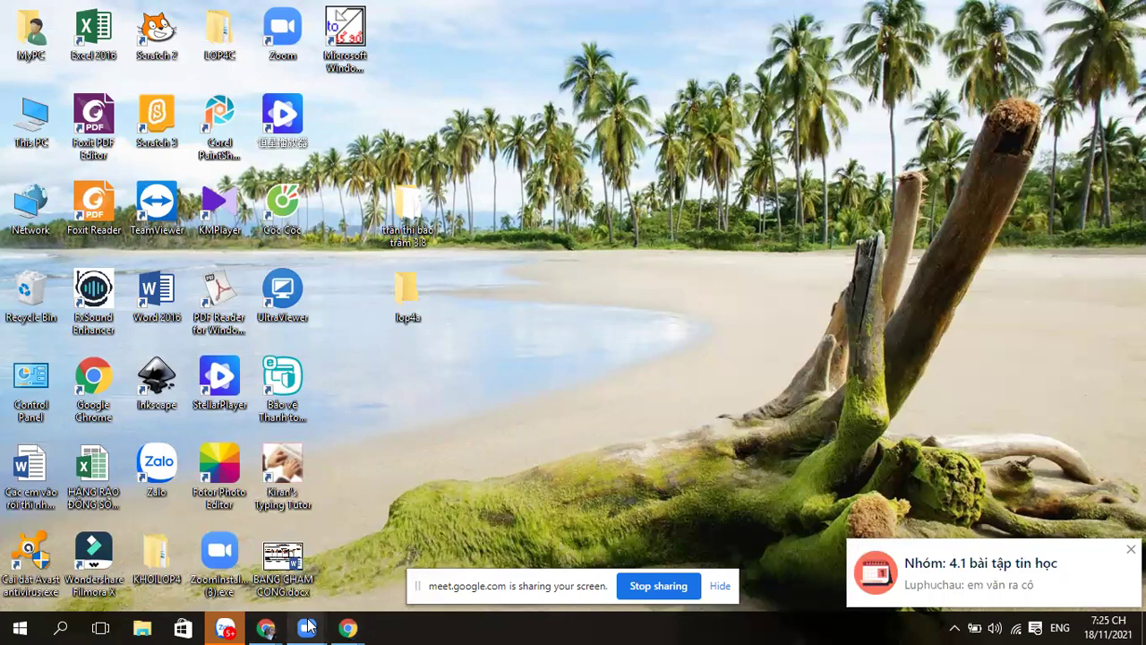
Switch to the first Google Meet call, admit the waiting participant and bring up the second call's window beside it
mouse_move(266, 627)
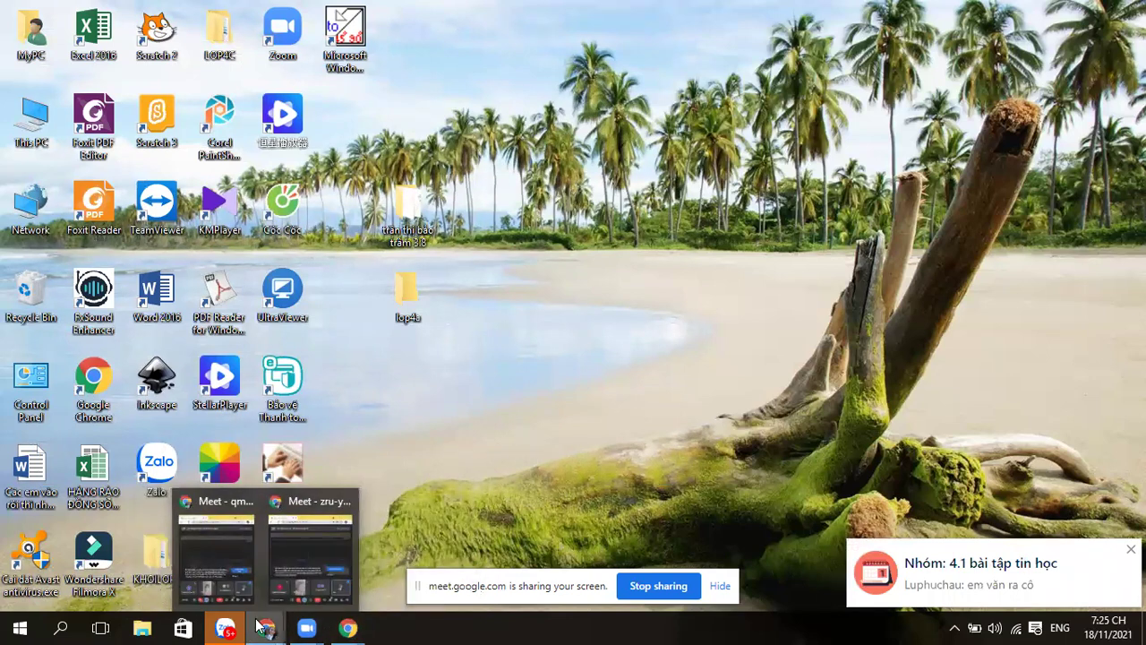
click(192, 529)
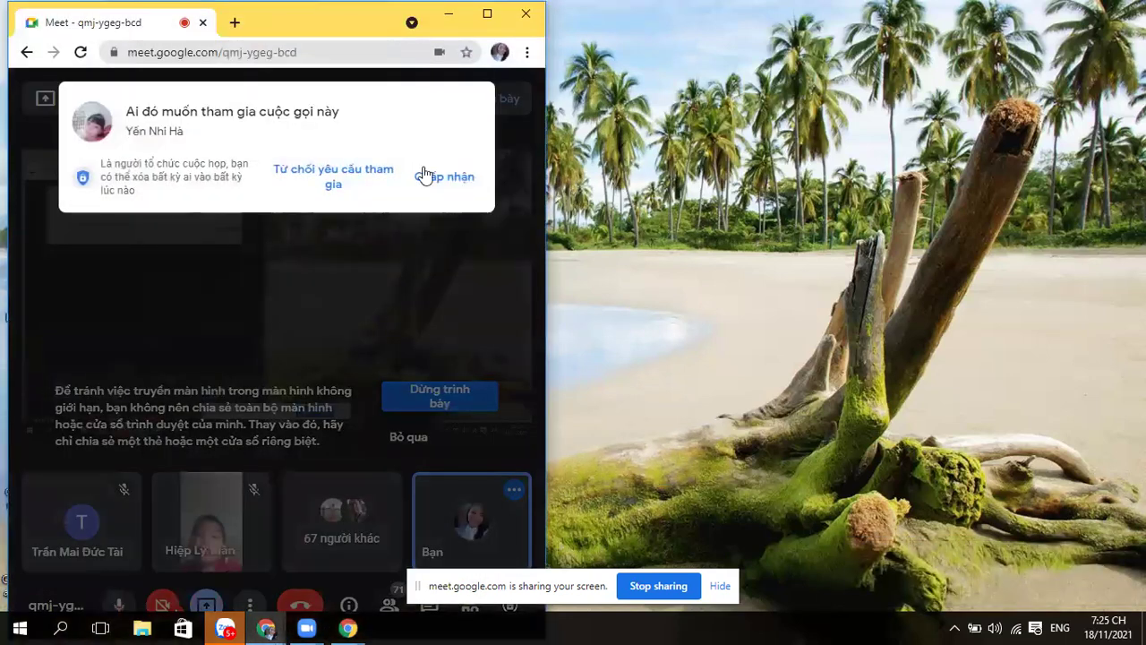
click(440, 179)
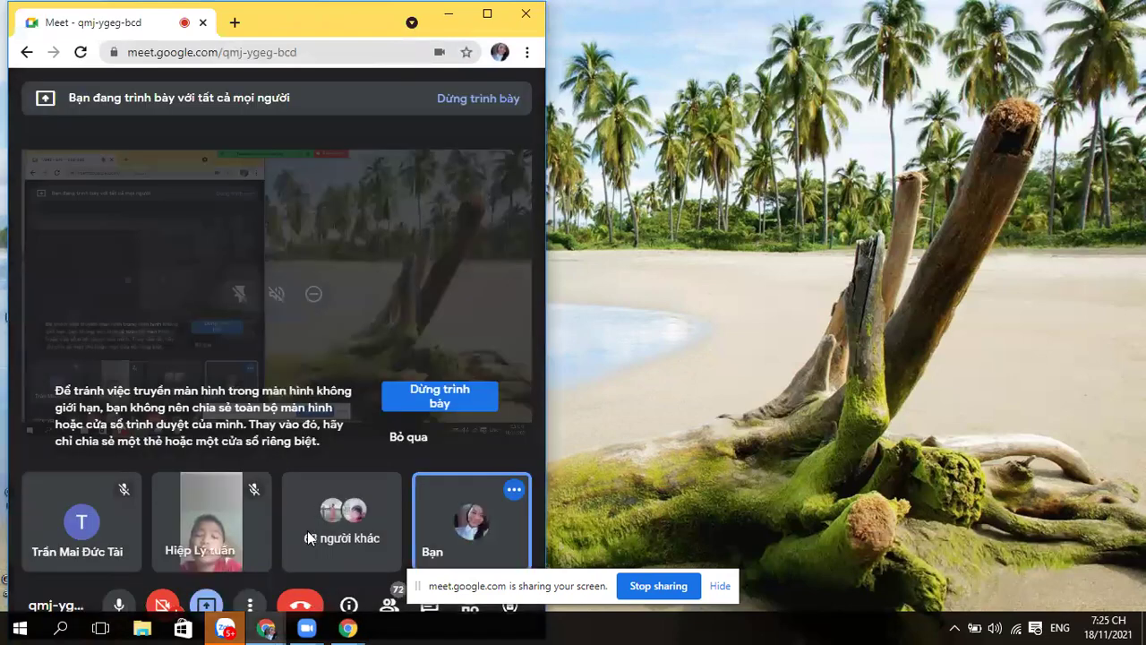
mouse_move(266, 627)
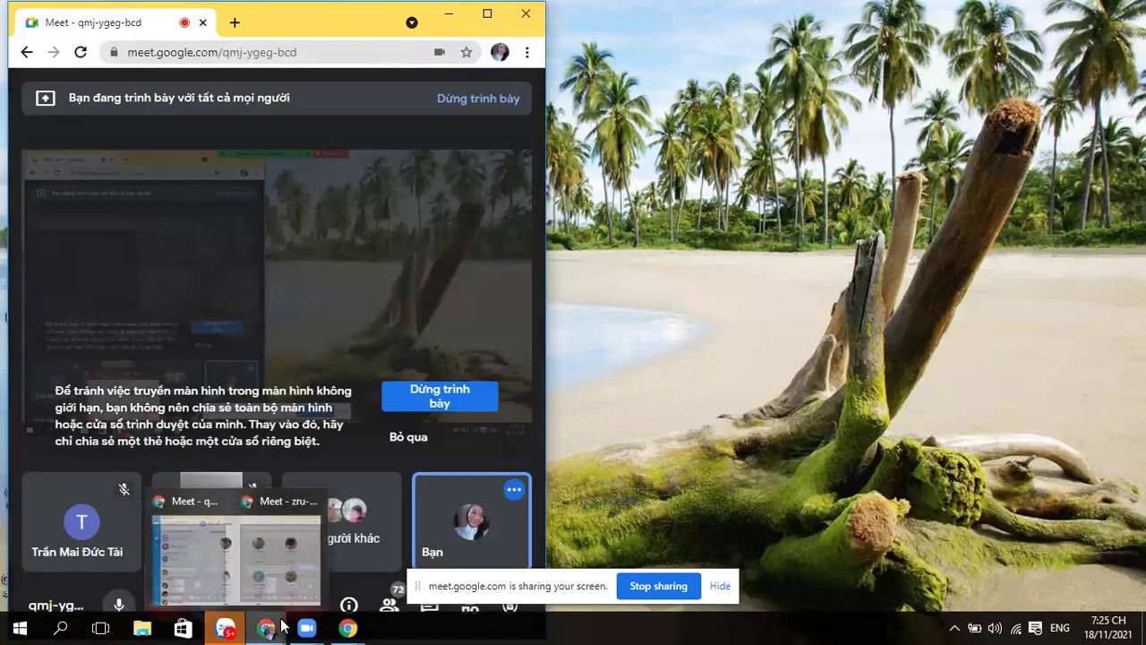
click(329, 526)
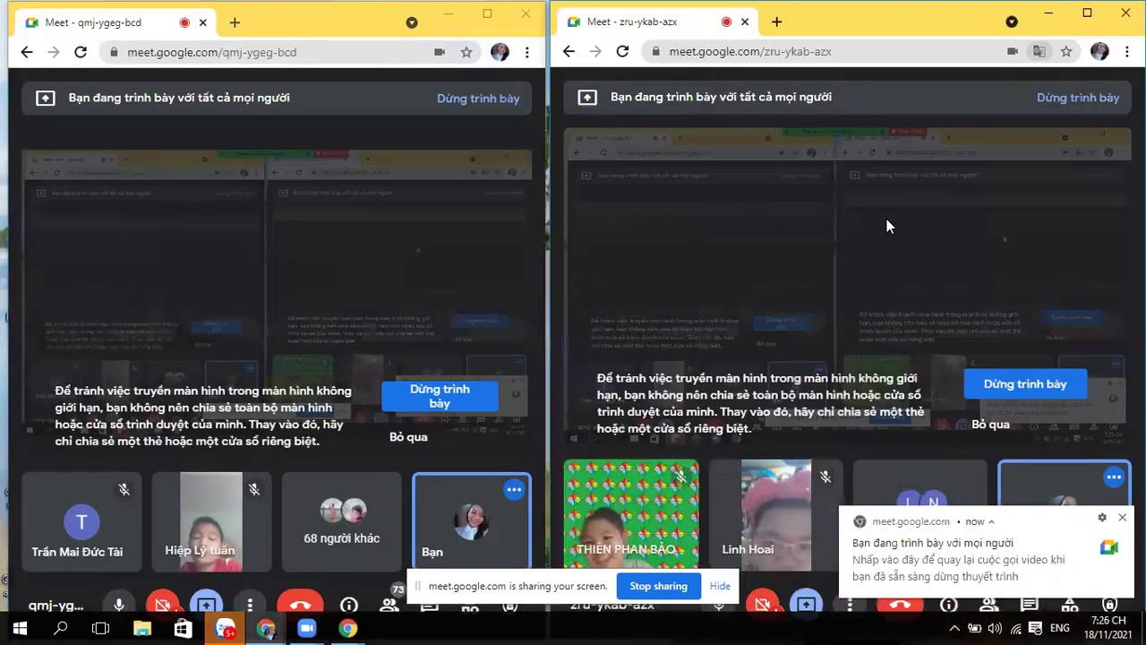
mouse_move(781, 476)
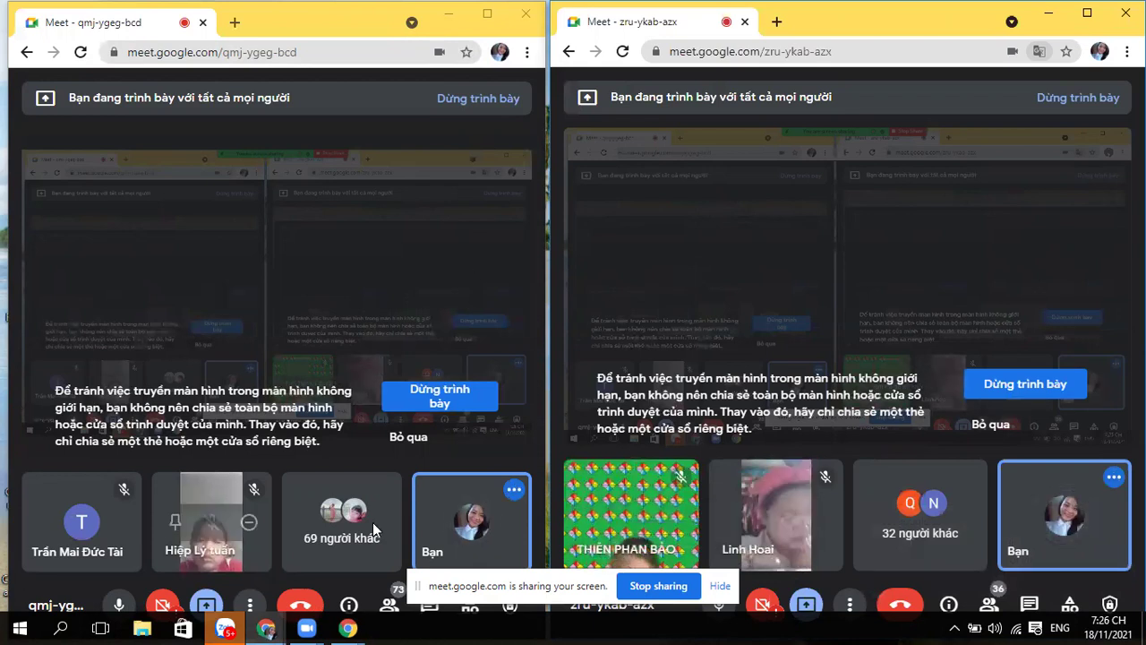
mouse_move(285, 627)
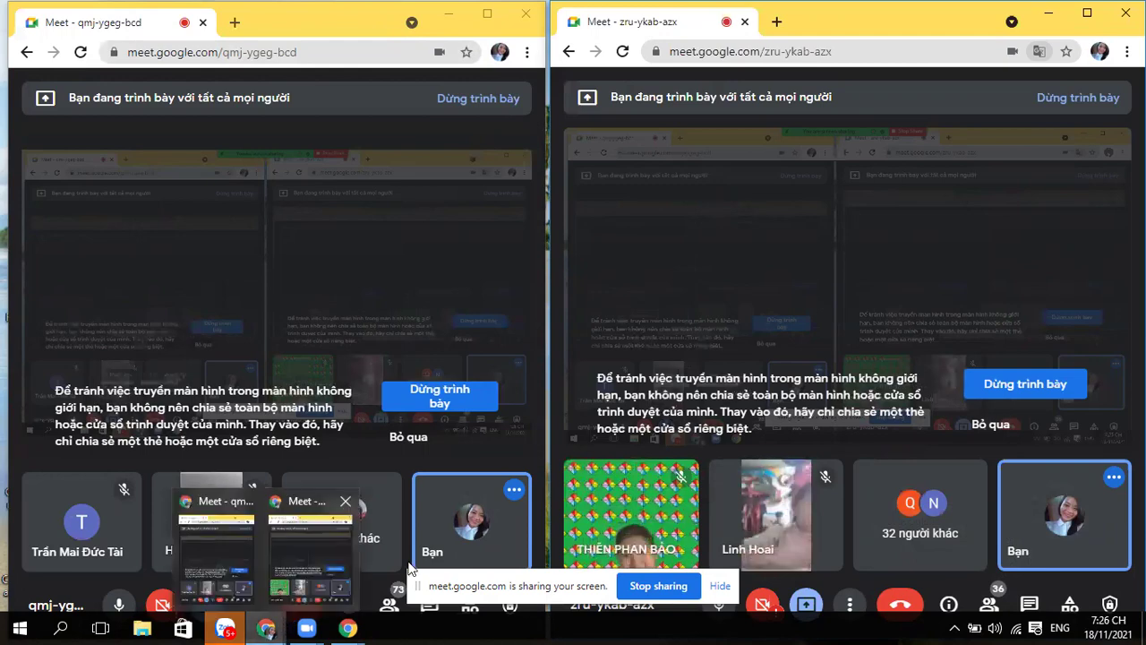
Show the desktop and start Paint with a new blank picture
key(super+d)
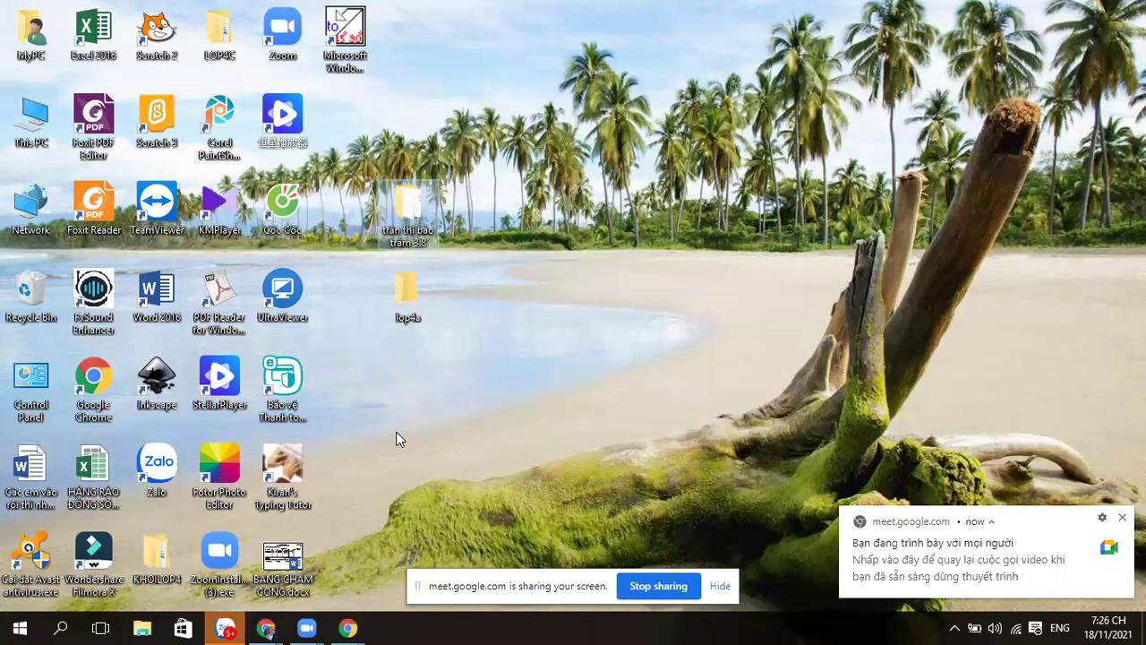
click(18, 627)
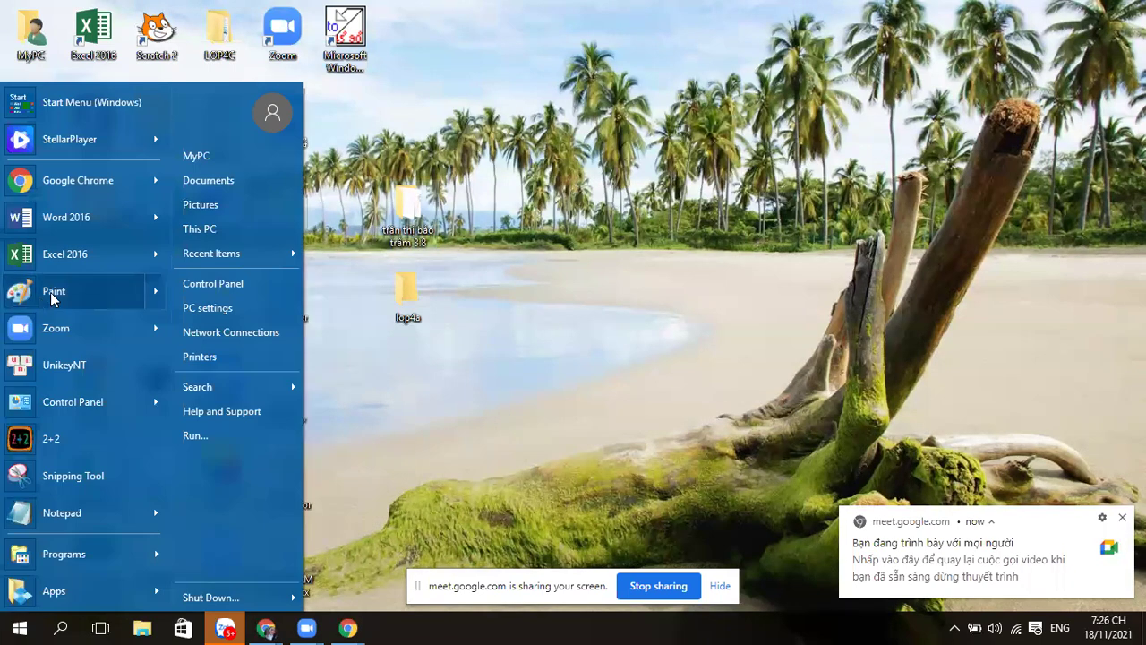
drag(51, 298, 52, 299)
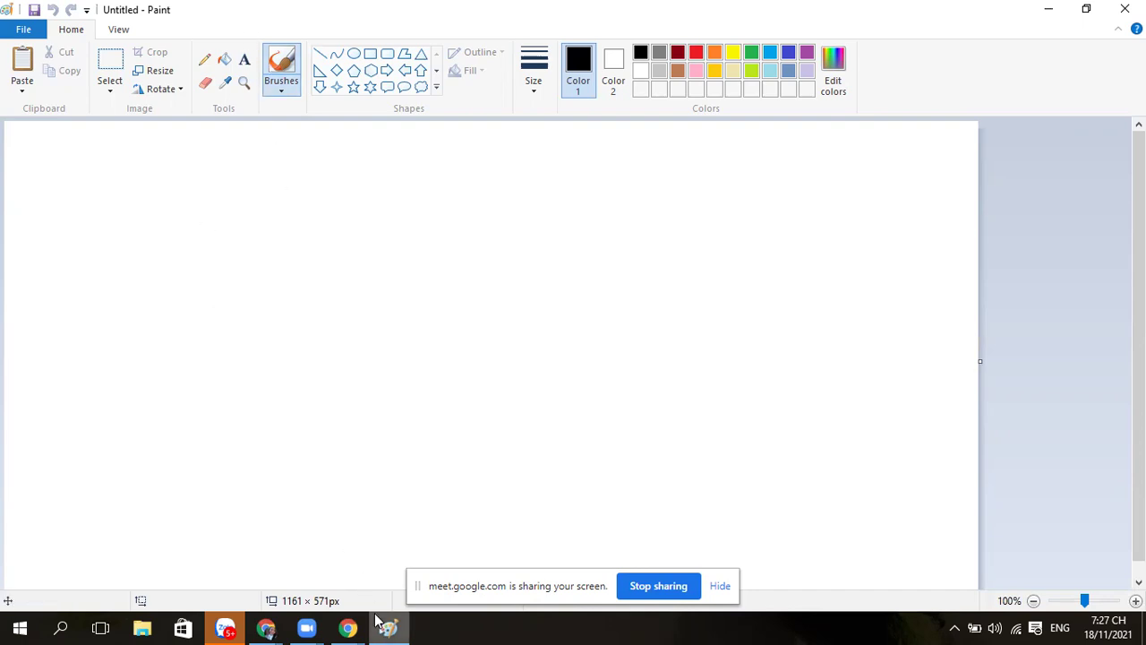
mouse_move(376, 617)
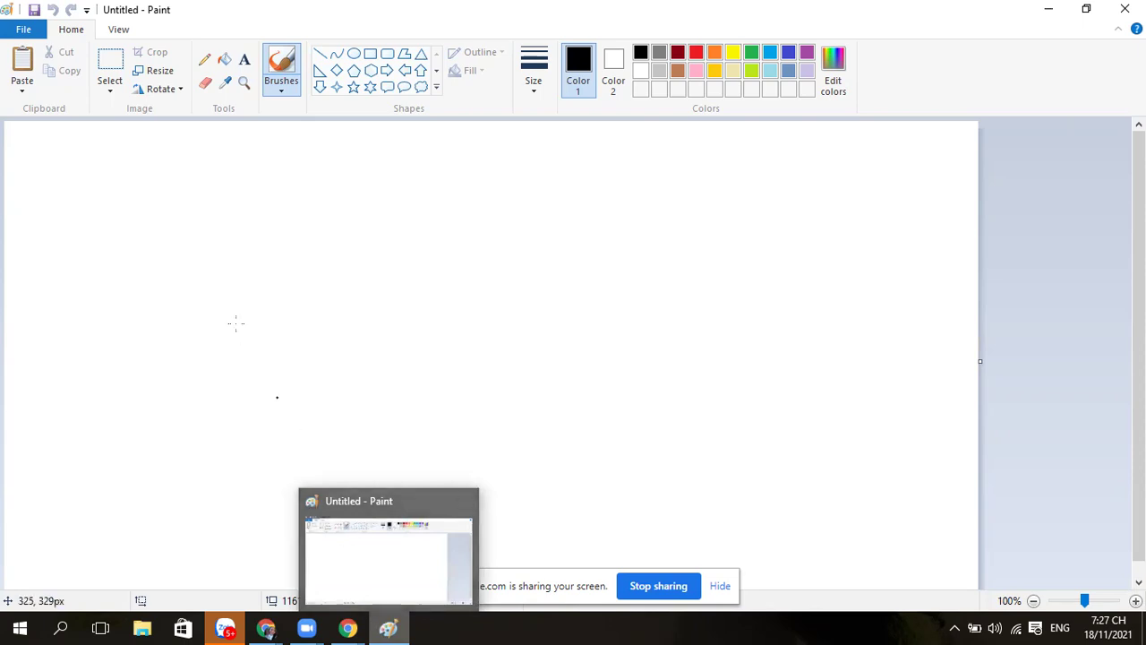
Draw a green circle about 224 px in diameter on the canvas, using the third line thickness for its outline
click(355, 57)
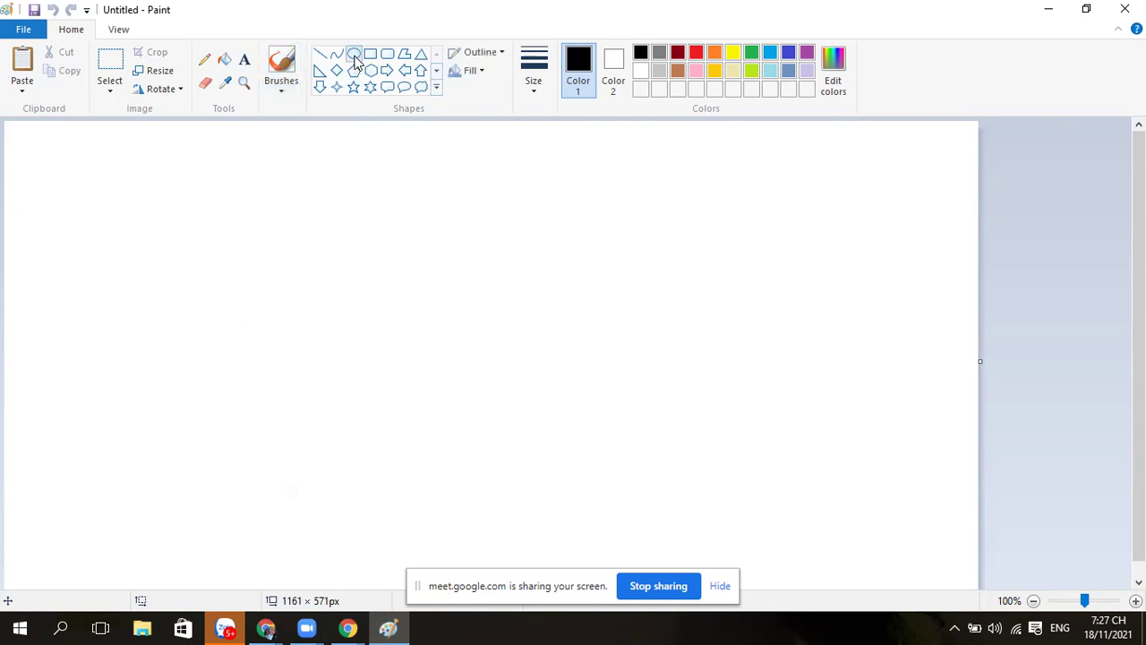
click(532, 93)
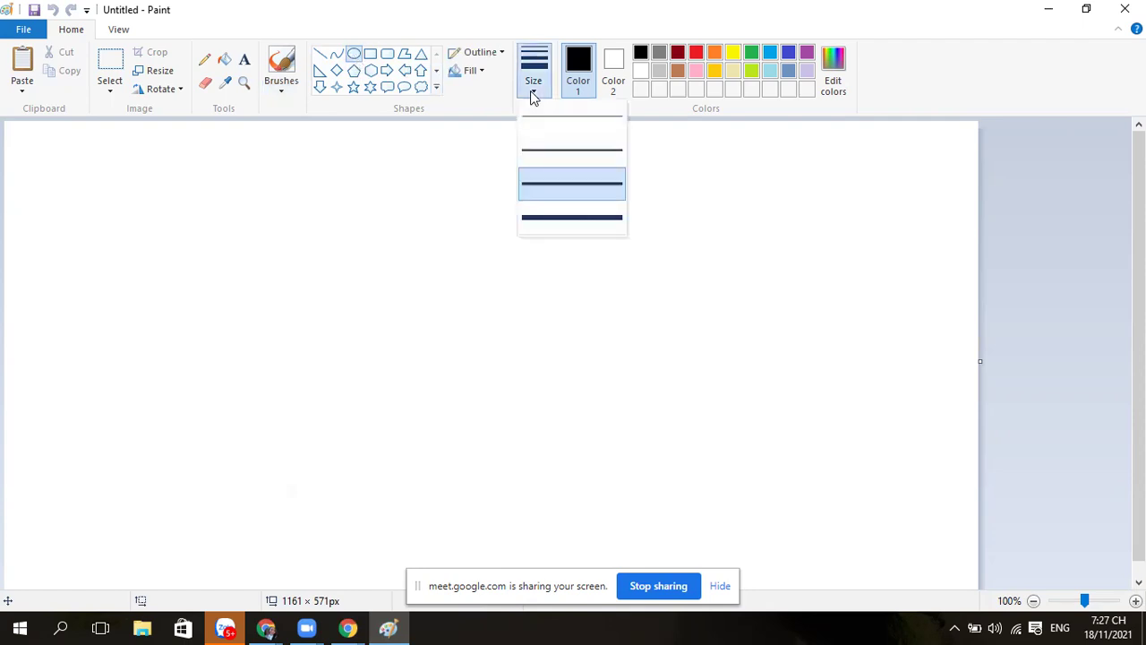
click(562, 183)
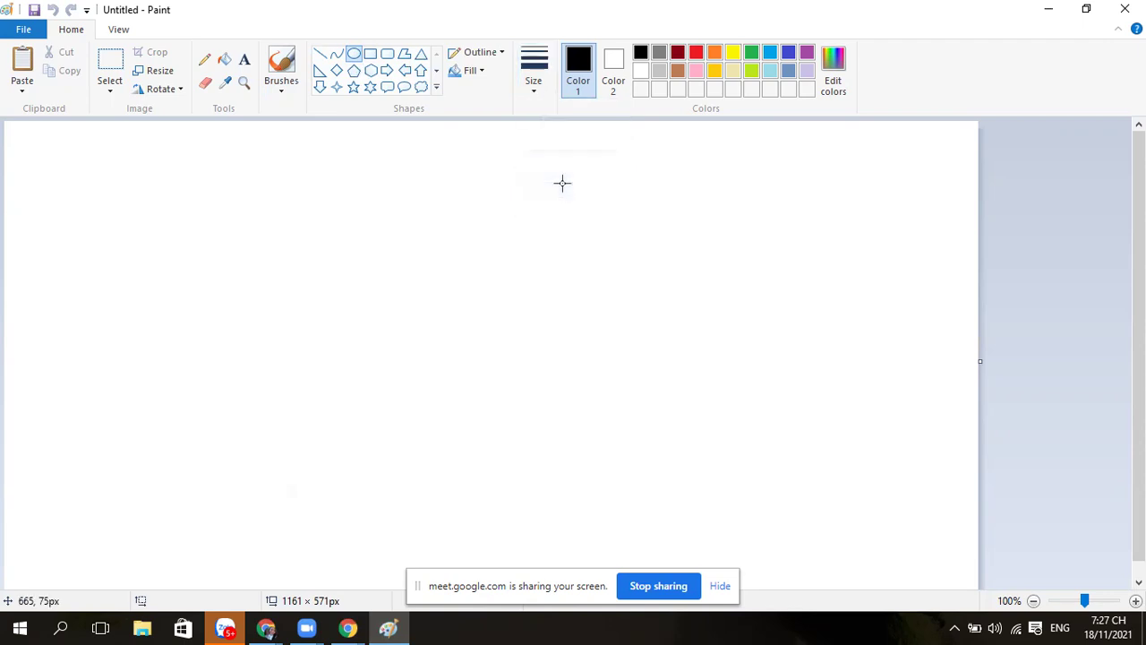
click(751, 54)
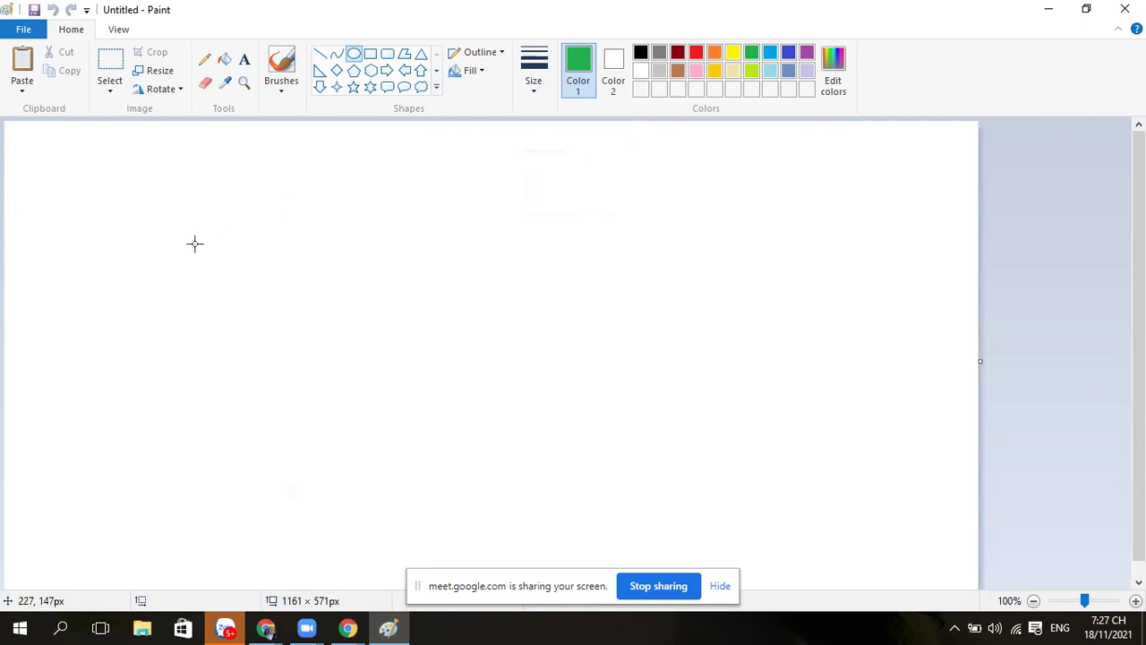
drag(195, 244, 462, 431)
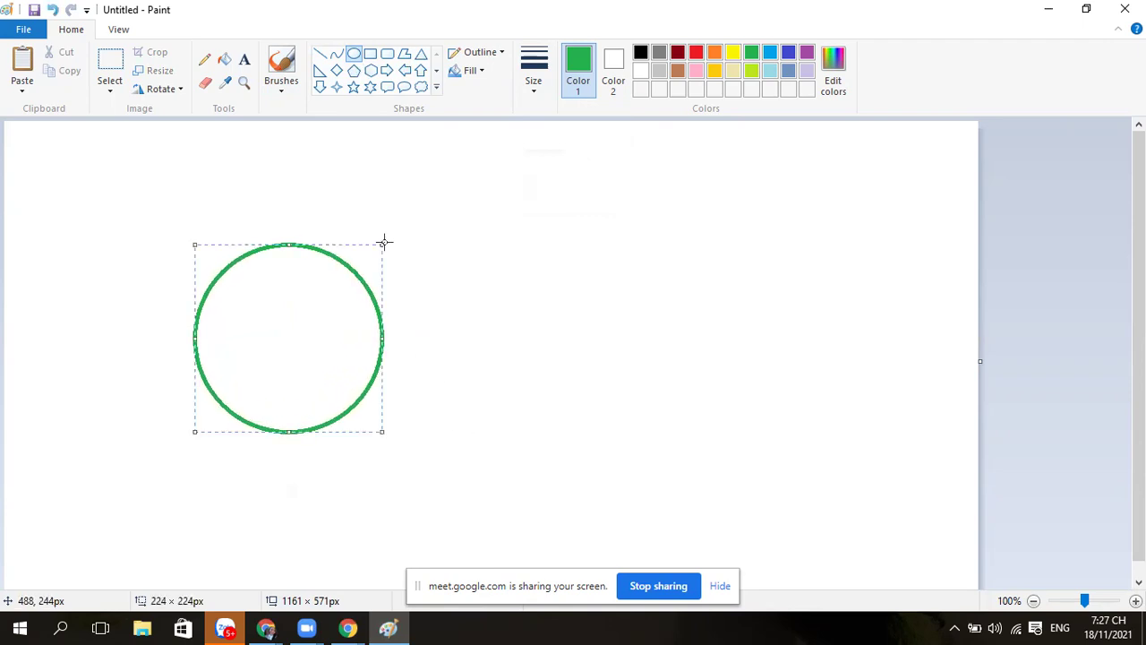
click(358, 200)
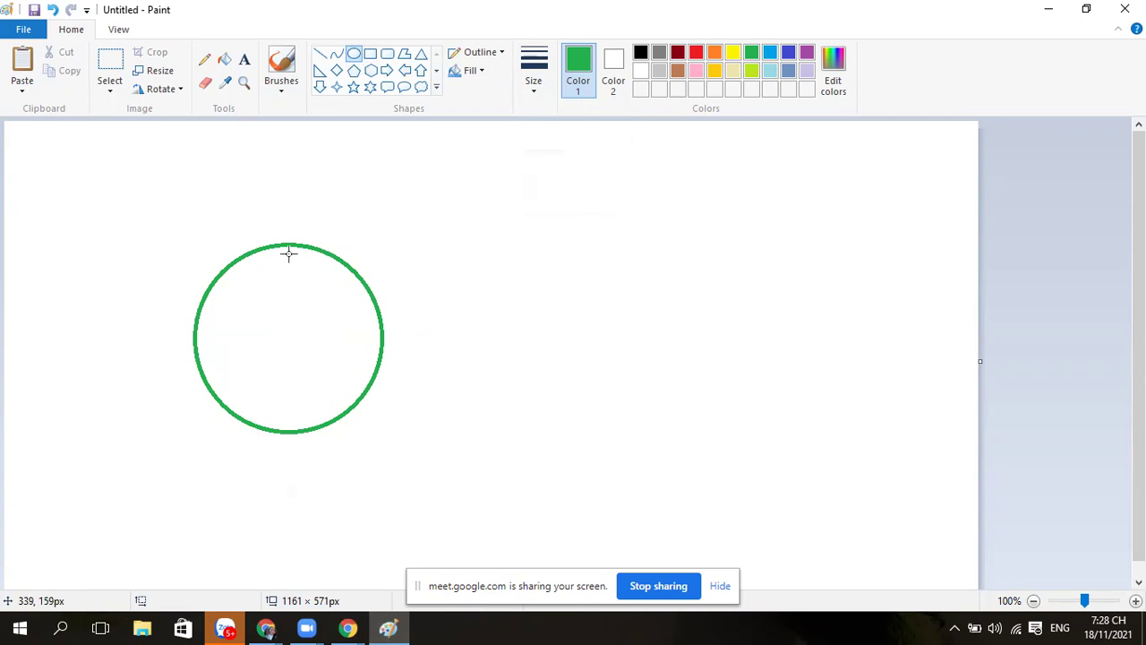
Turn on the gridlines over the canvas and return to the drawing tools
click(118, 29)
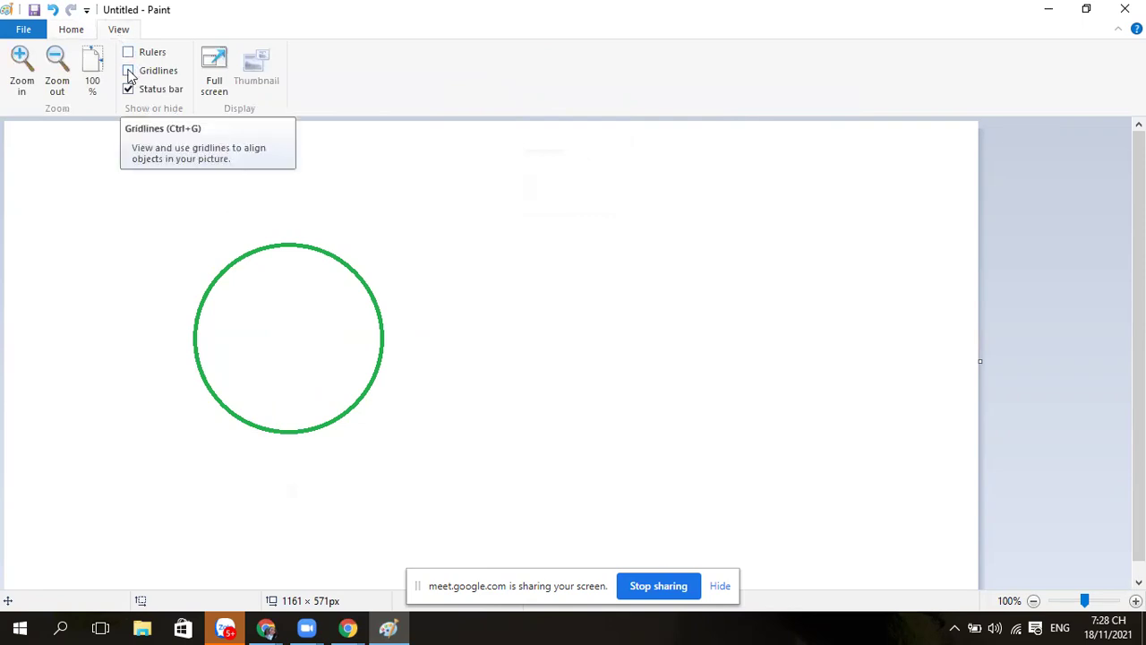
click(128, 71)
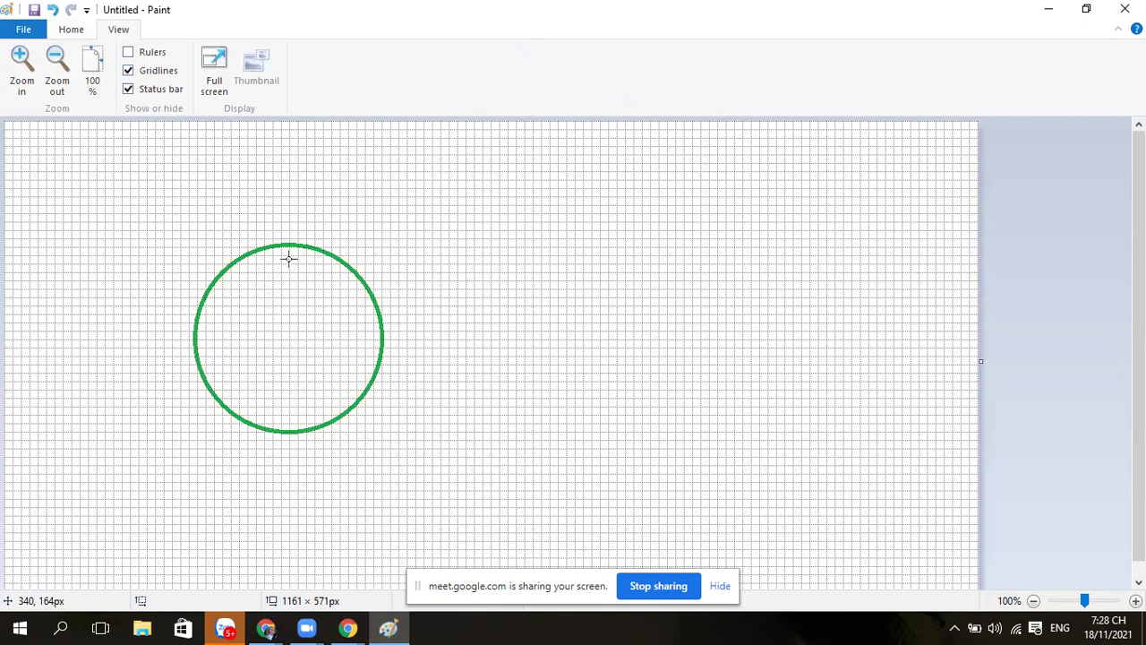
click(72, 30)
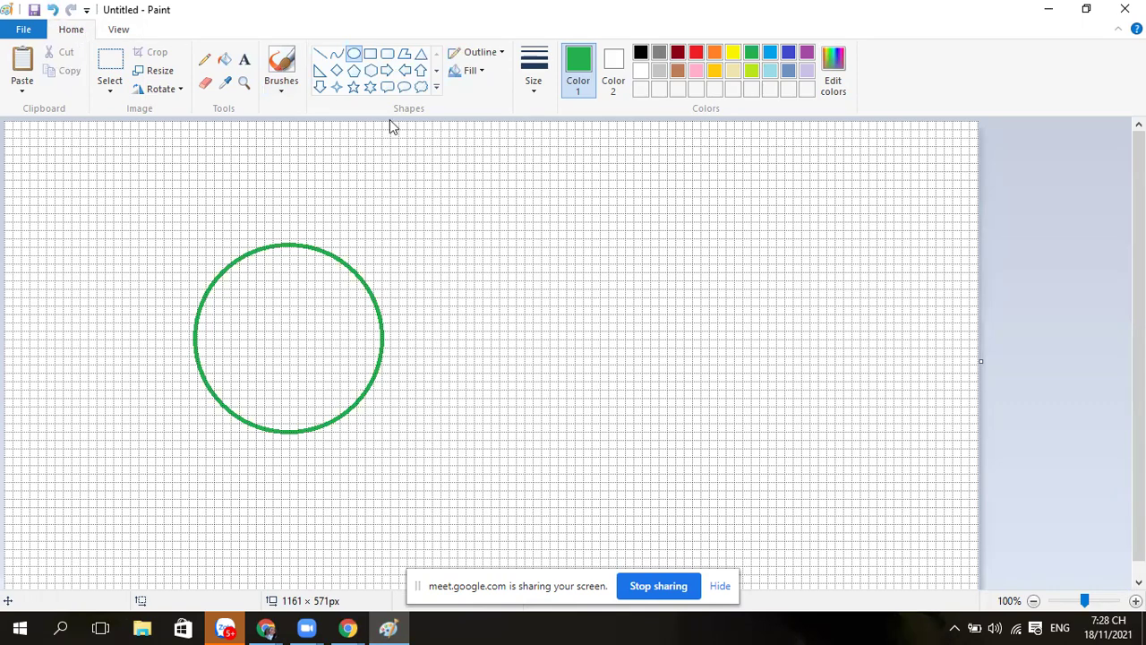
Add the number "12" as black text just inside the top of the green circle
click(244, 60)
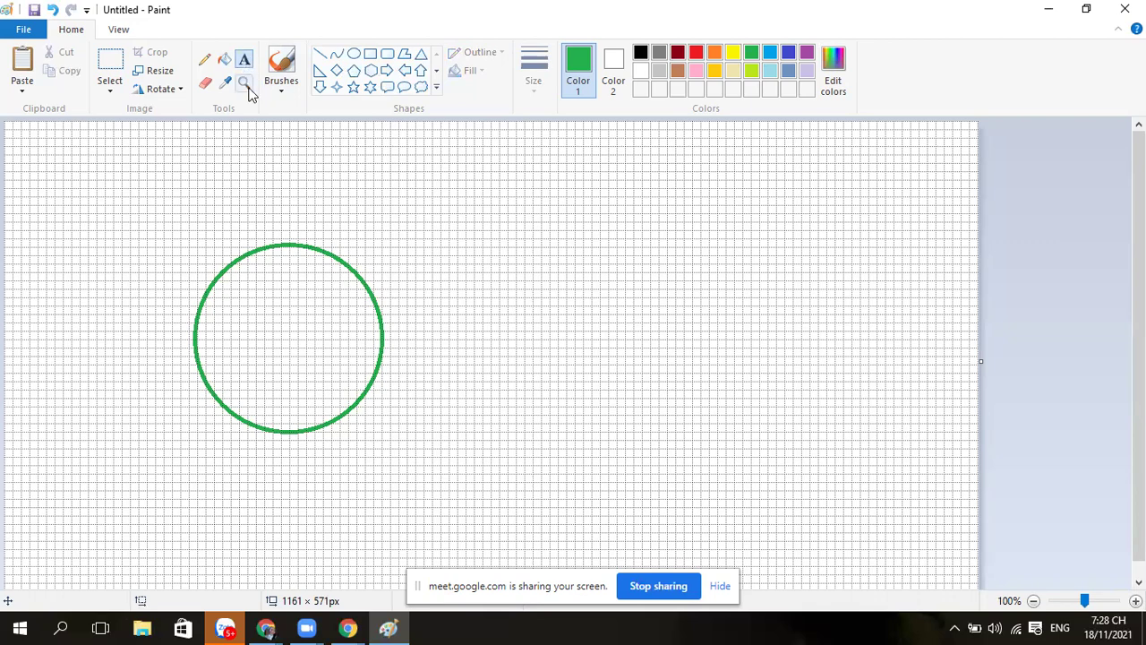
click(282, 255)
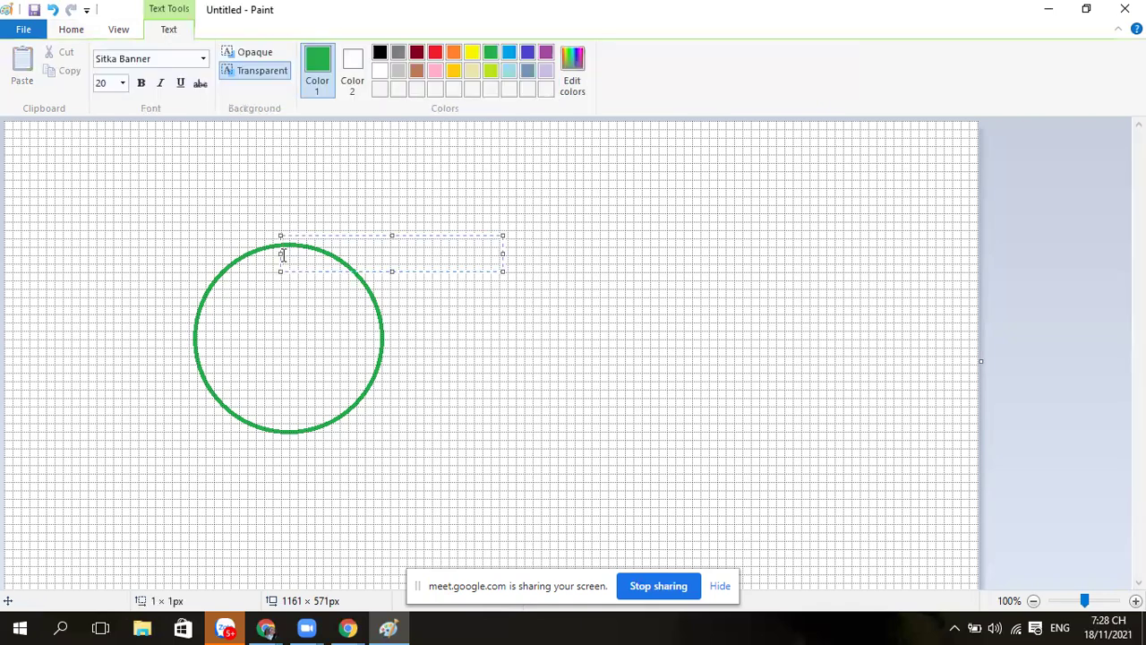
text(12)
key(BackSpace)
key(BackSpace)
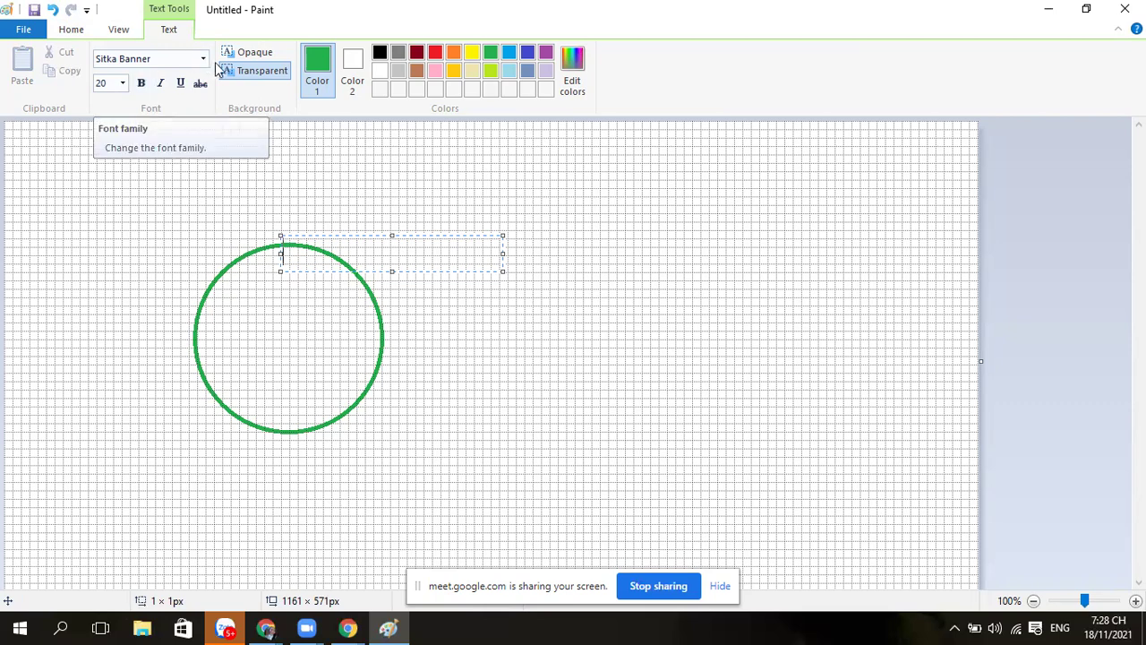
click(379, 54)
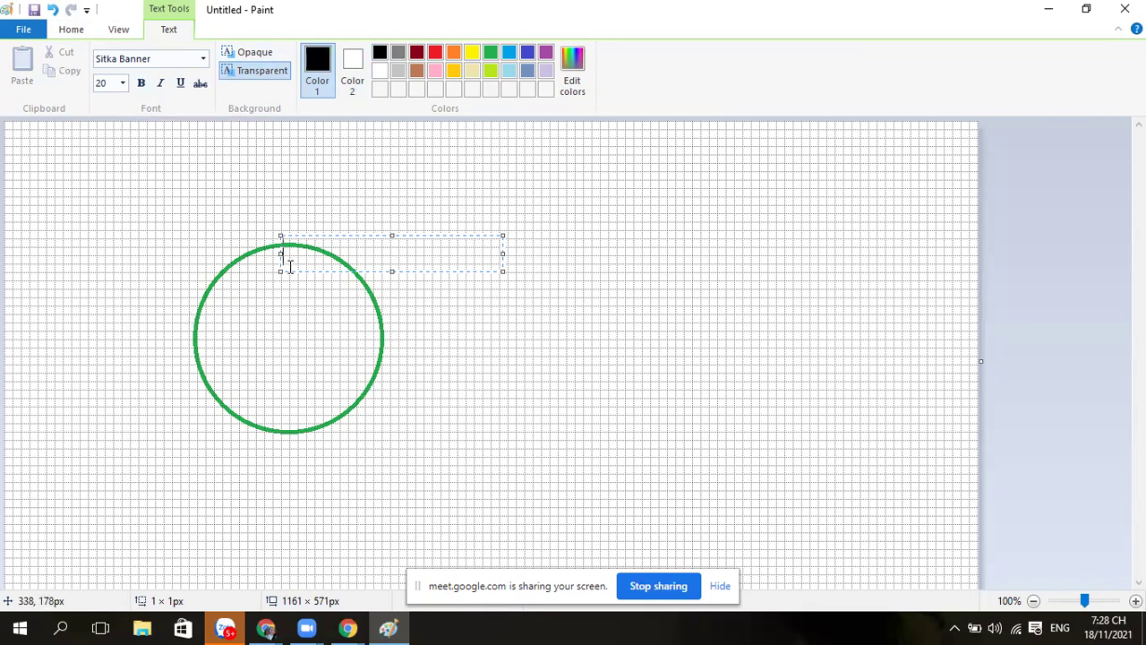
text(12)
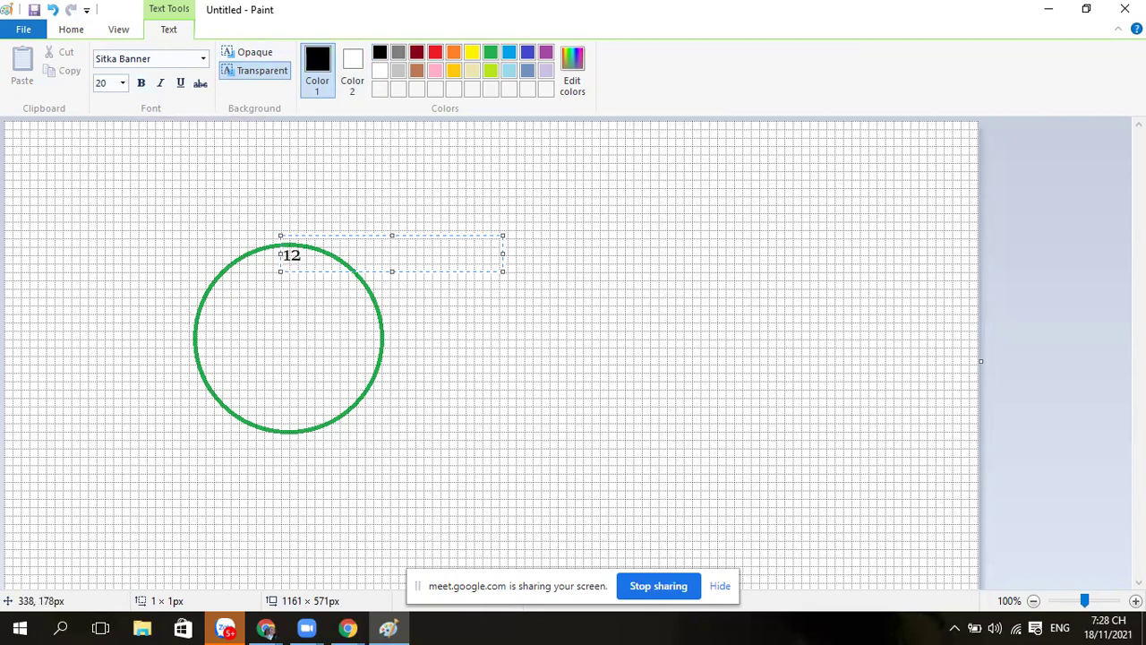
Shift the "12" text slightly left and down so it sits centred below the circle's top edge
click(122, 84)
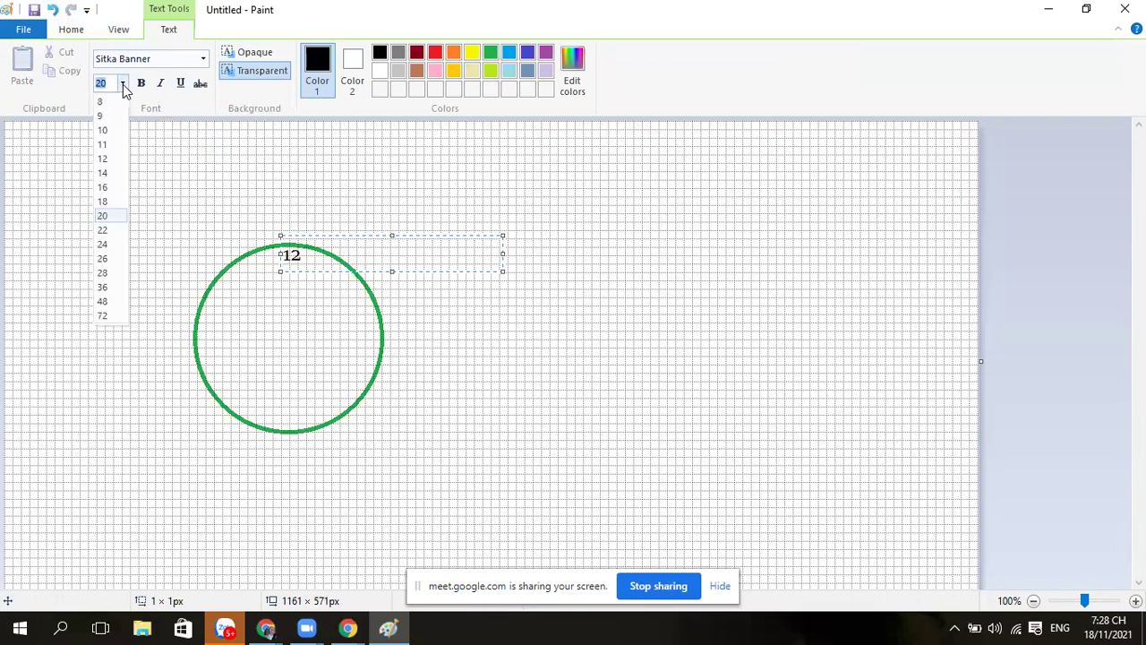
click(123, 85)
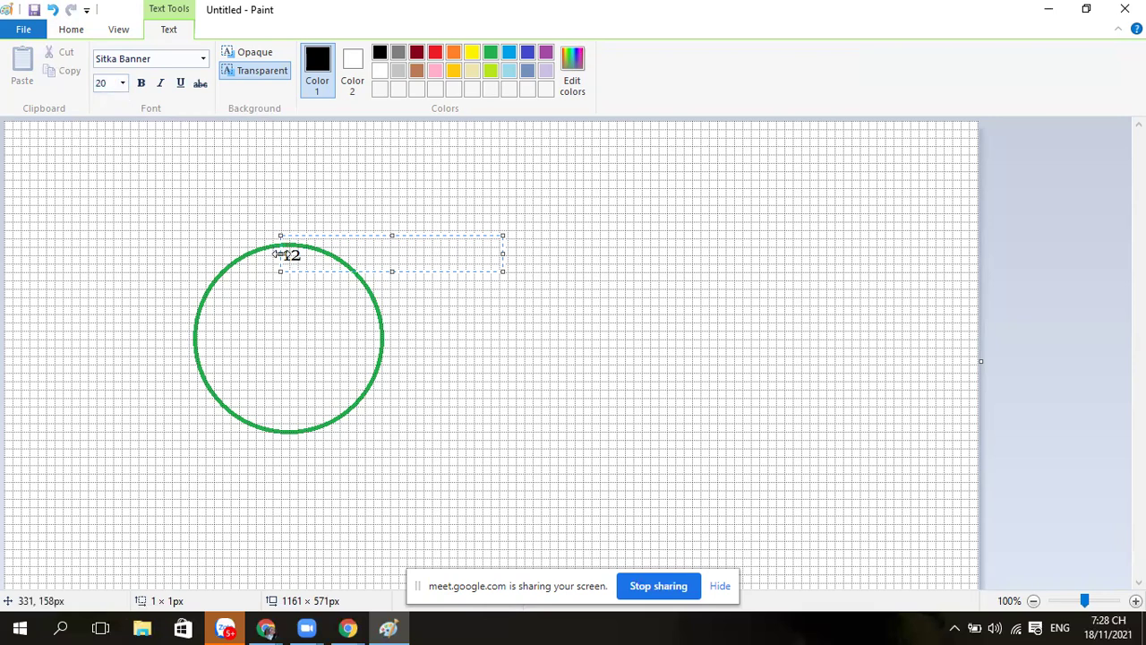
drag(277, 254, 274, 254)
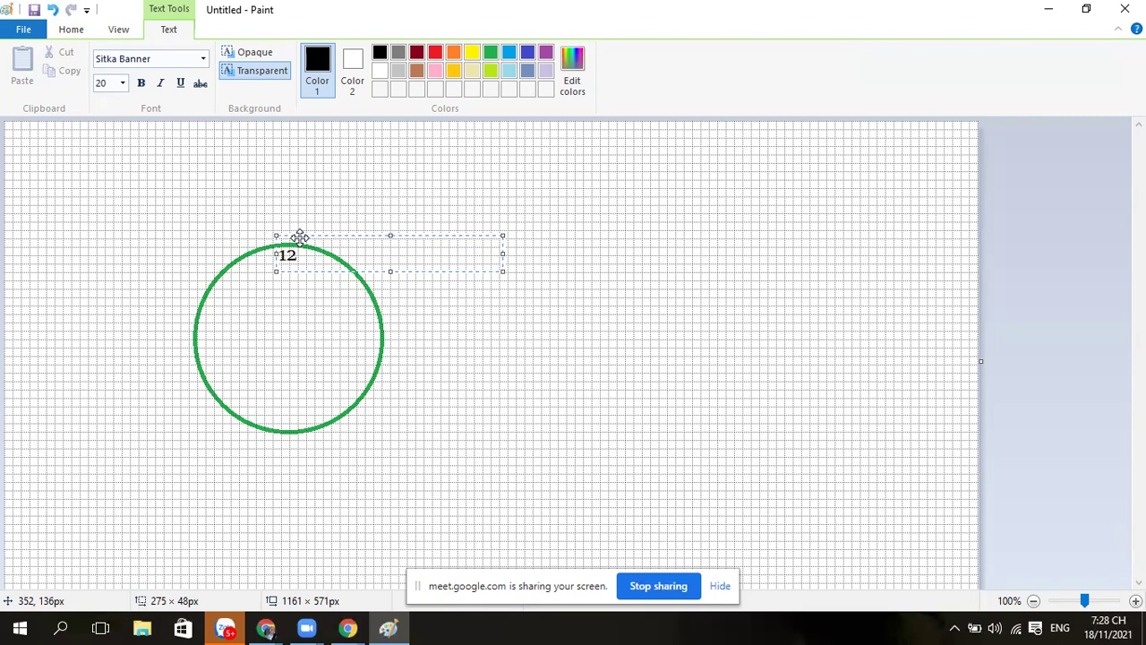
drag(300, 238, 300, 246)
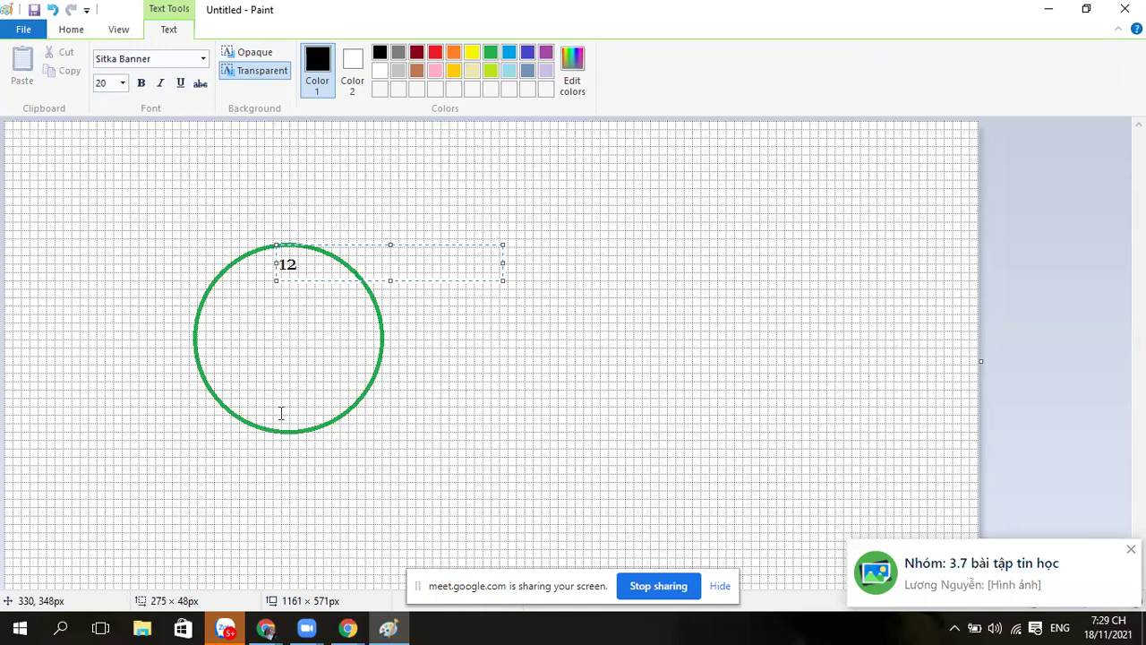
Add the clock numbers "6", "9" and "3" in black just inside the circle's bottom, left and right edges
click(281, 413)
click(281, 413)
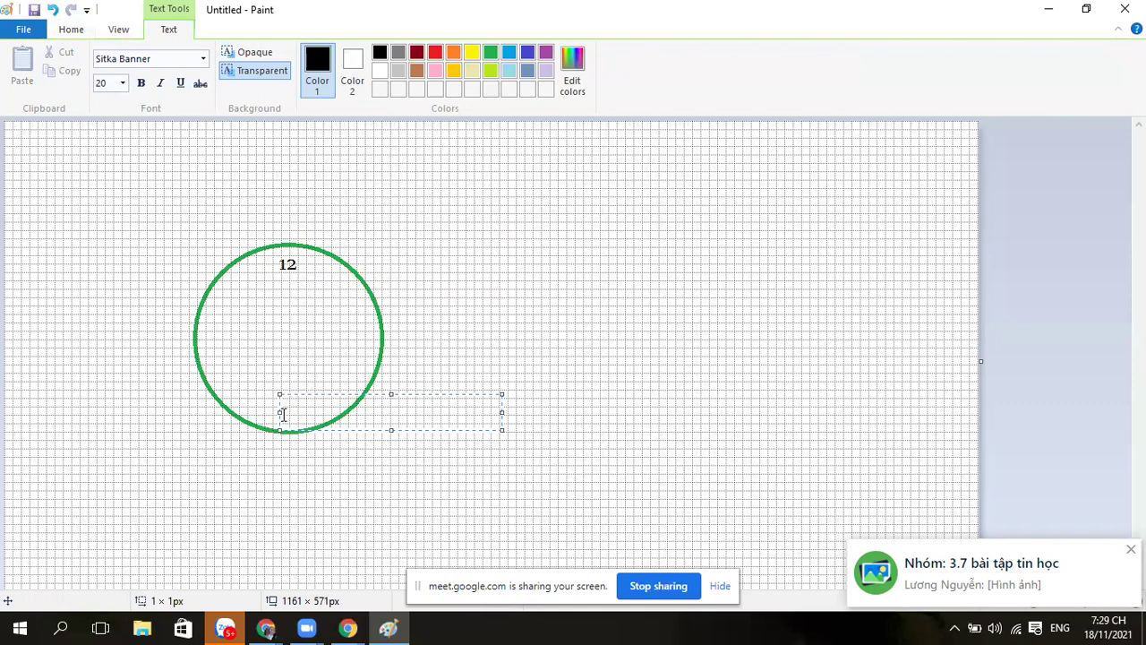
text(6)
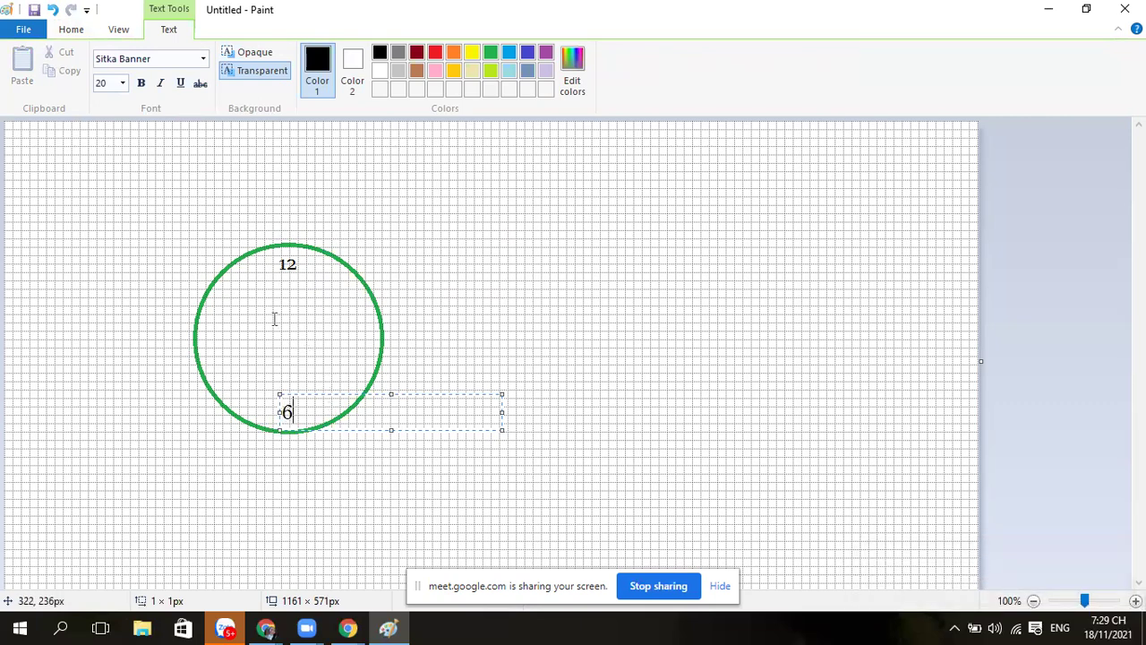
click(207, 338)
click(207, 339)
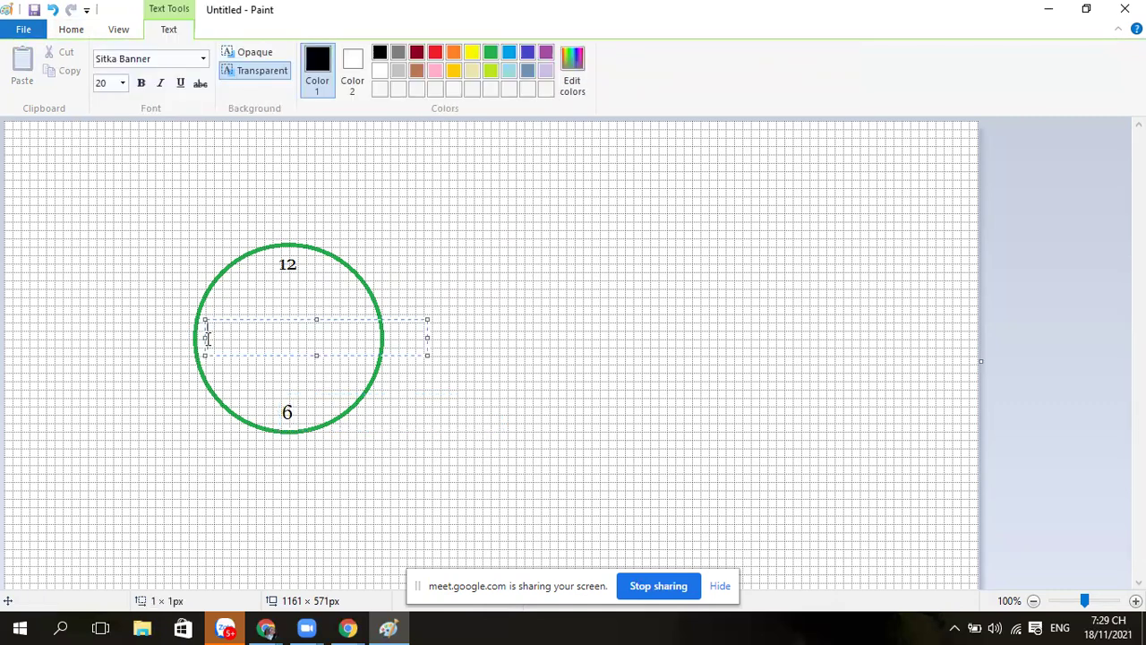
text(9)
click(245, 301)
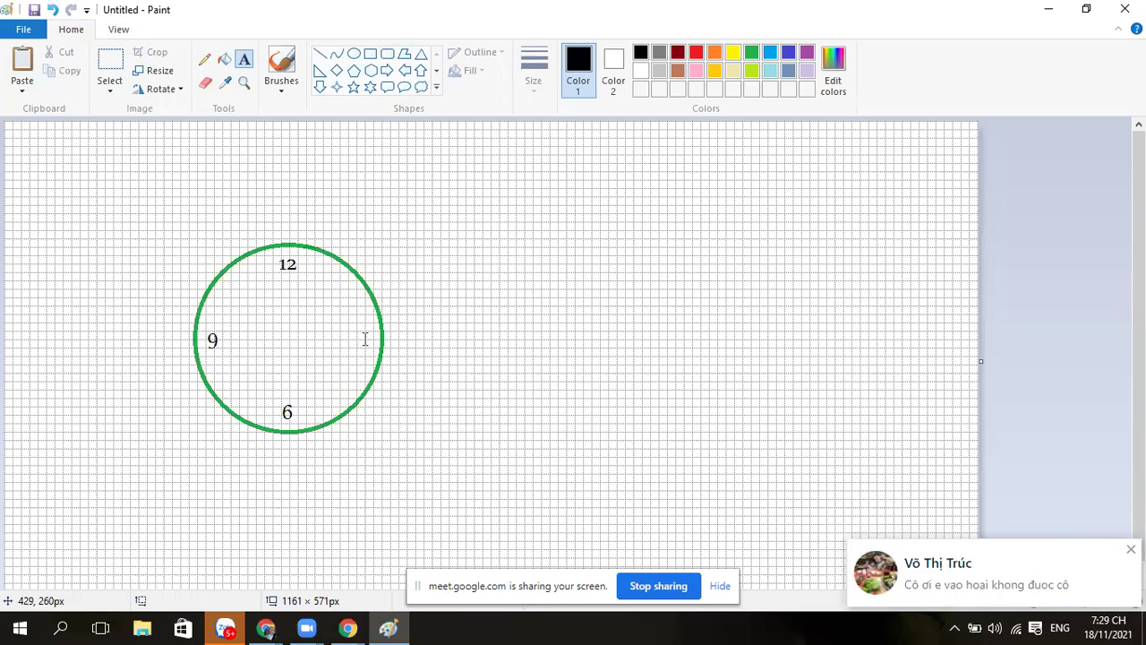
click(364, 339)
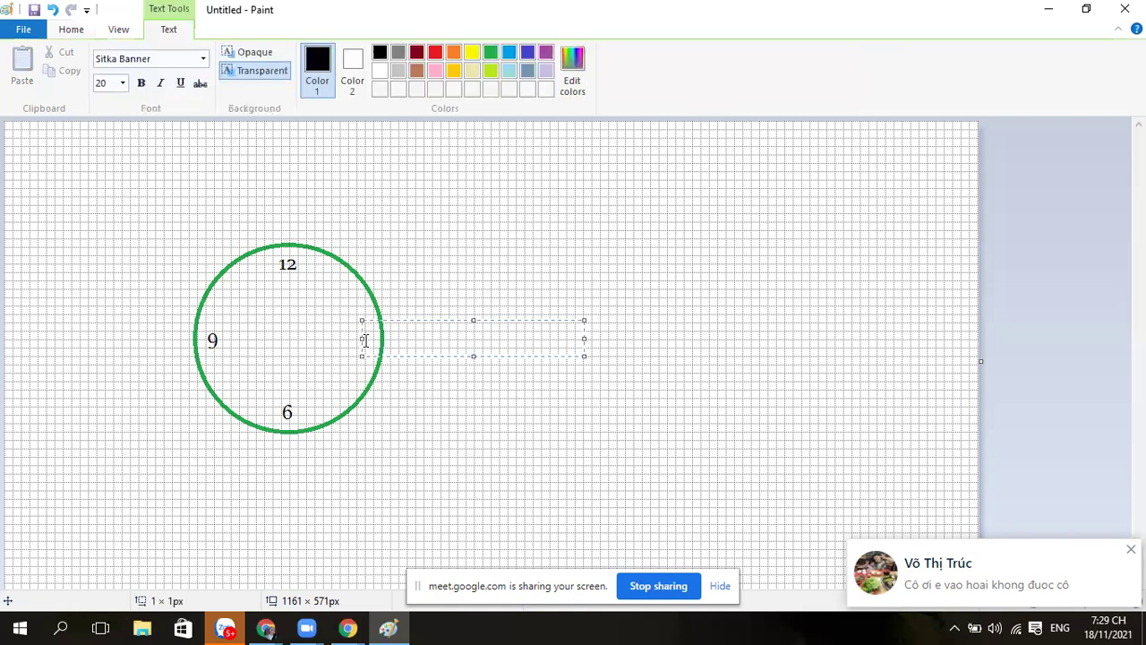
text(3)
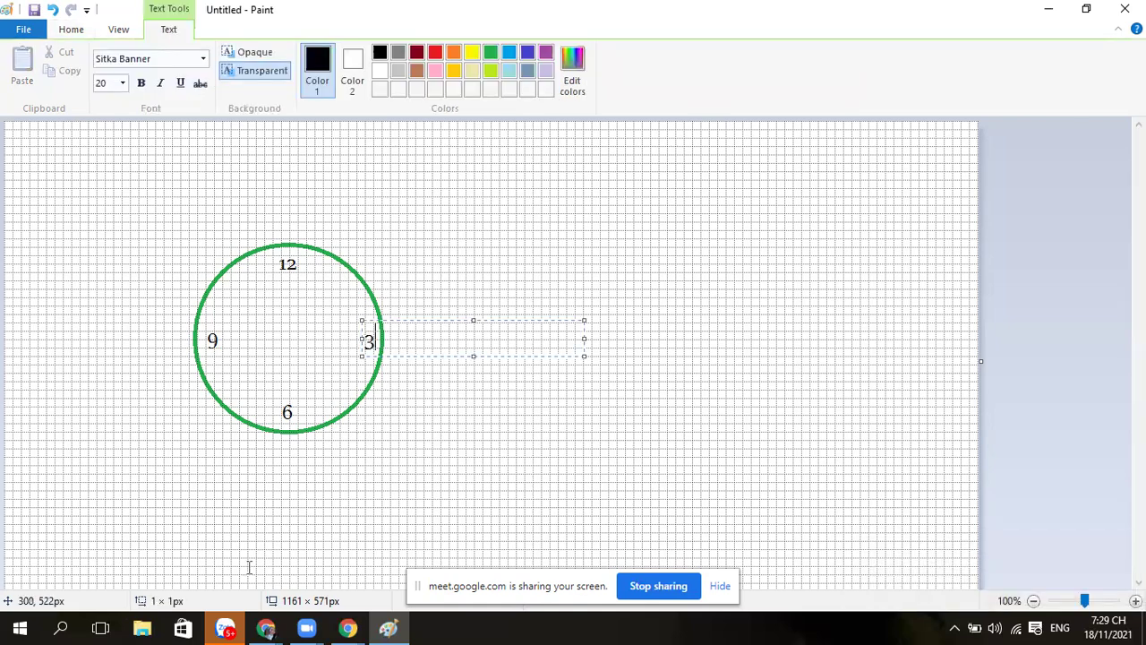
Minimize Paint and switch to Google Meet, bringing up both call windows side by side
click(349, 627)
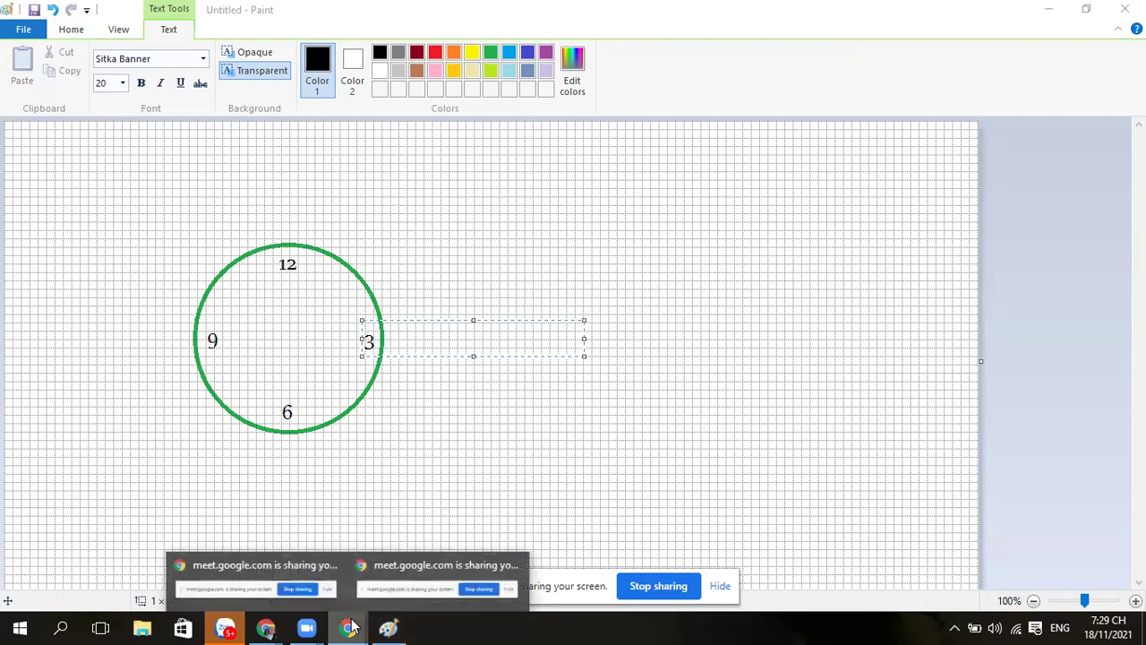
click(313, 593)
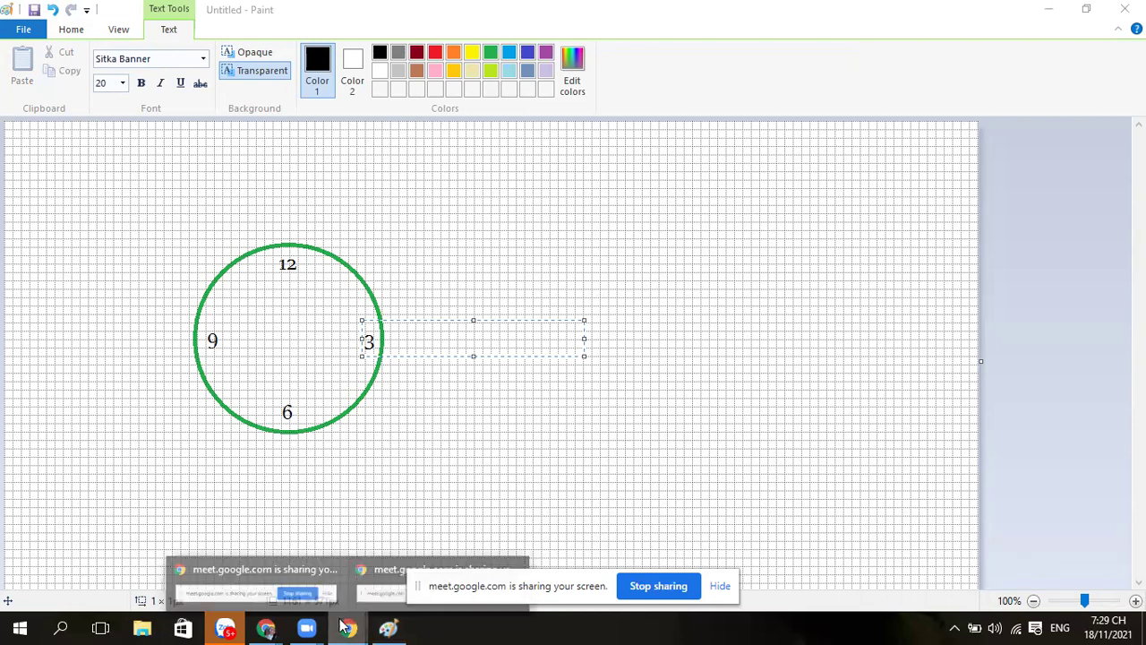
click(1044, 9)
mouse_move(348, 627)
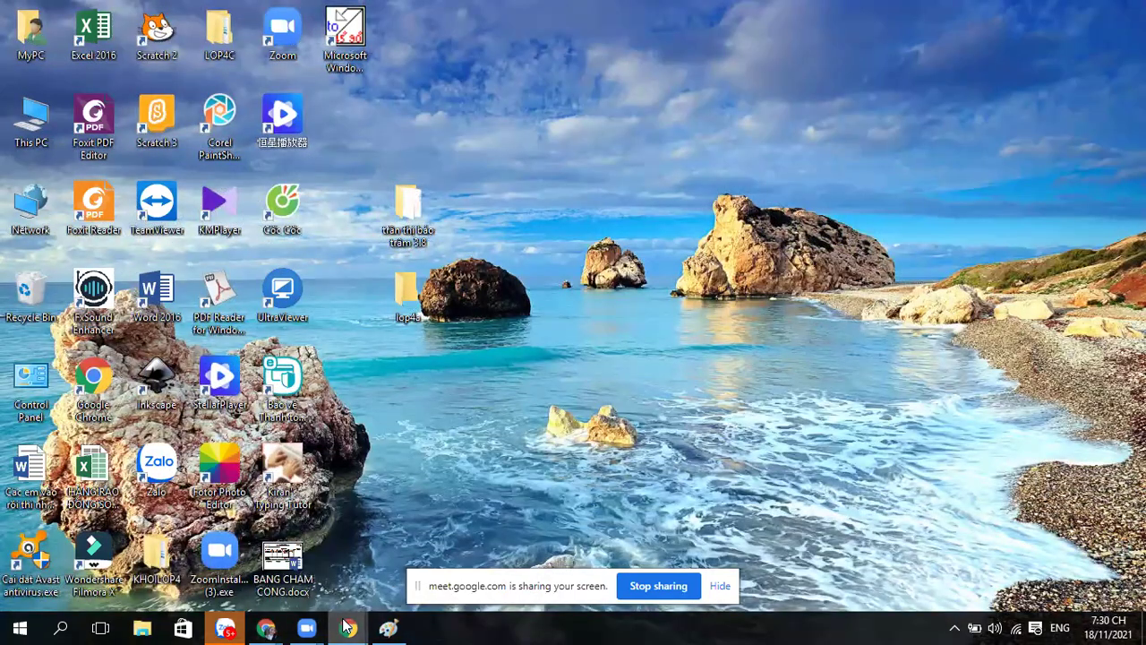
mouse_move(260, 626)
click(239, 574)
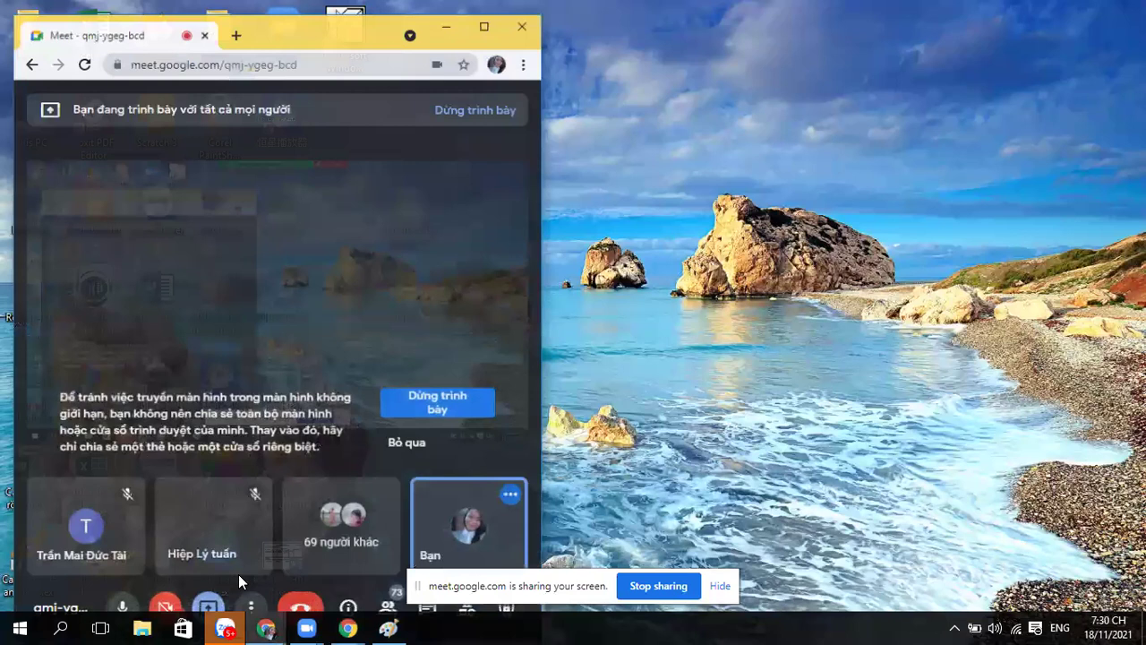
mouse_move(275, 625)
click(299, 573)
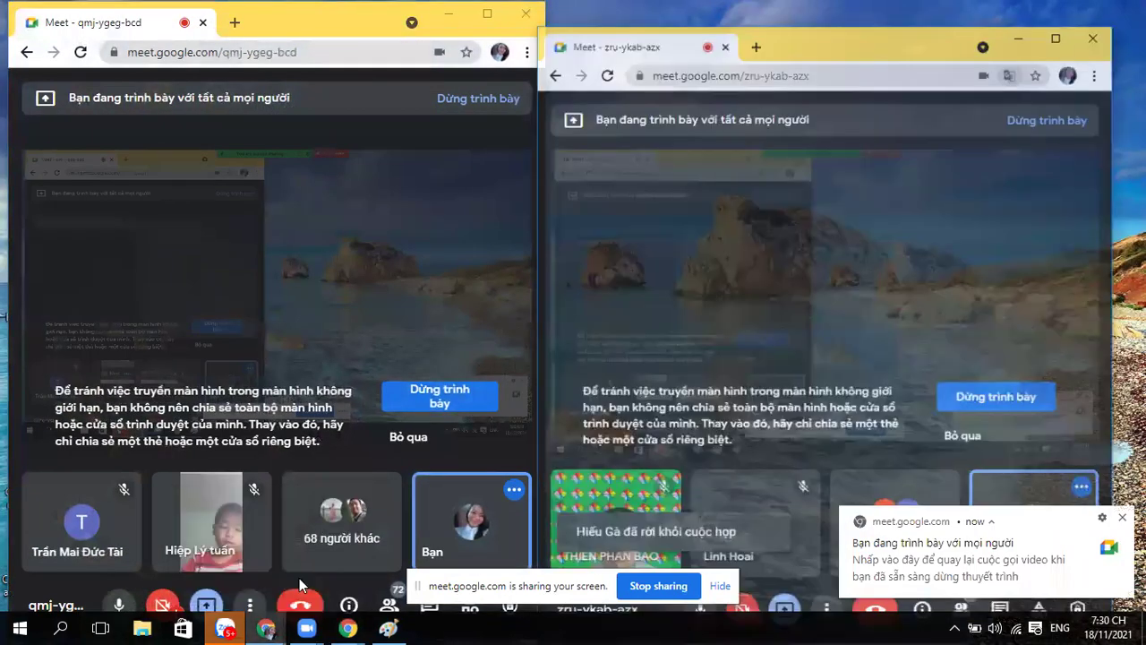
mouse_move(394, 288)
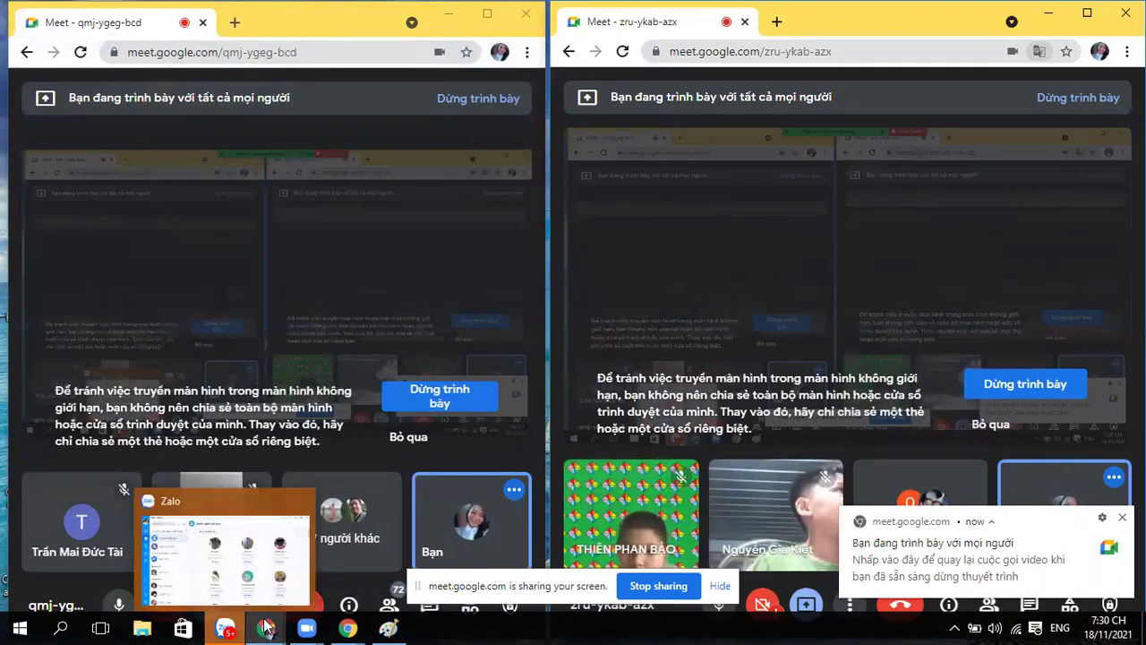
mouse_move(266, 627)
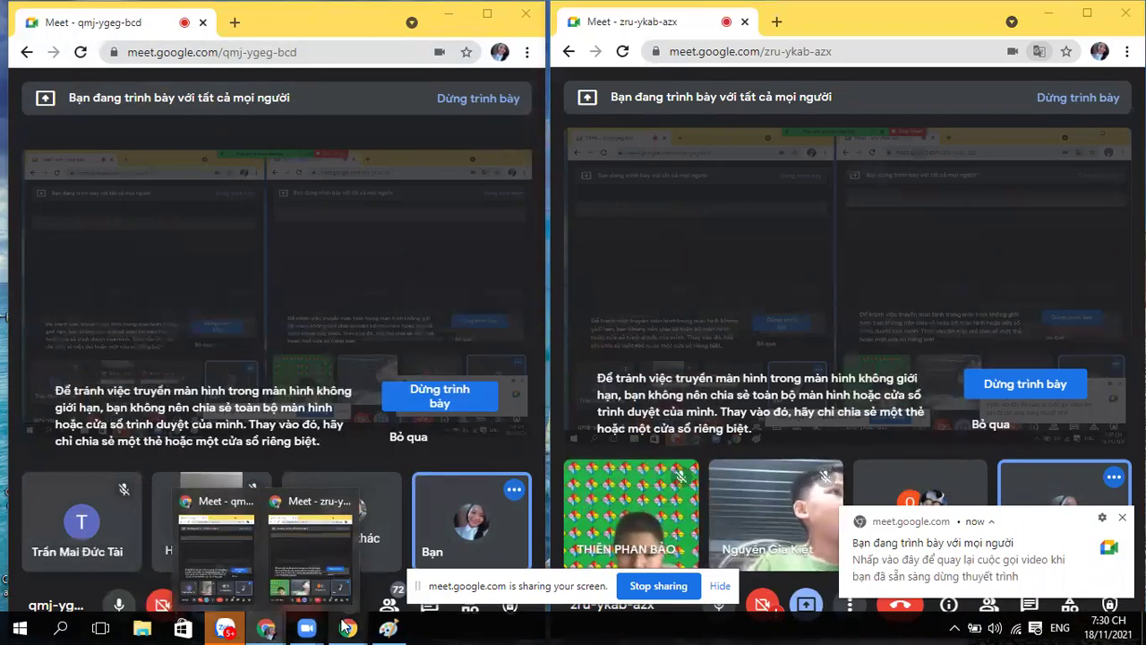
Switch back to Paint and add the clock number "1" in black inside the circle's upper-right edge, between "12" and "3"
click(383, 627)
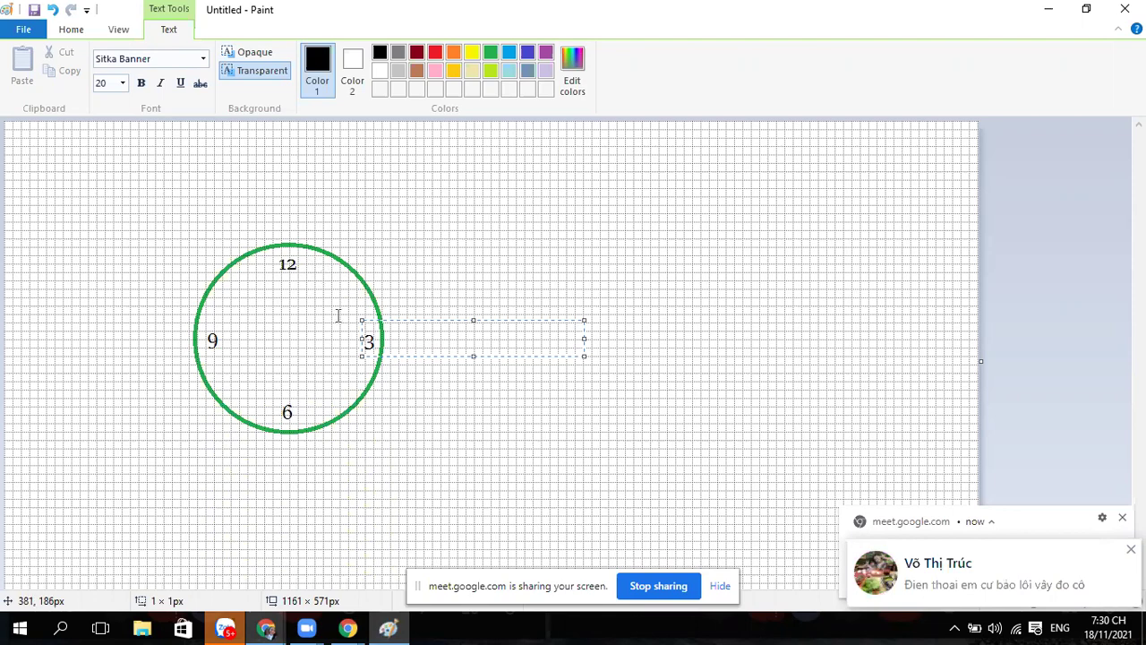
click(326, 276)
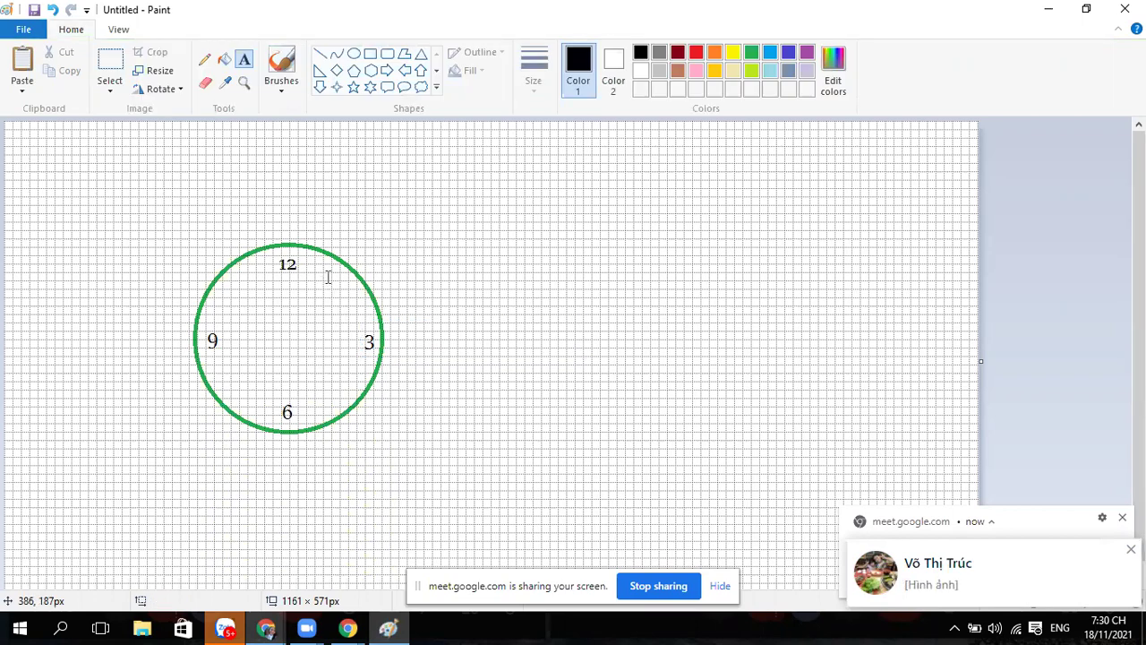
click(331, 278)
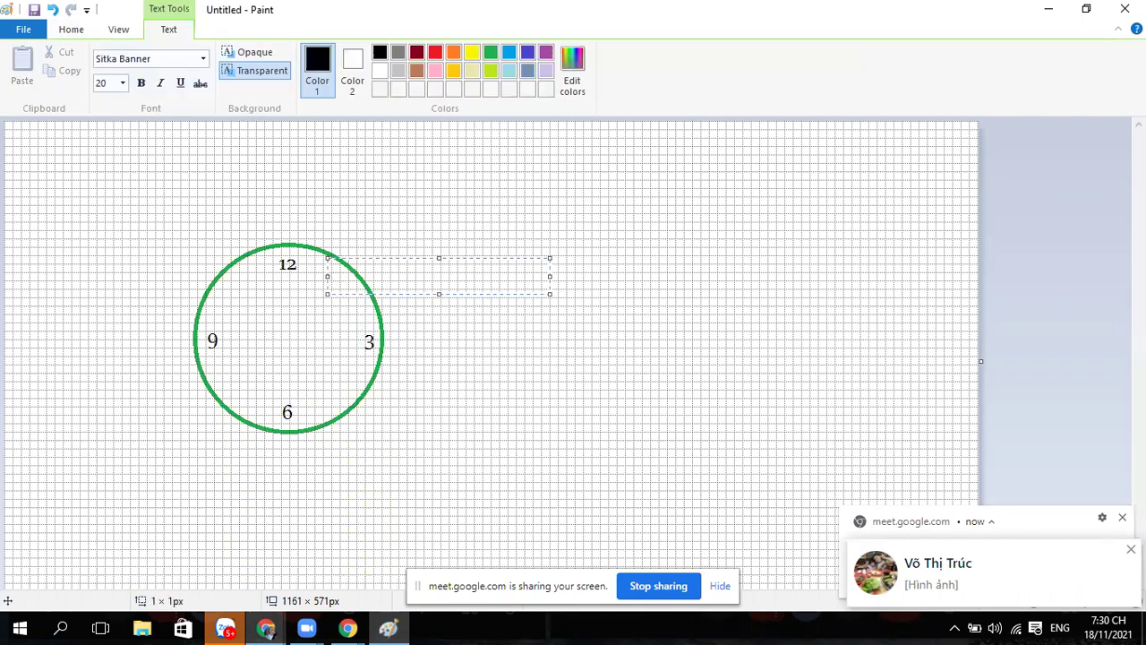
text(1)
click(360, 307)
Add the clock number "2" in black between "1" and "3", nudged slightly left so it sits inside the circle
click(362, 308)
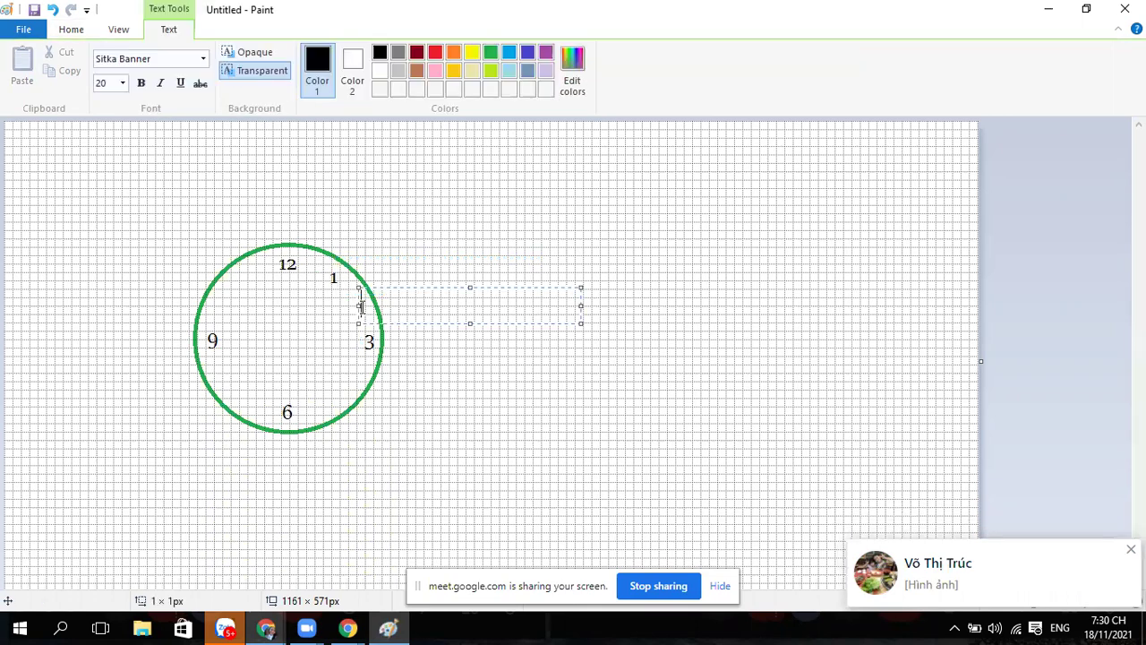
text(2)
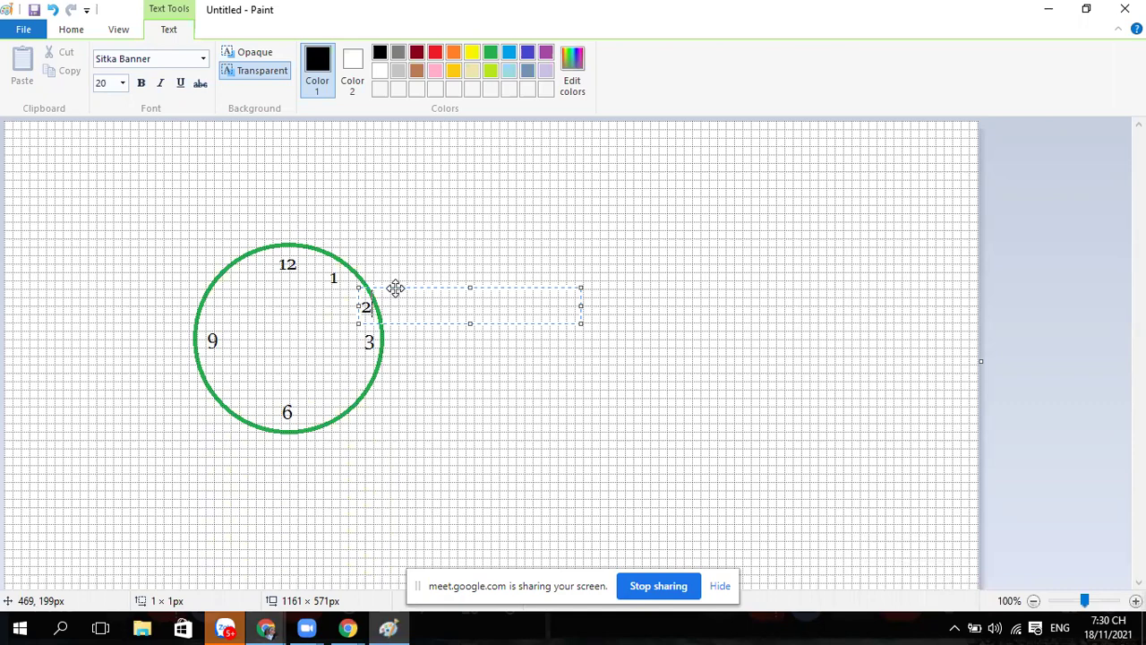
drag(395, 289, 388, 287)
click(423, 376)
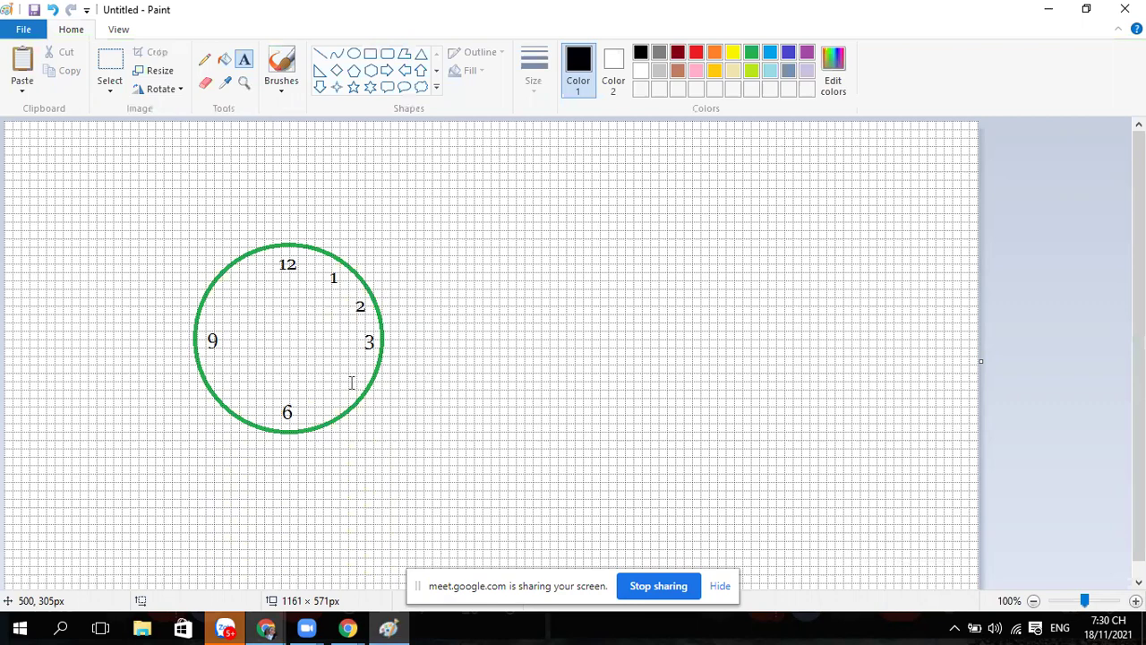